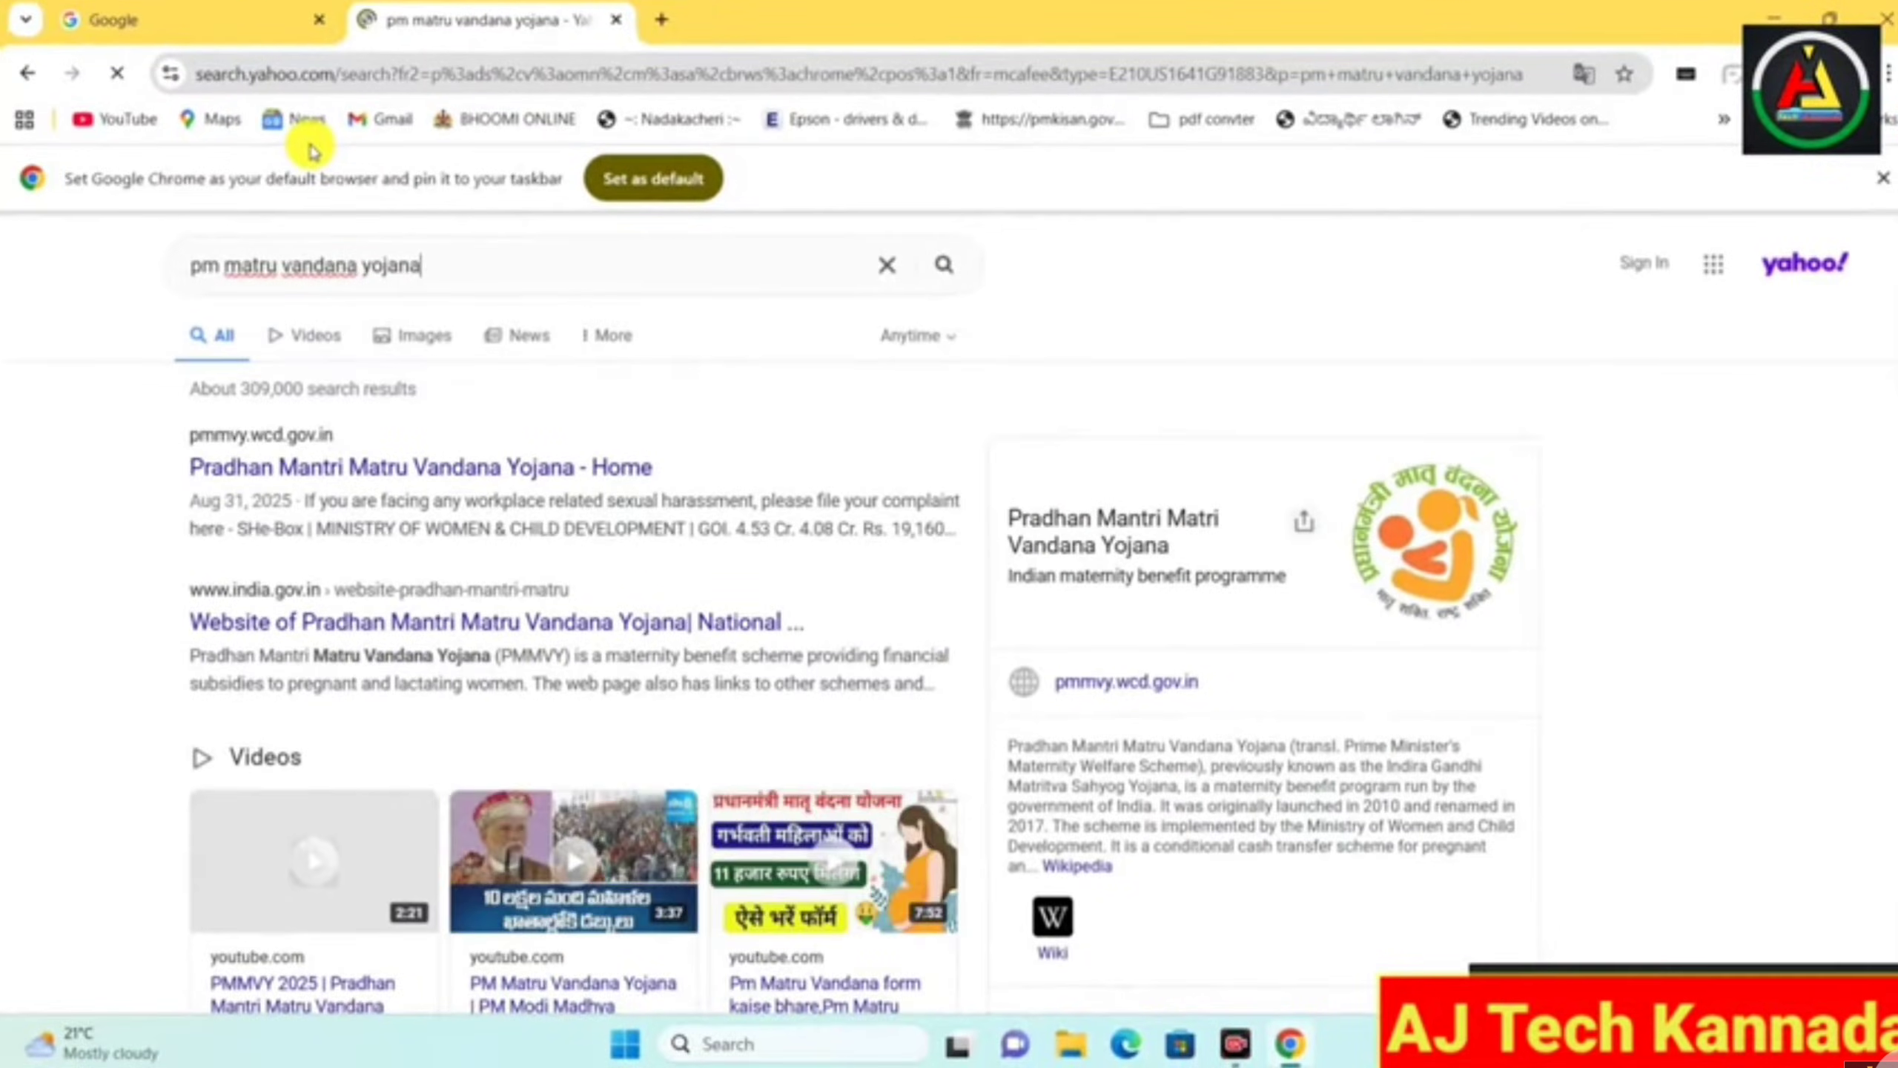
Step: Open the 'Pradhan Mantri Matru Vandana Yojana - Home' result (pmmvy.wcd.gov.in) from Yahoo Search
{"action": "left_click_drag", "start_coordinate": [174, 266], "coordinate": [445, 267]}
{"action": "left_click", "coordinate": [429, 267]}
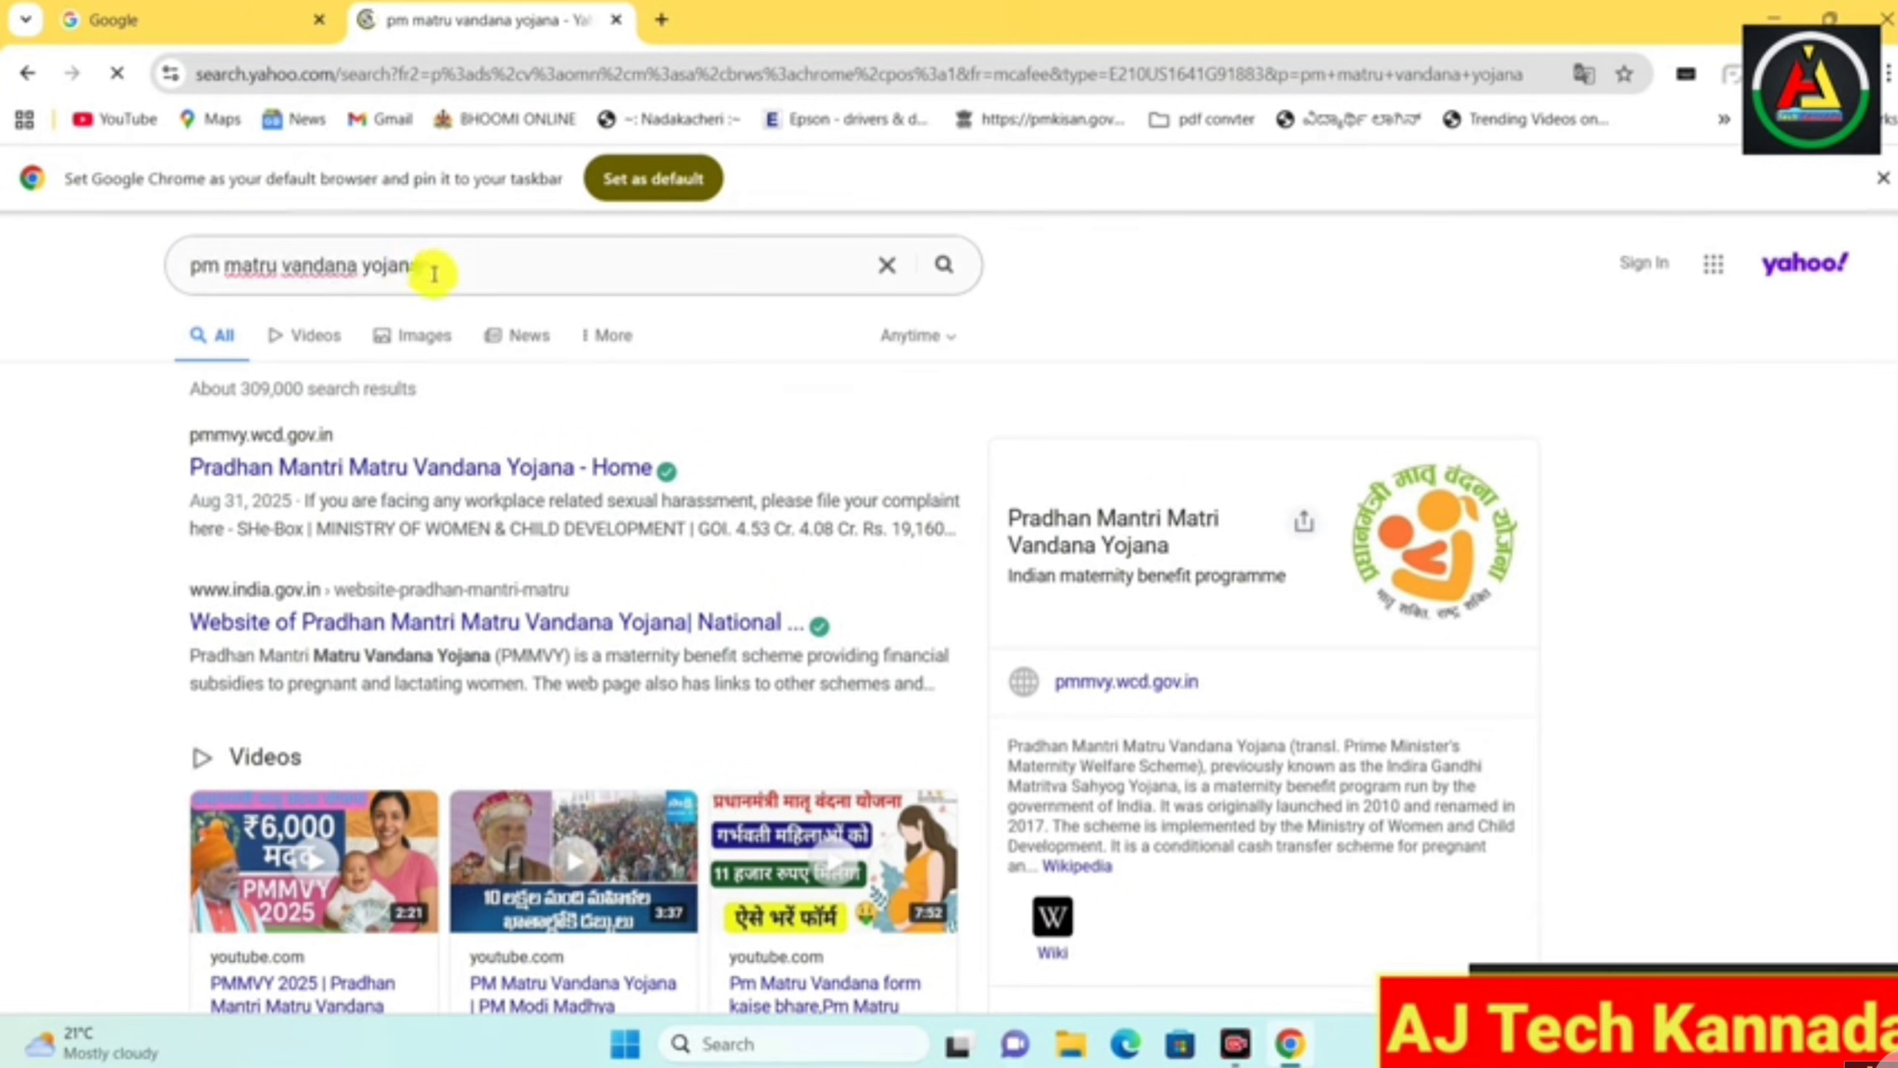
{"action": "left_click", "coordinate": [43, 459]}
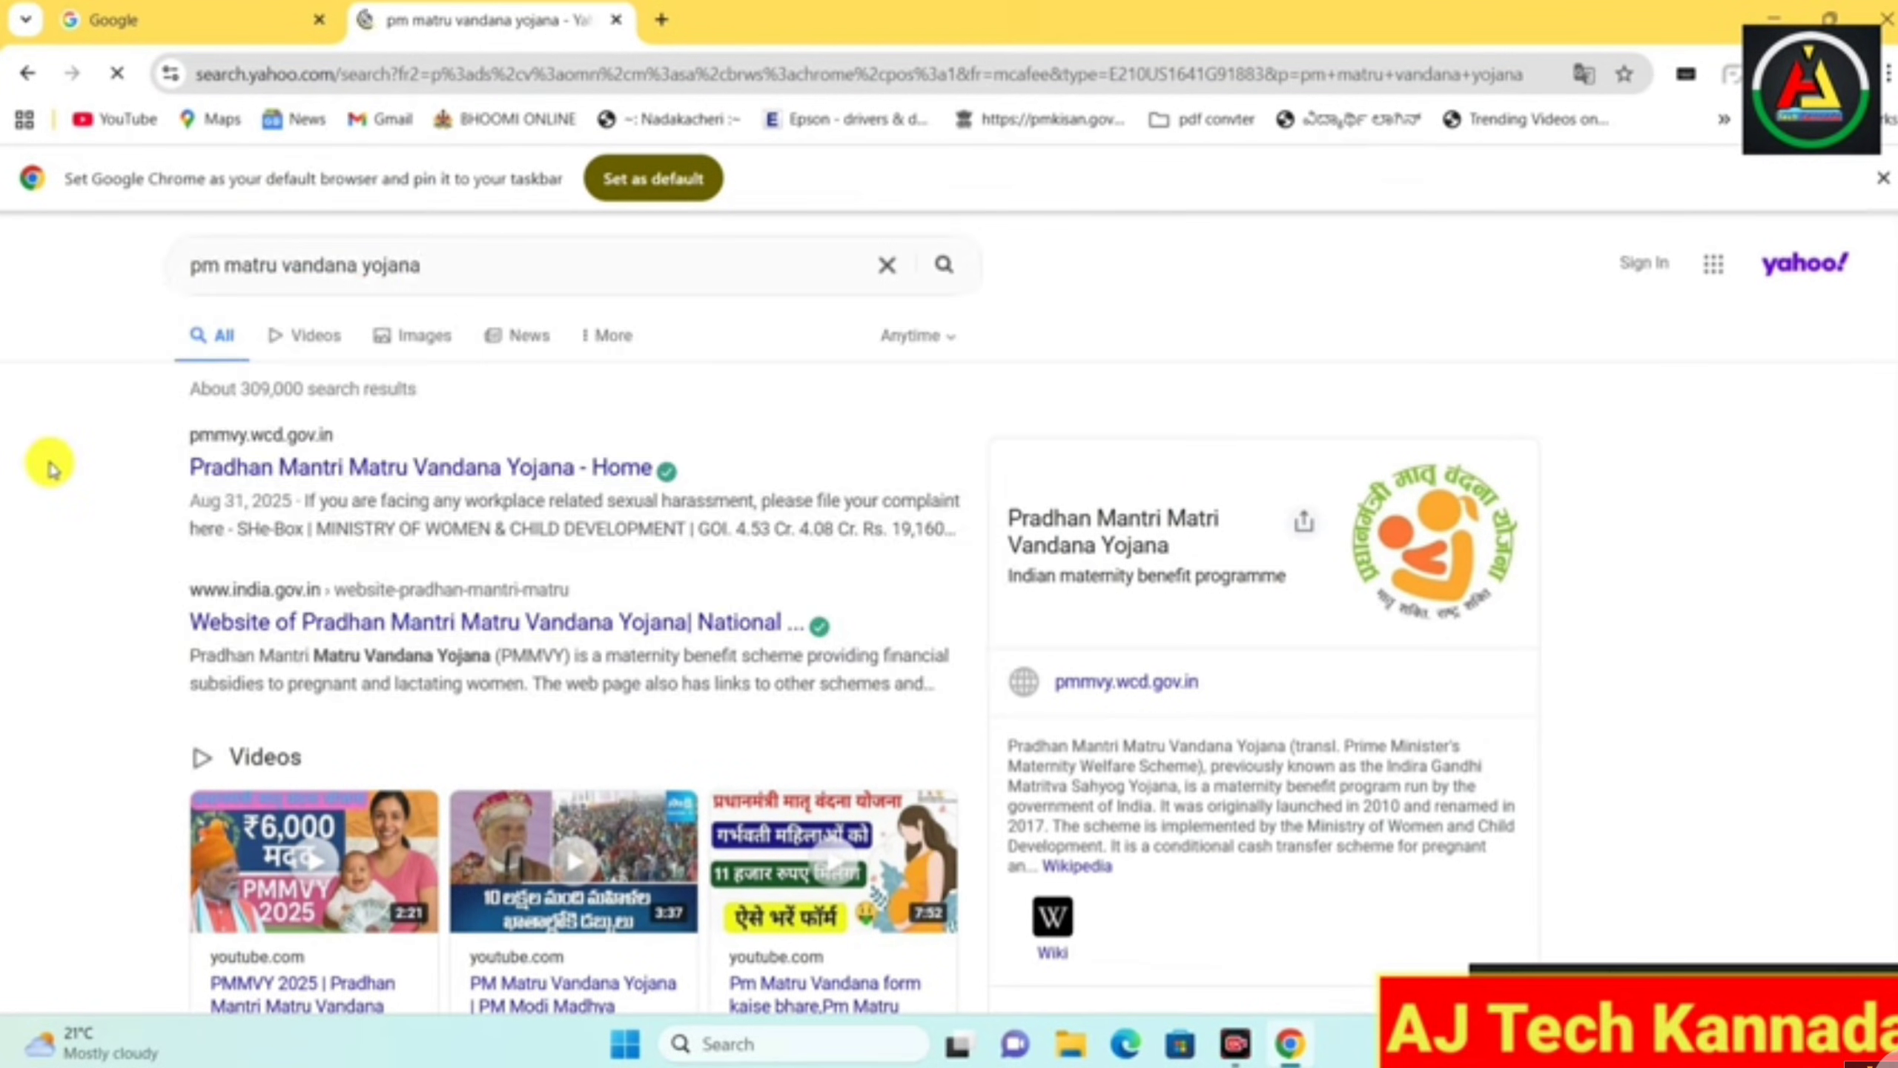
{"action": "left_click", "coordinate": [368, 470]}
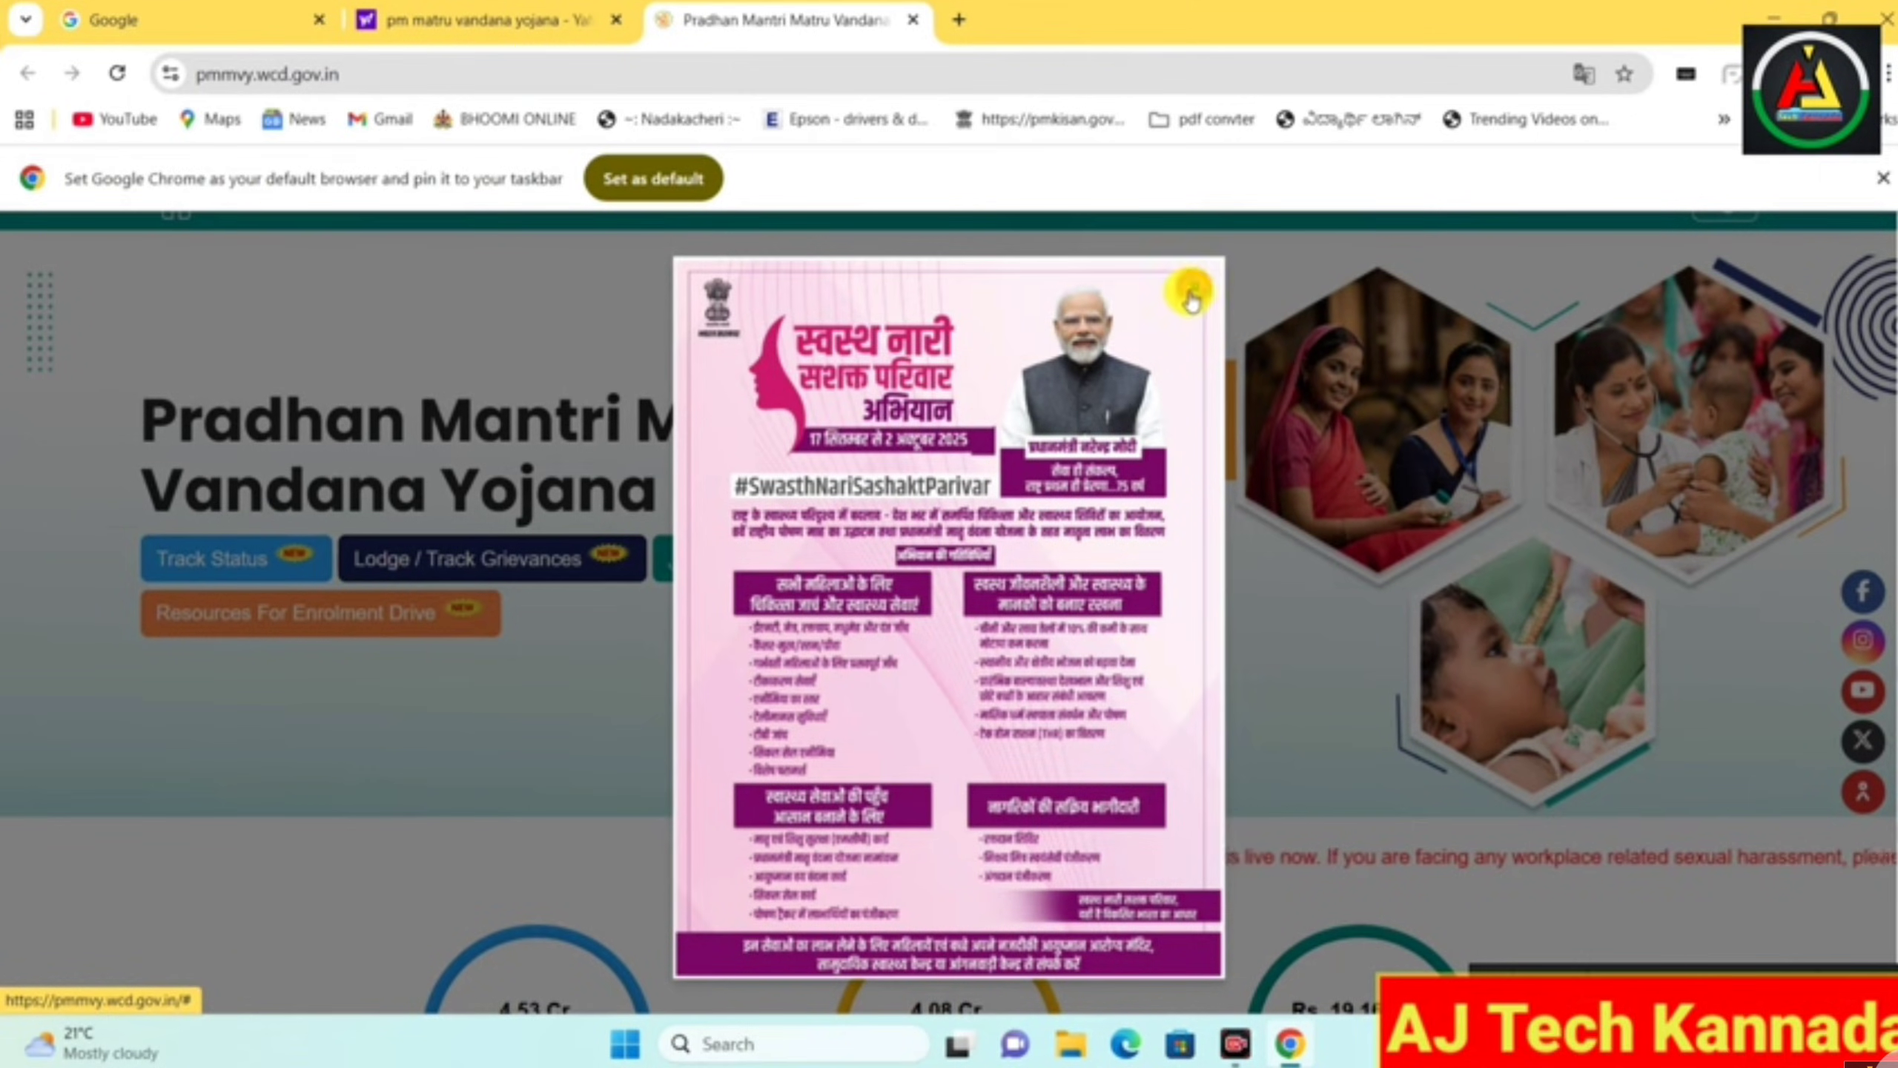
Step: Close the campaign poster, look over the PMMVY home page, and bring up the Help menu
{"action": "left_click", "coordinate": [1190, 292]}
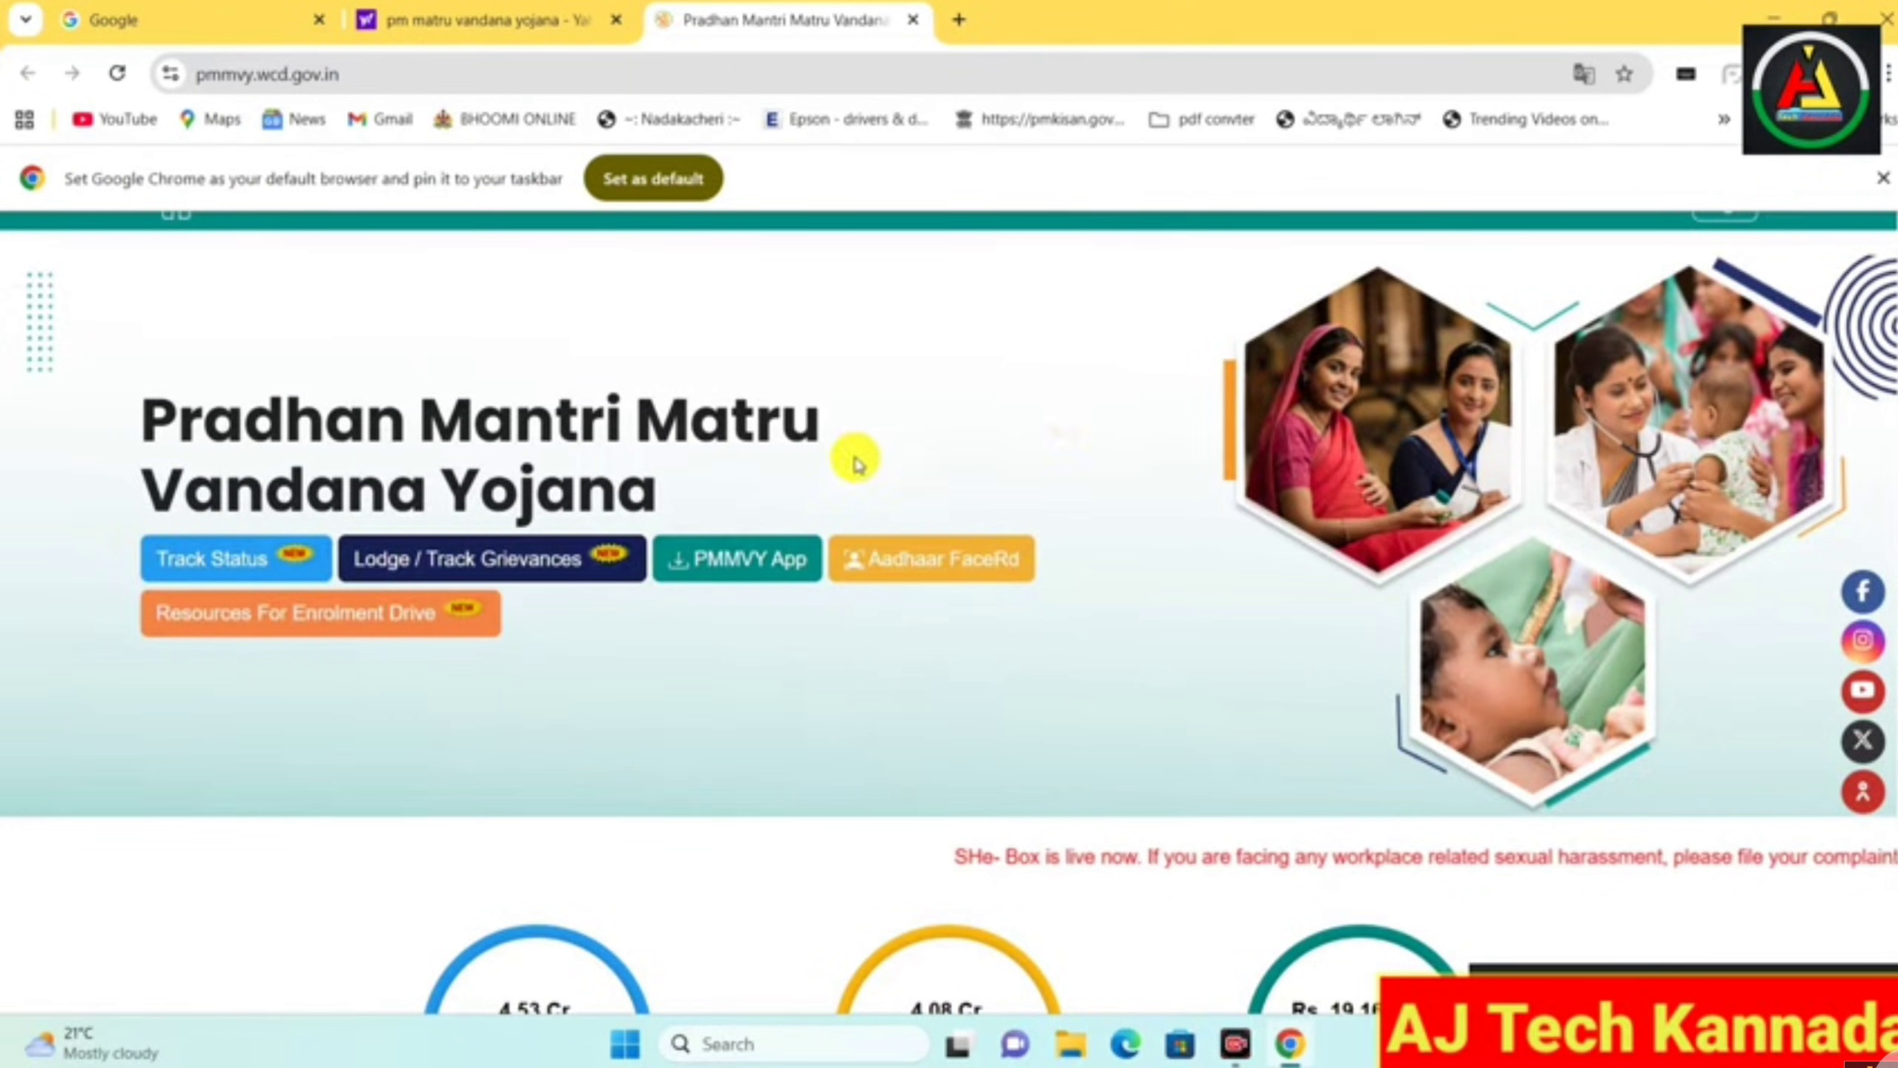
{"action": "scroll", "coordinate": [802, 665], "scroll_direction": "down", "scroll_amount": 5}
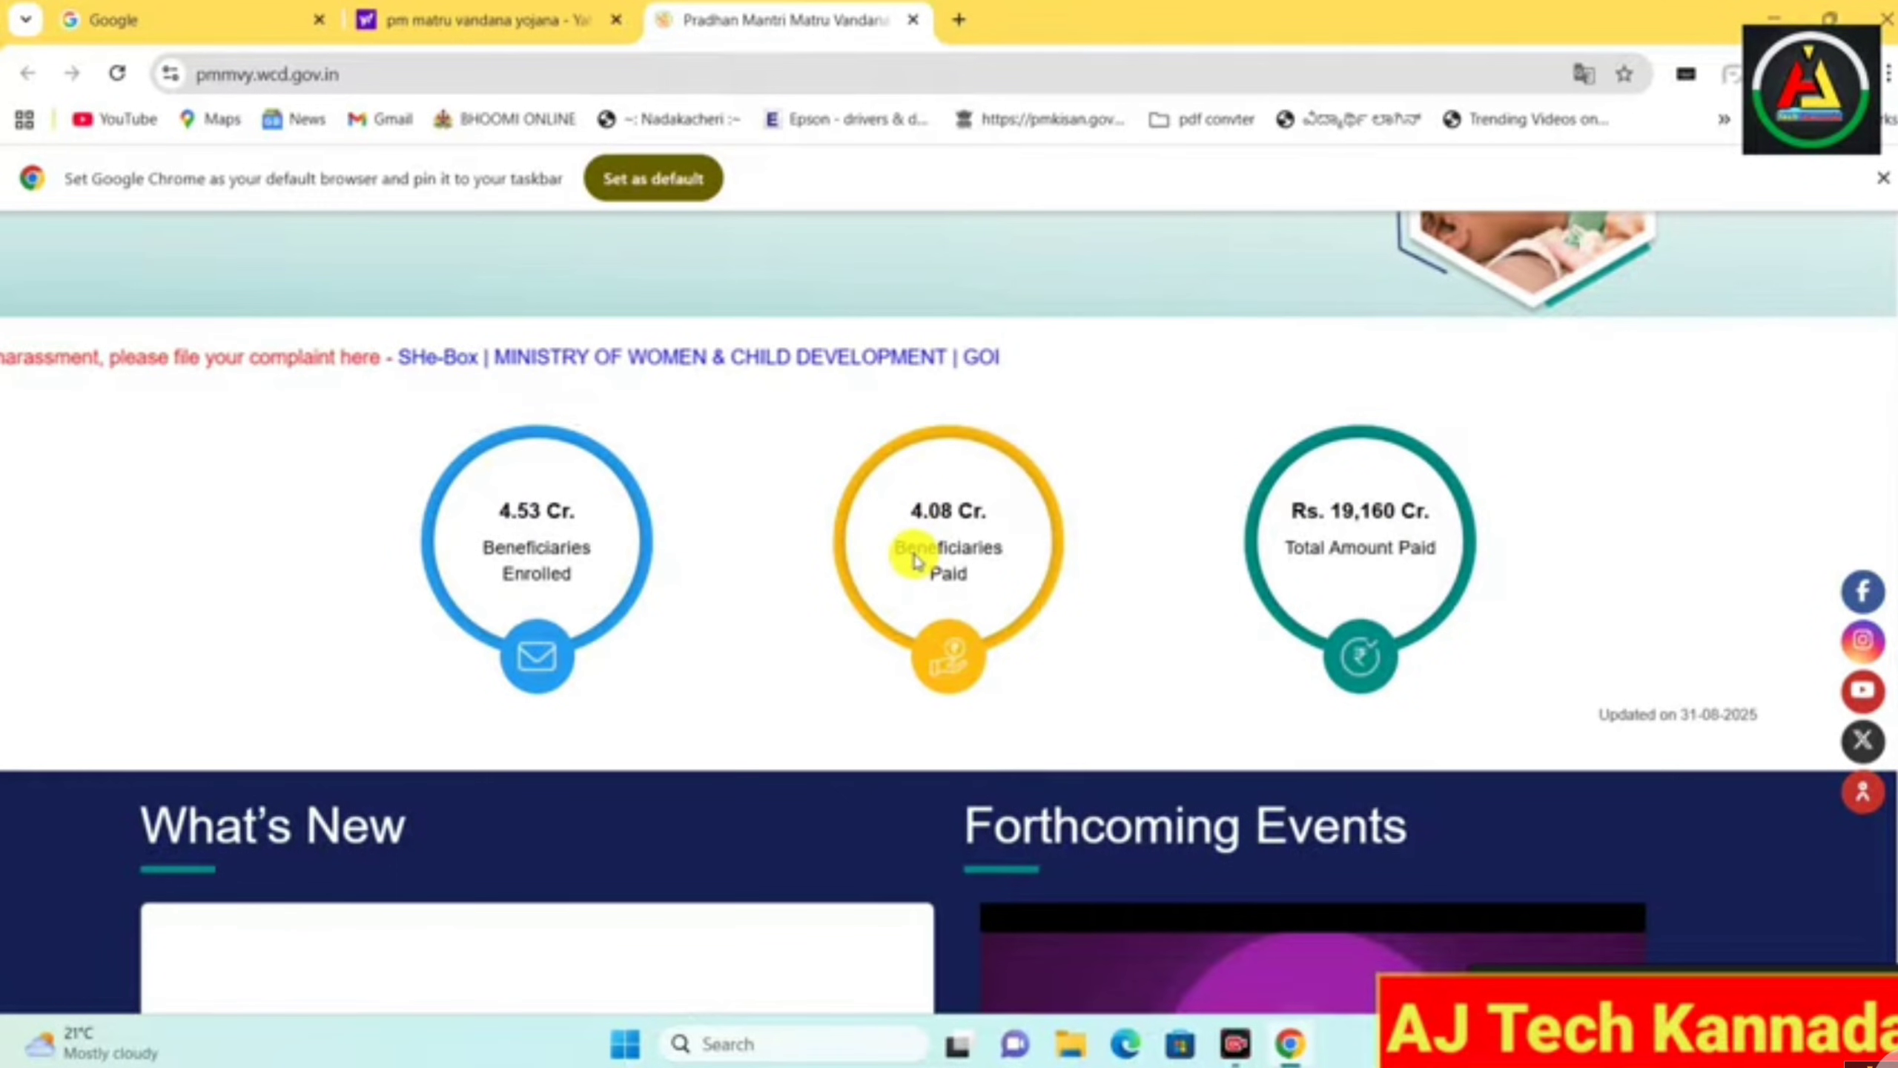
{"action": "scroll", "coordinate": [916, 559], "scroll_direction": "up", "scroll_amount": 5}
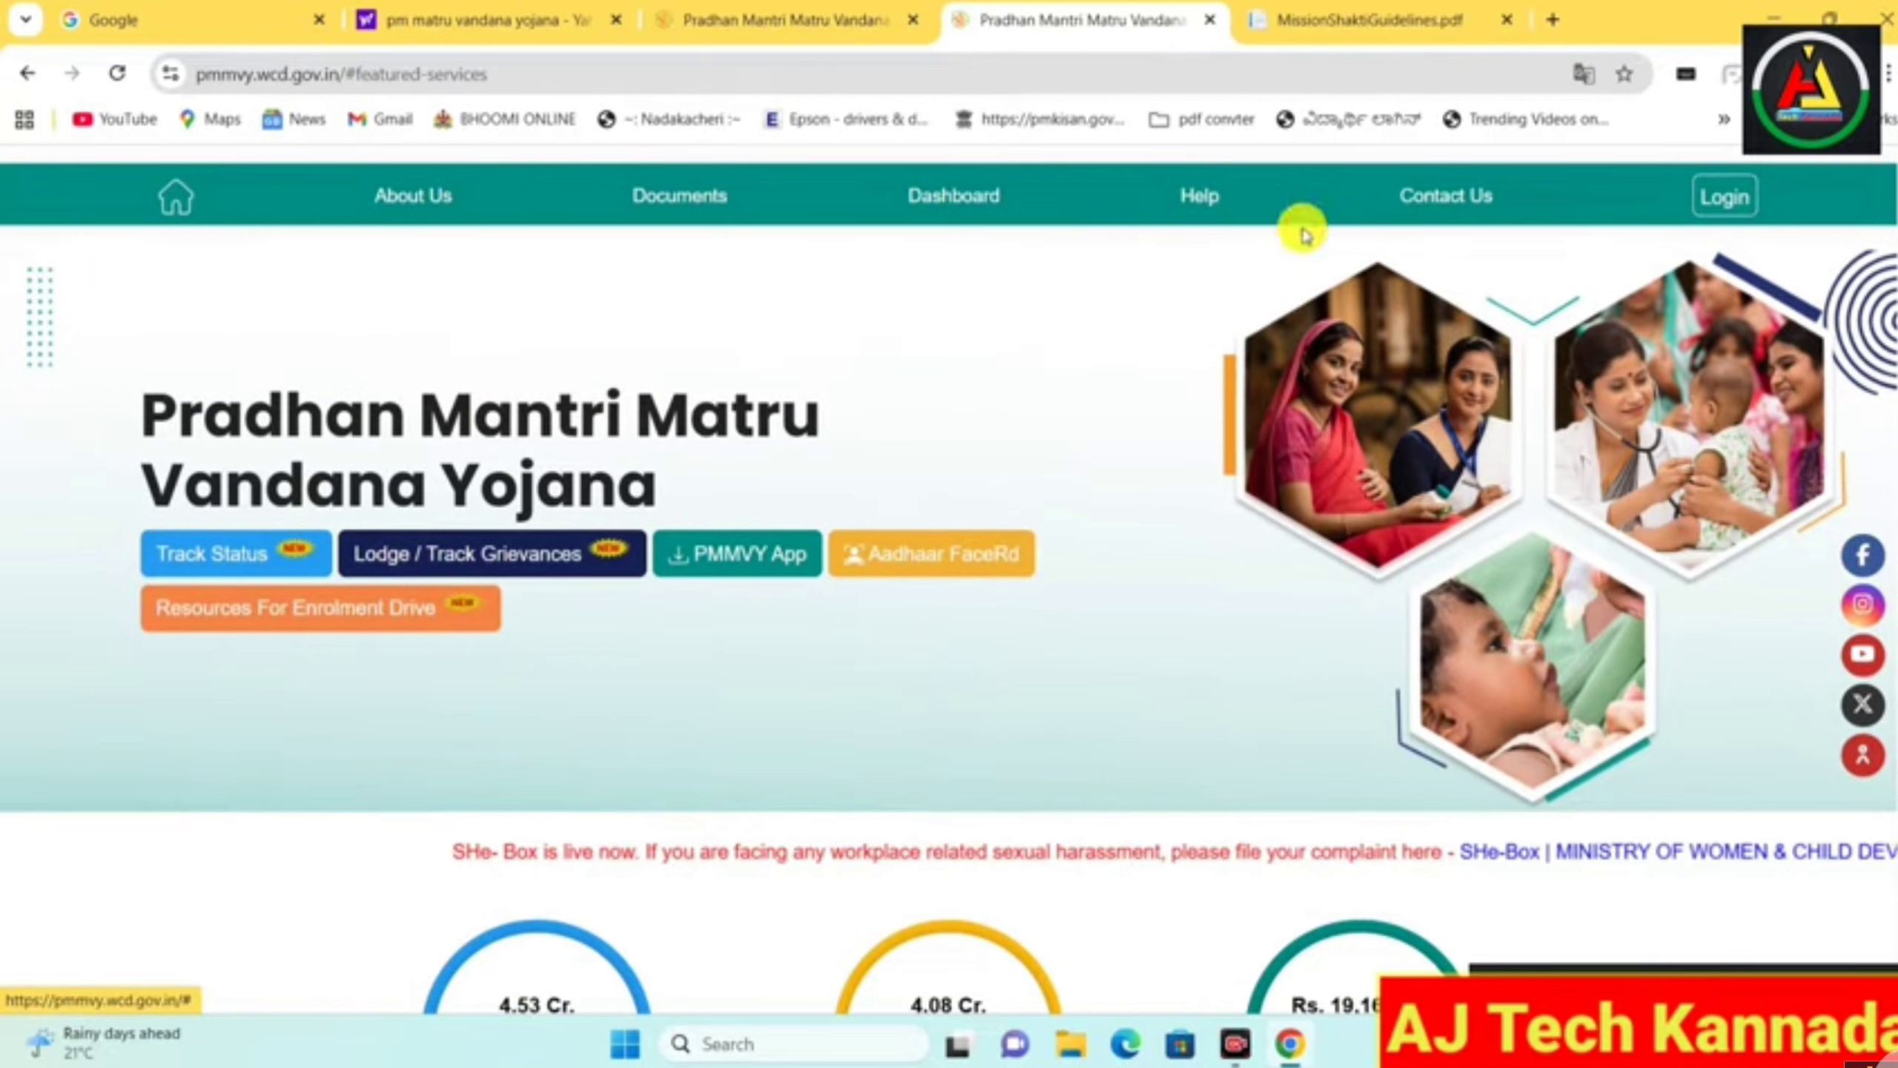
{"action": "mouse_move", "coordinate": [1196, 179]}
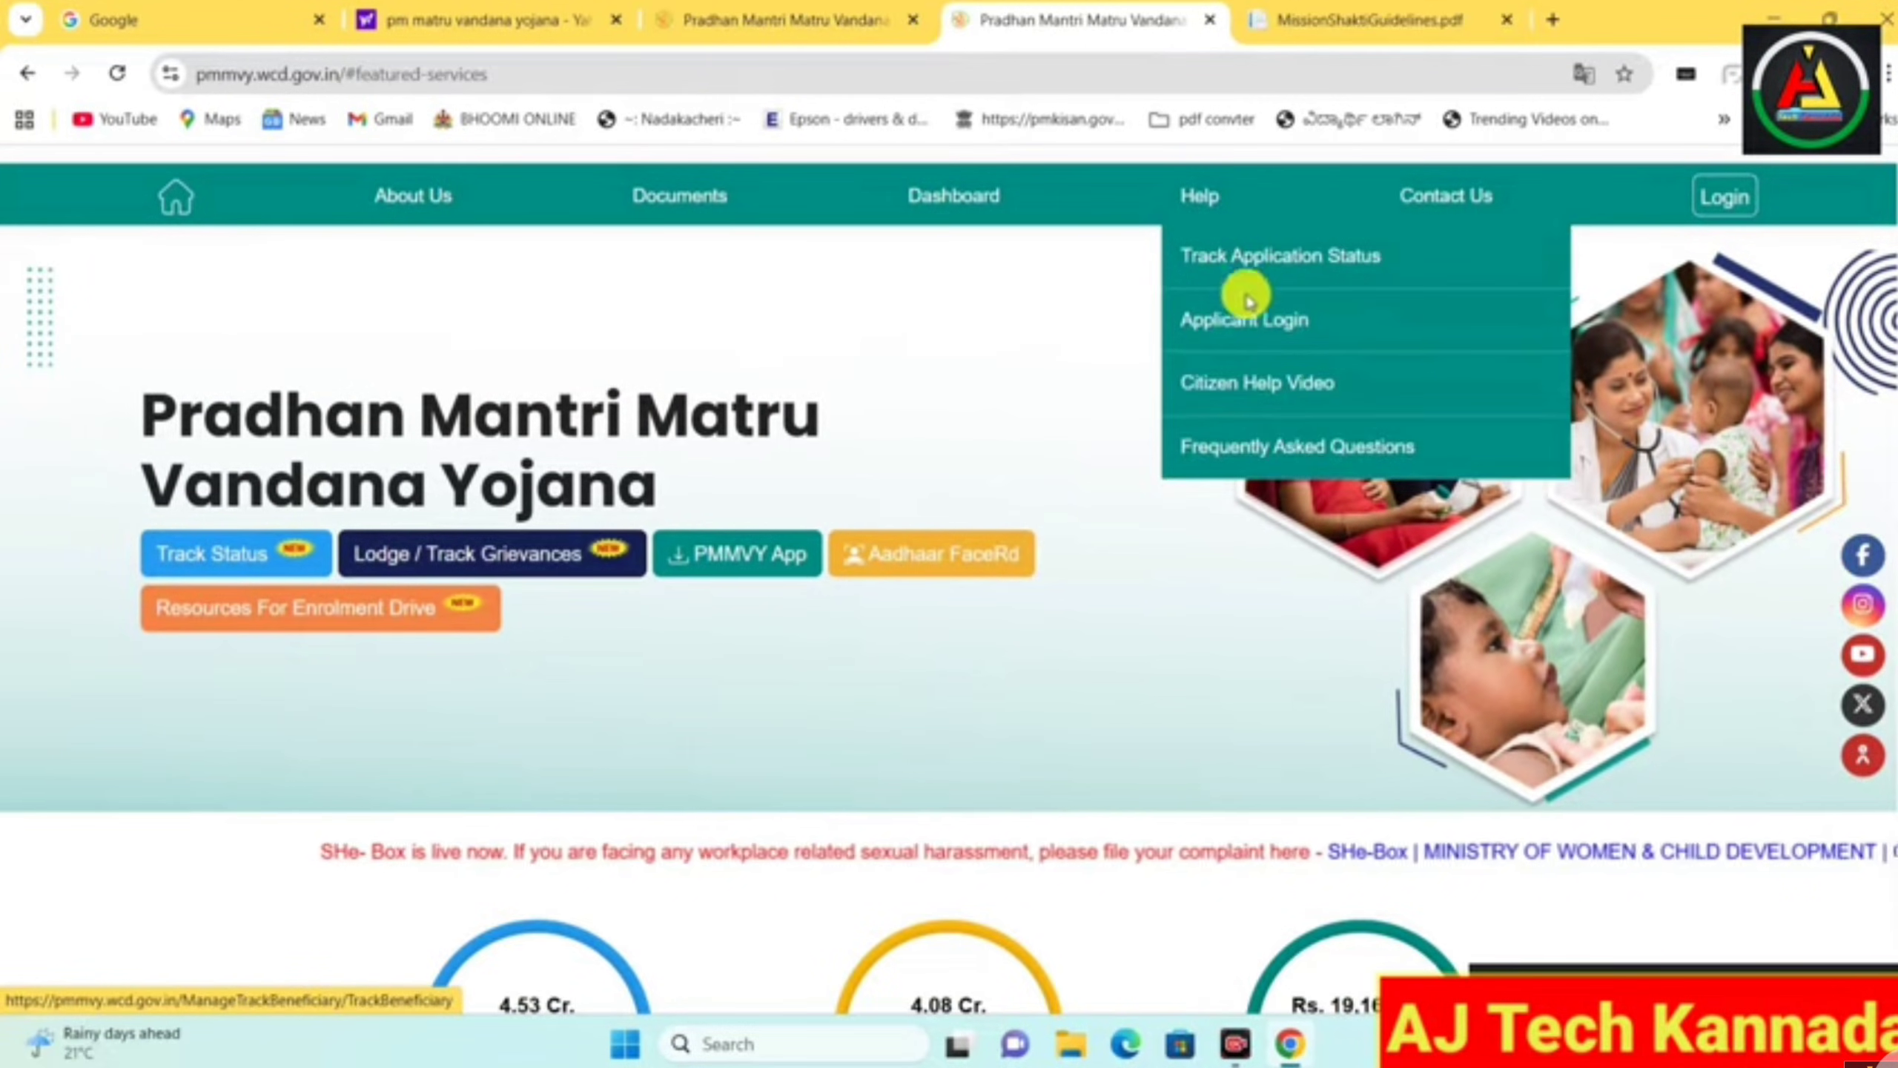
Step: Try Help > Applicant Login, find it temporarily unavailable, and return to the home page
{"action": "left_click", "coordinate": [1239, 337]}
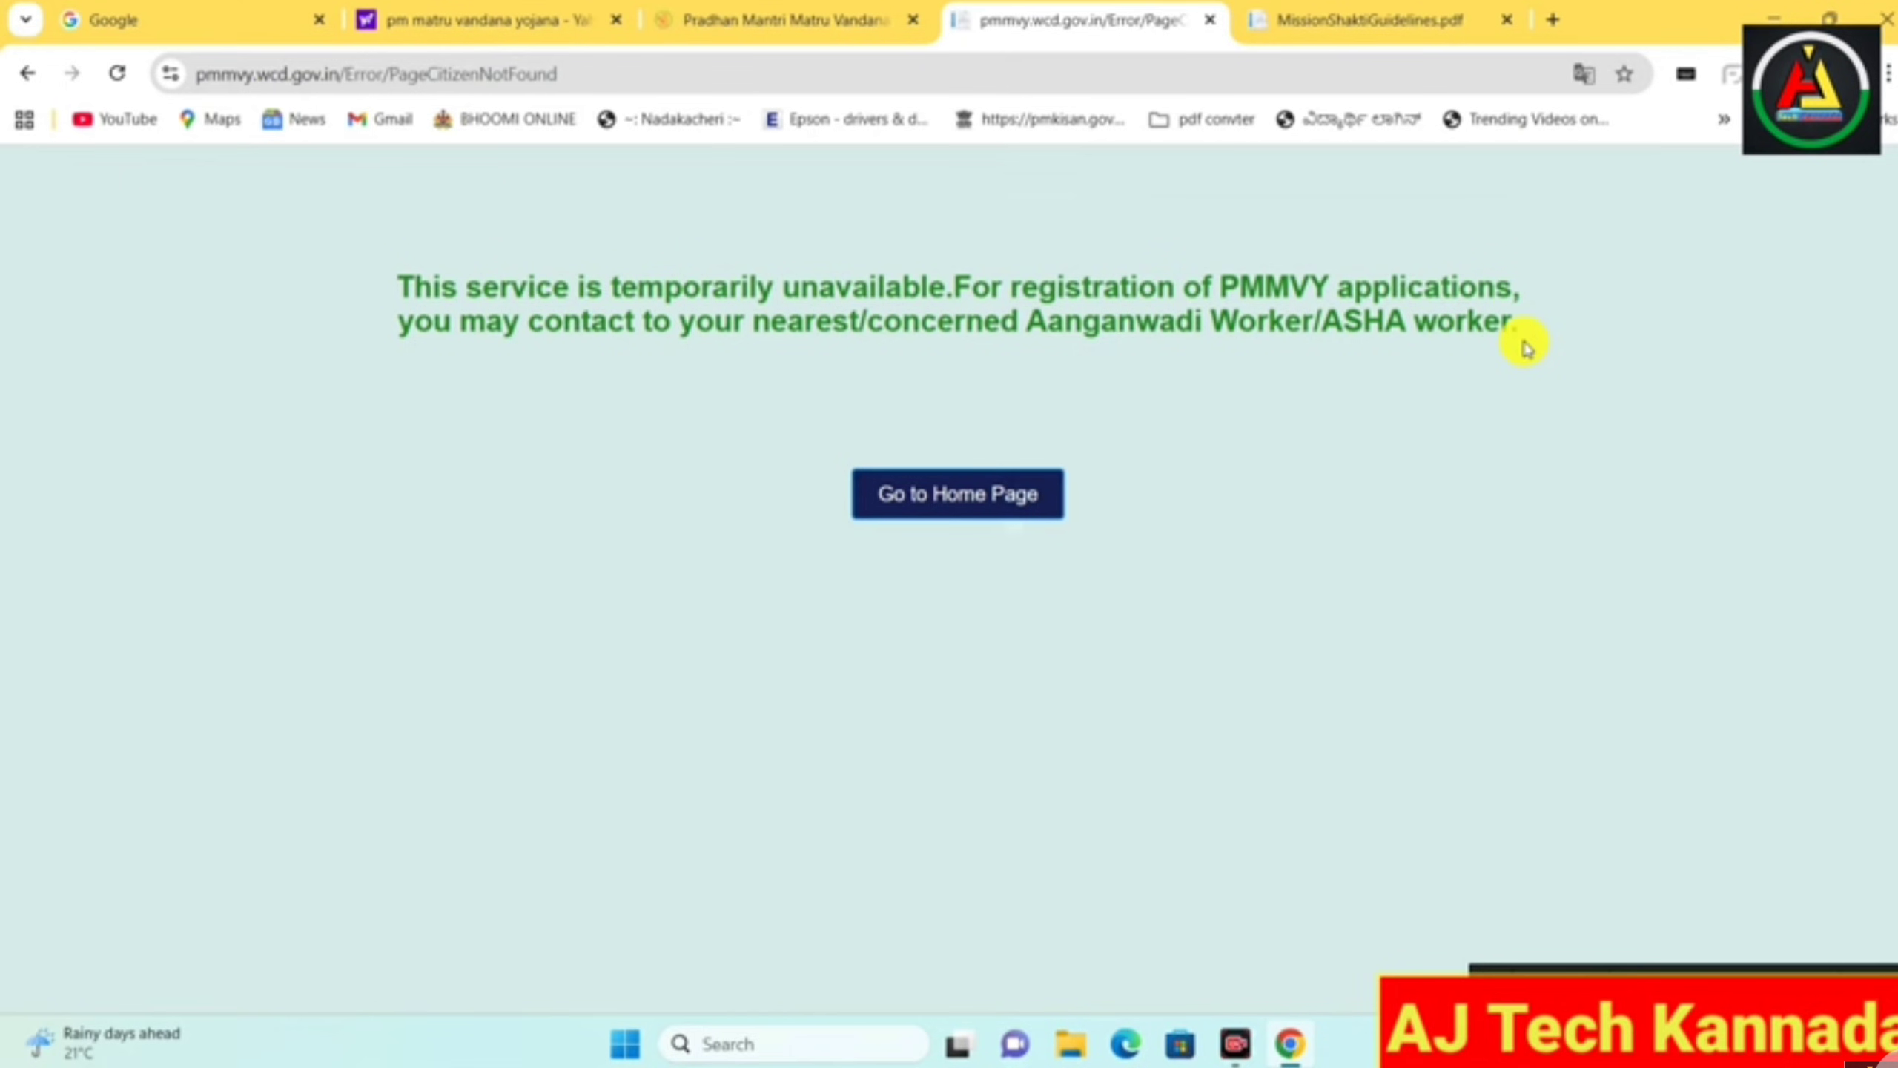
{"action": "left_click", "coordinate": [971, 494]}
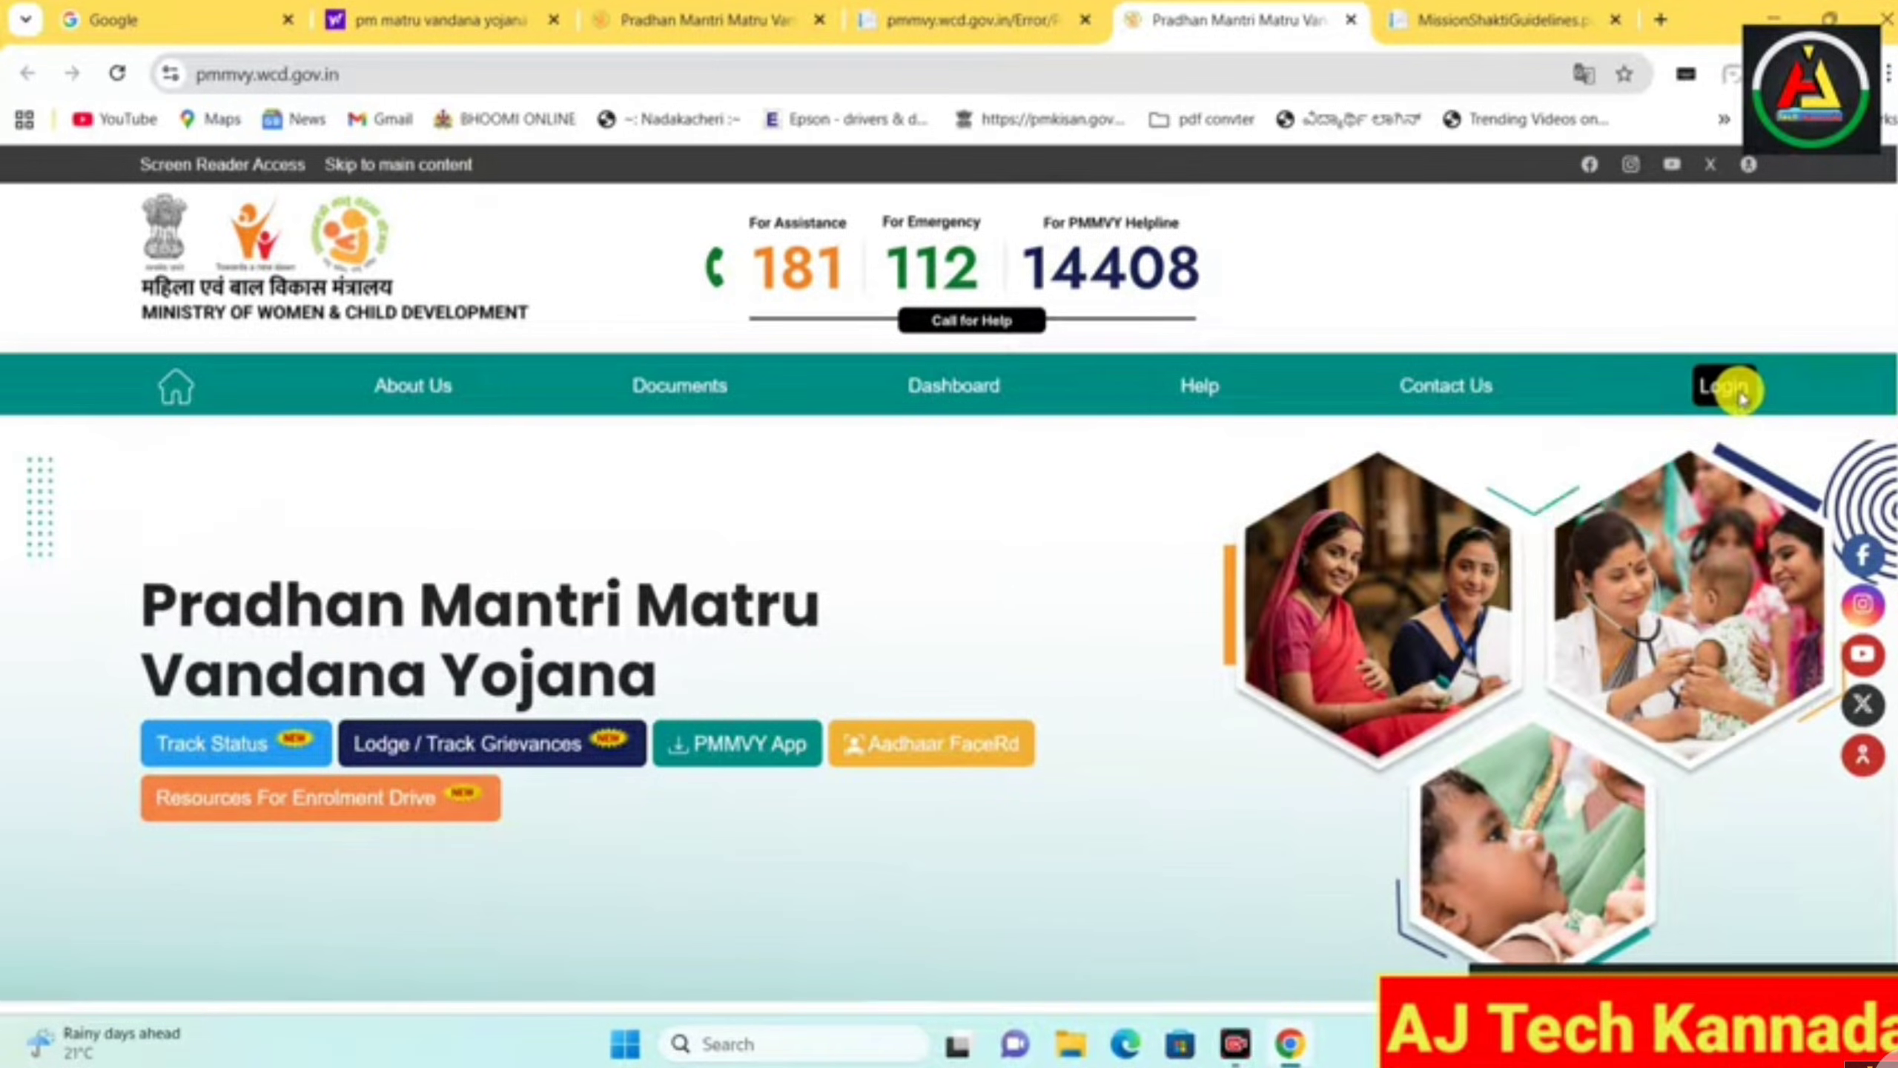
Step: Log in to PMMVYsoft MIS with the worker's user ID, account password and the captcha text
{"action": "left_click", "coordinate": [1740, 396]}
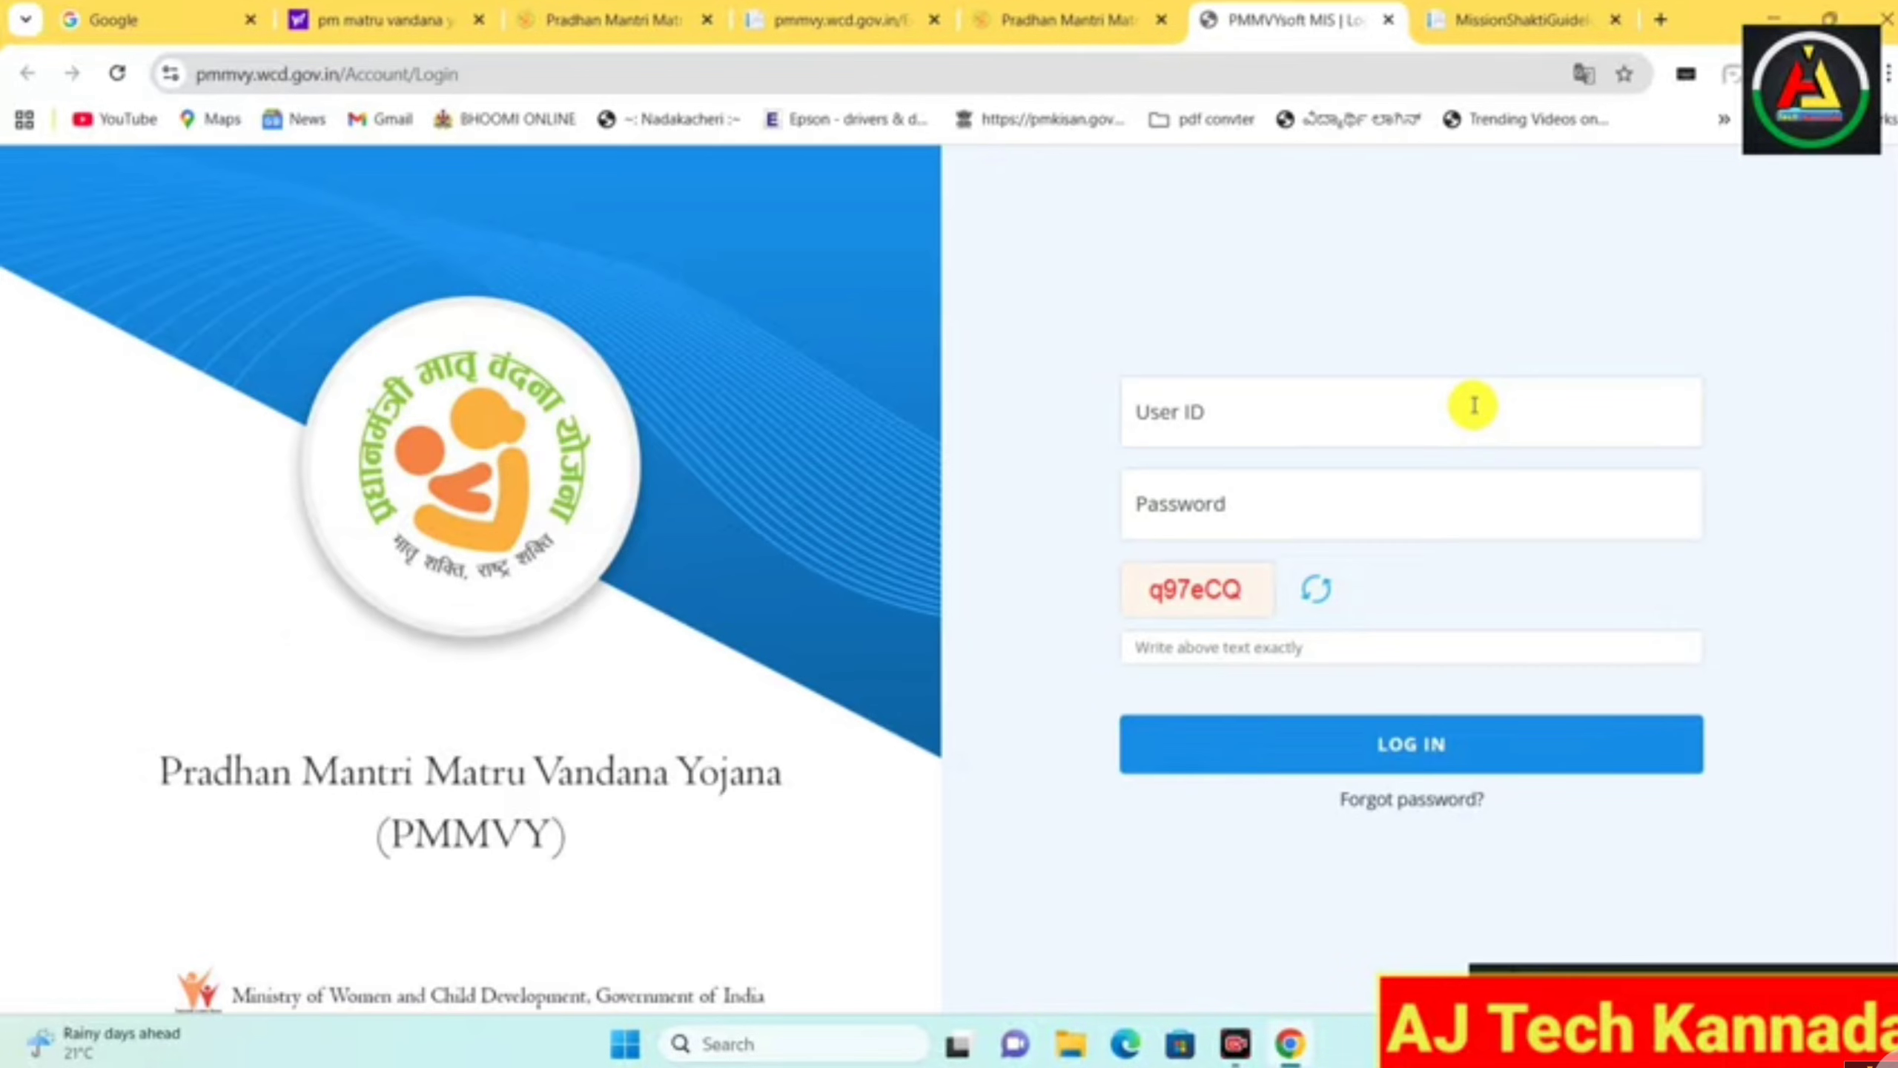
{"action": "left_click", "coordinate": [1287, 401]}
{"action": "key", "text": "Caps_Lock"}
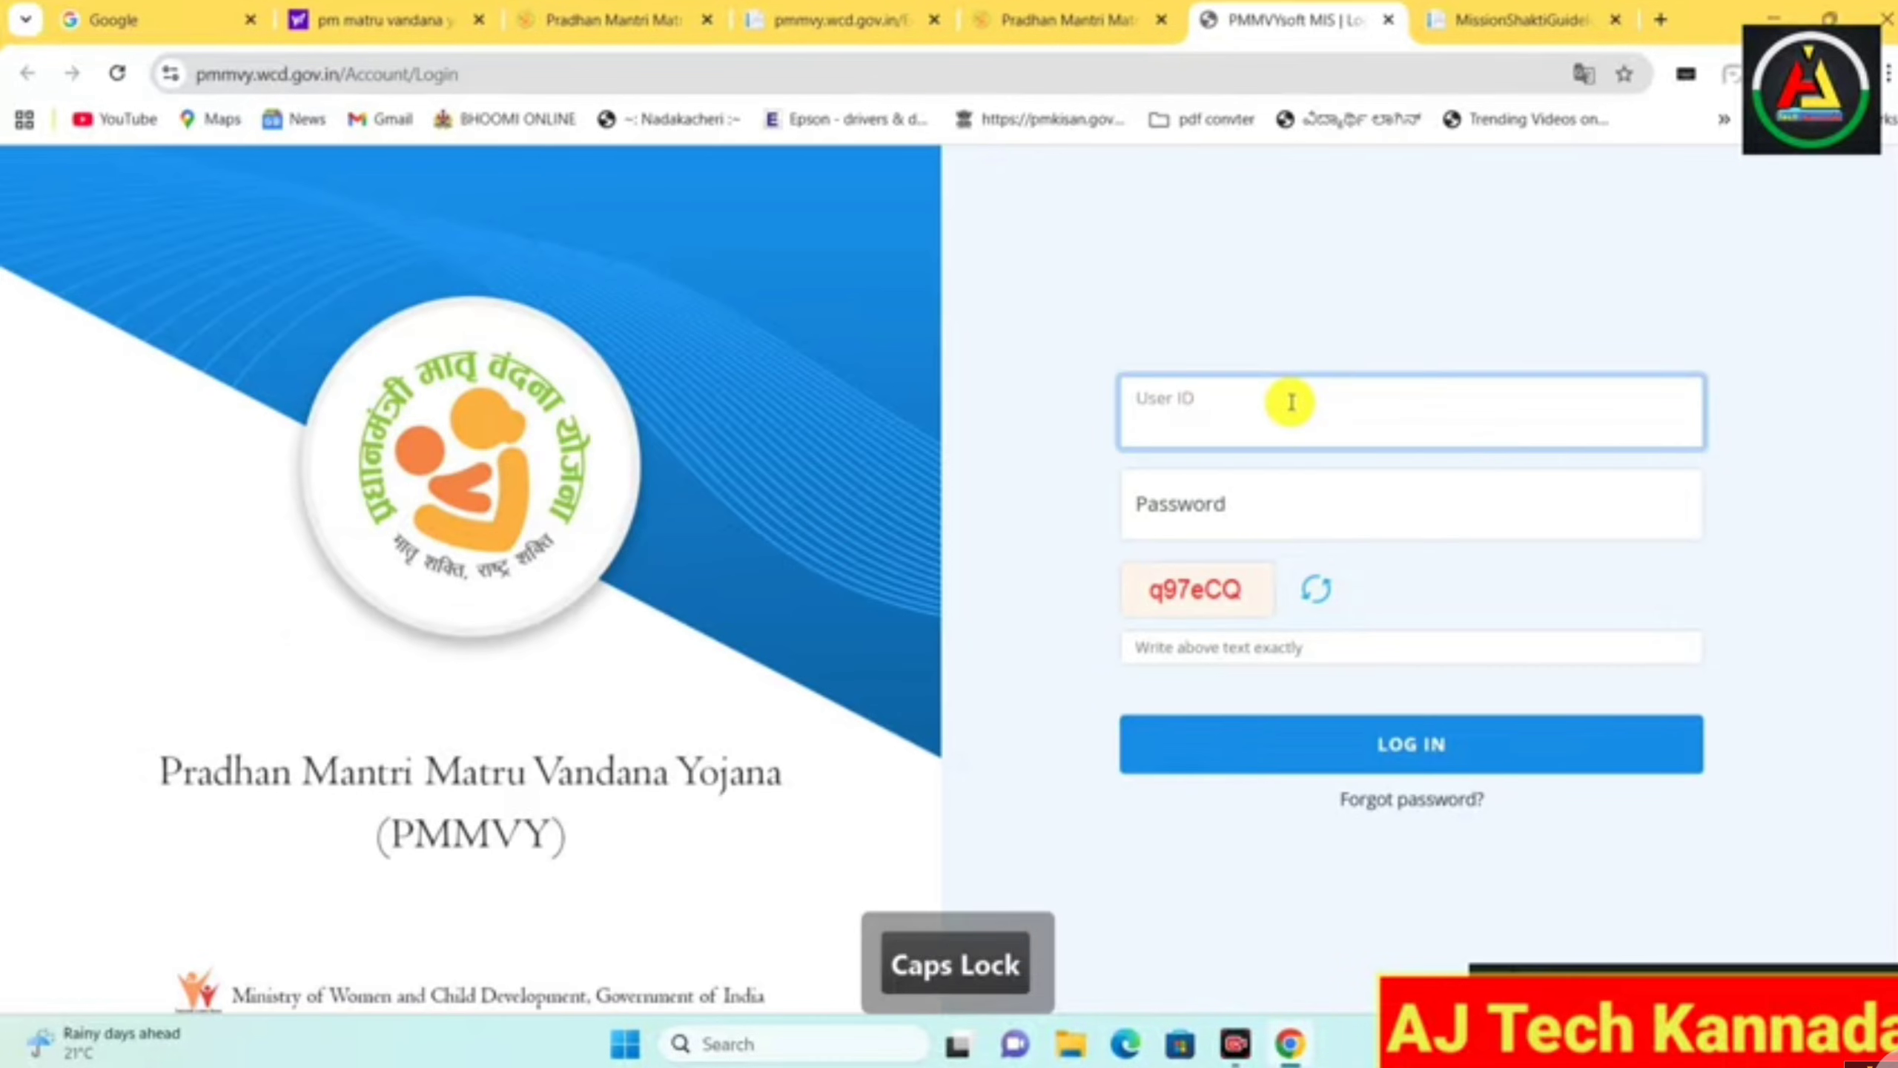
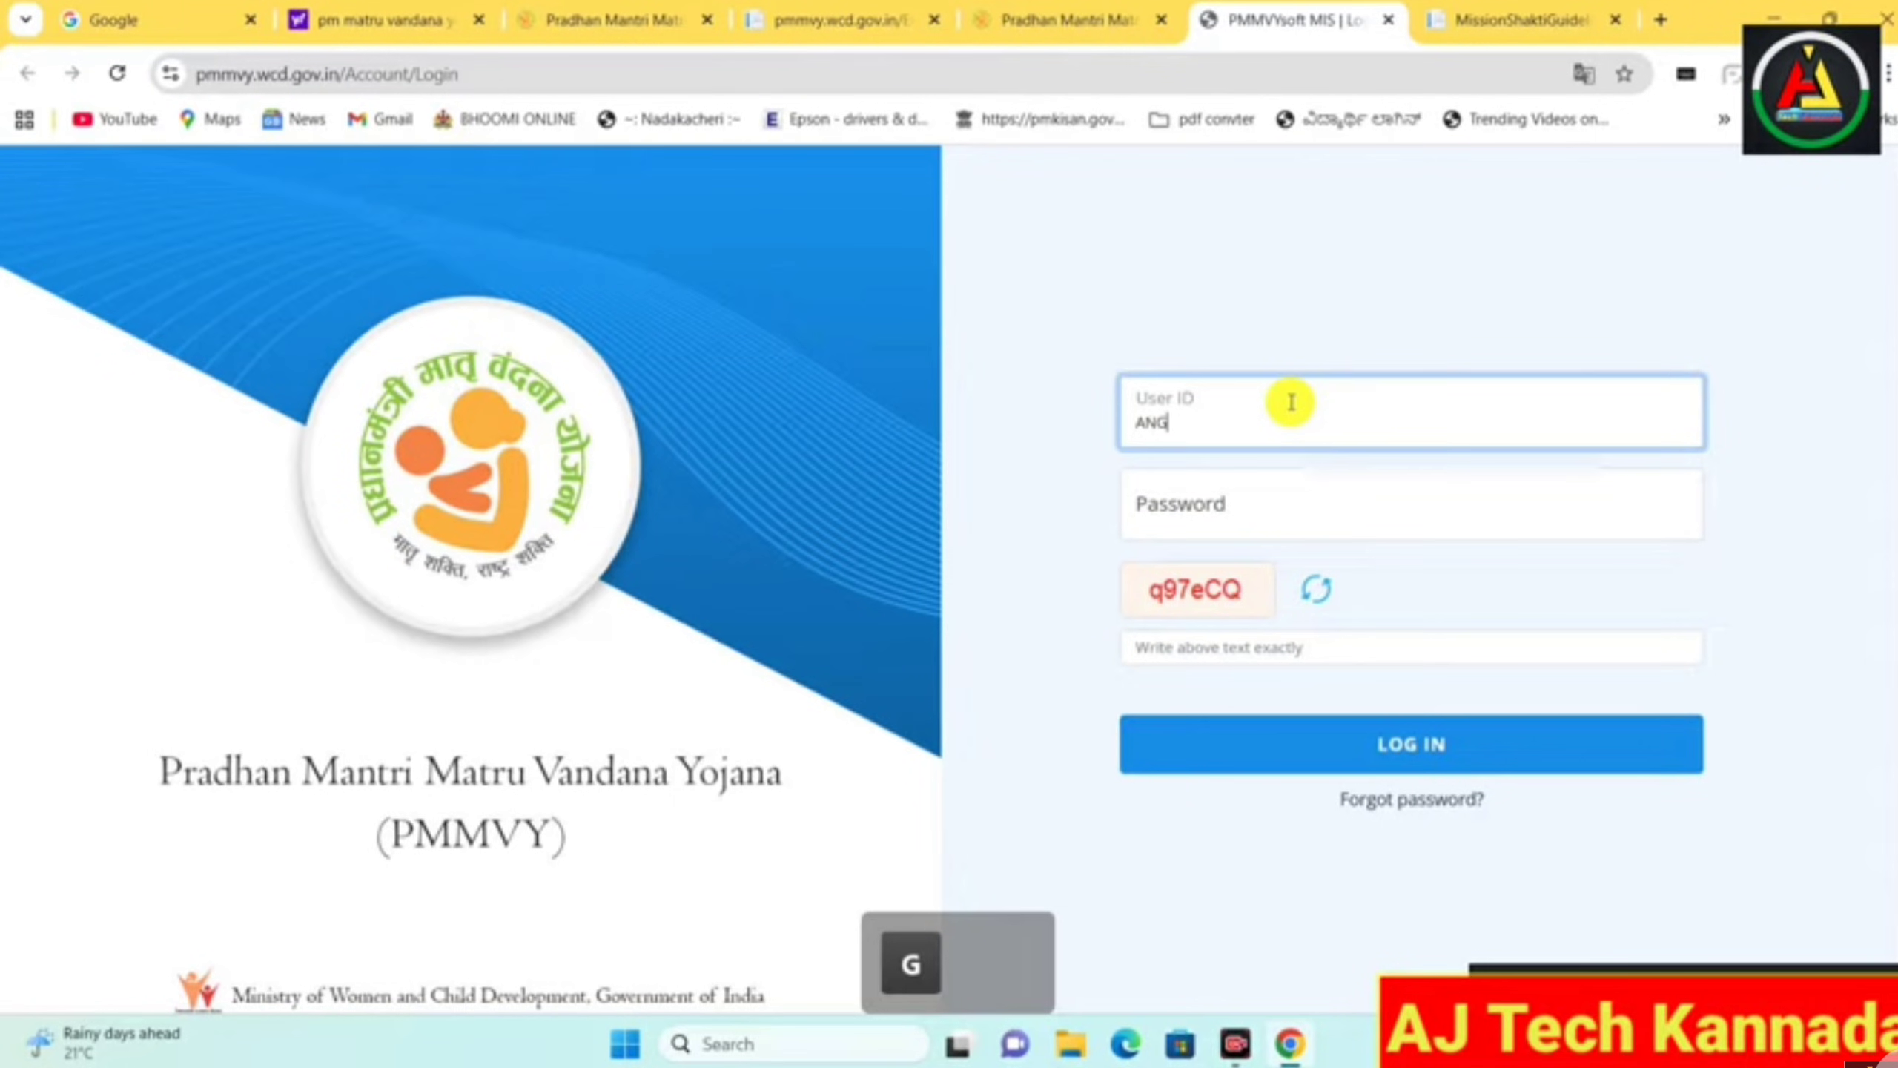
{"action": "left_click", "coordinate": [1167, 511]}
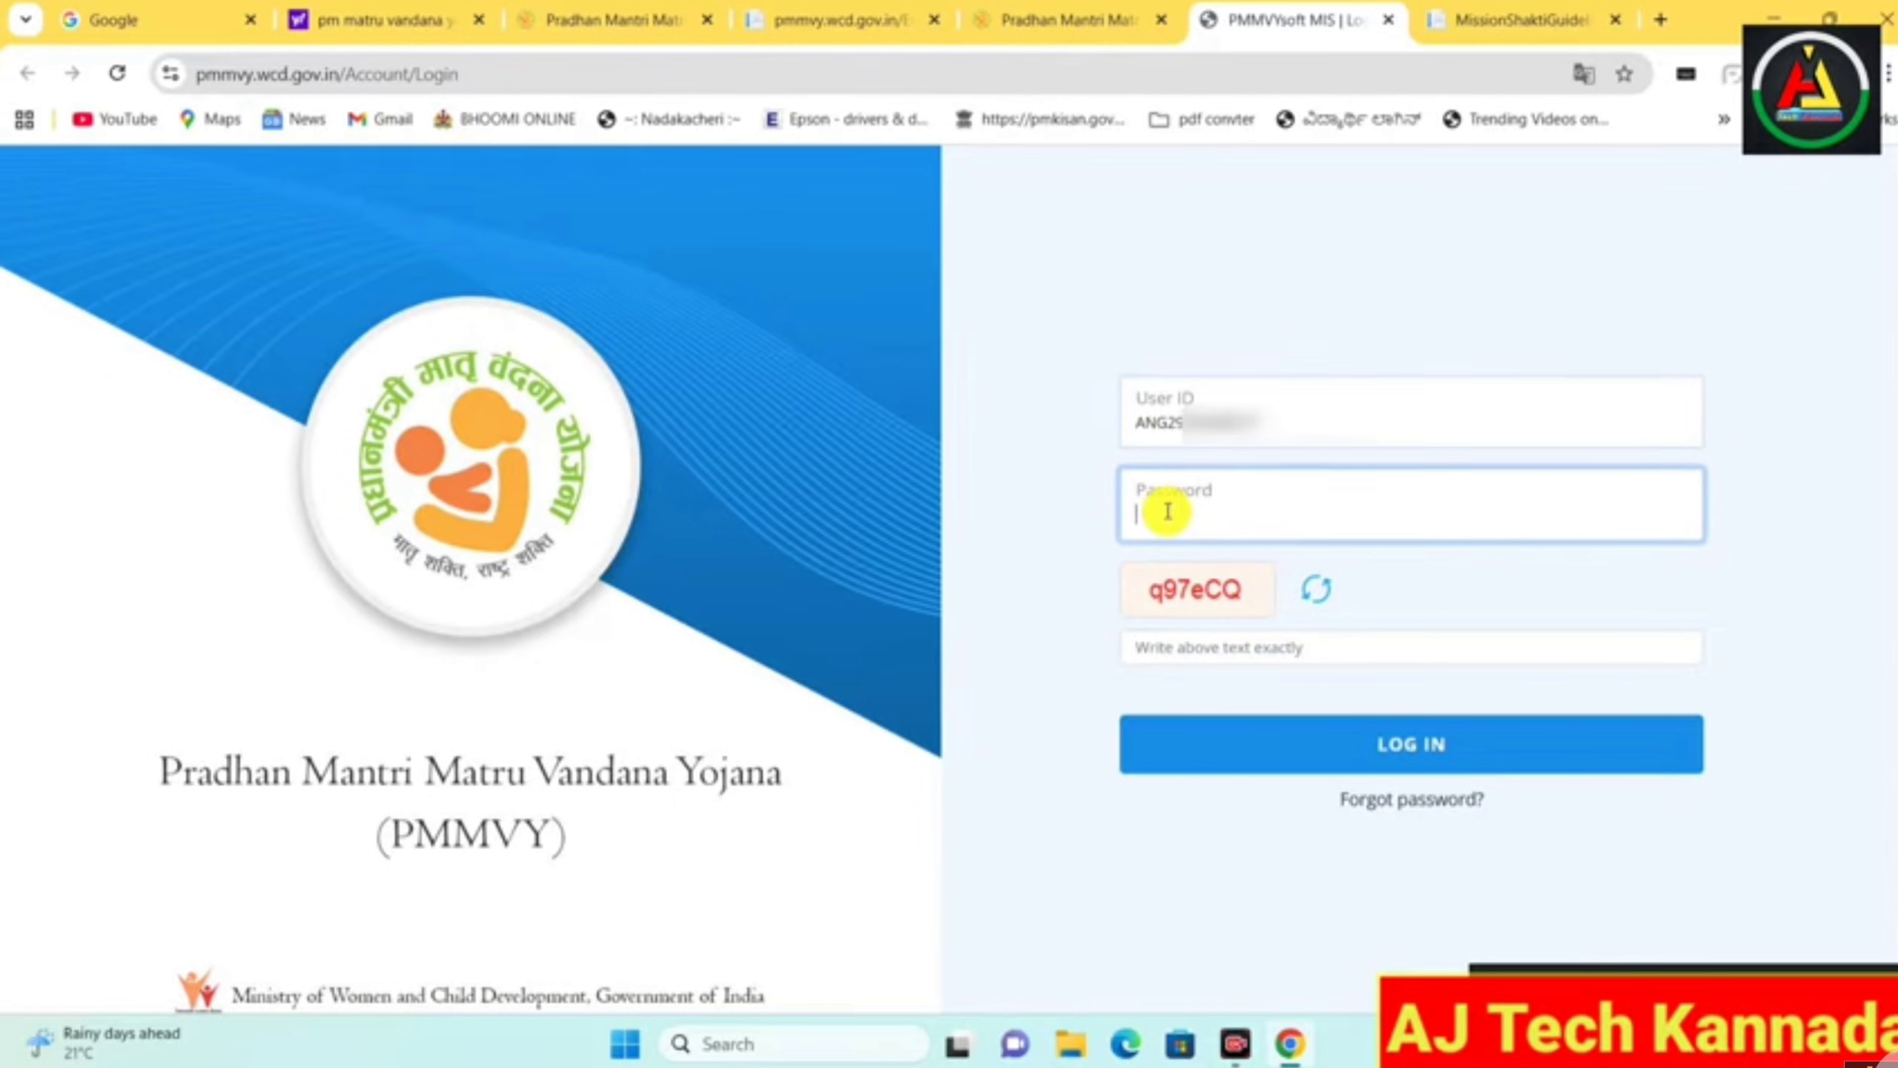
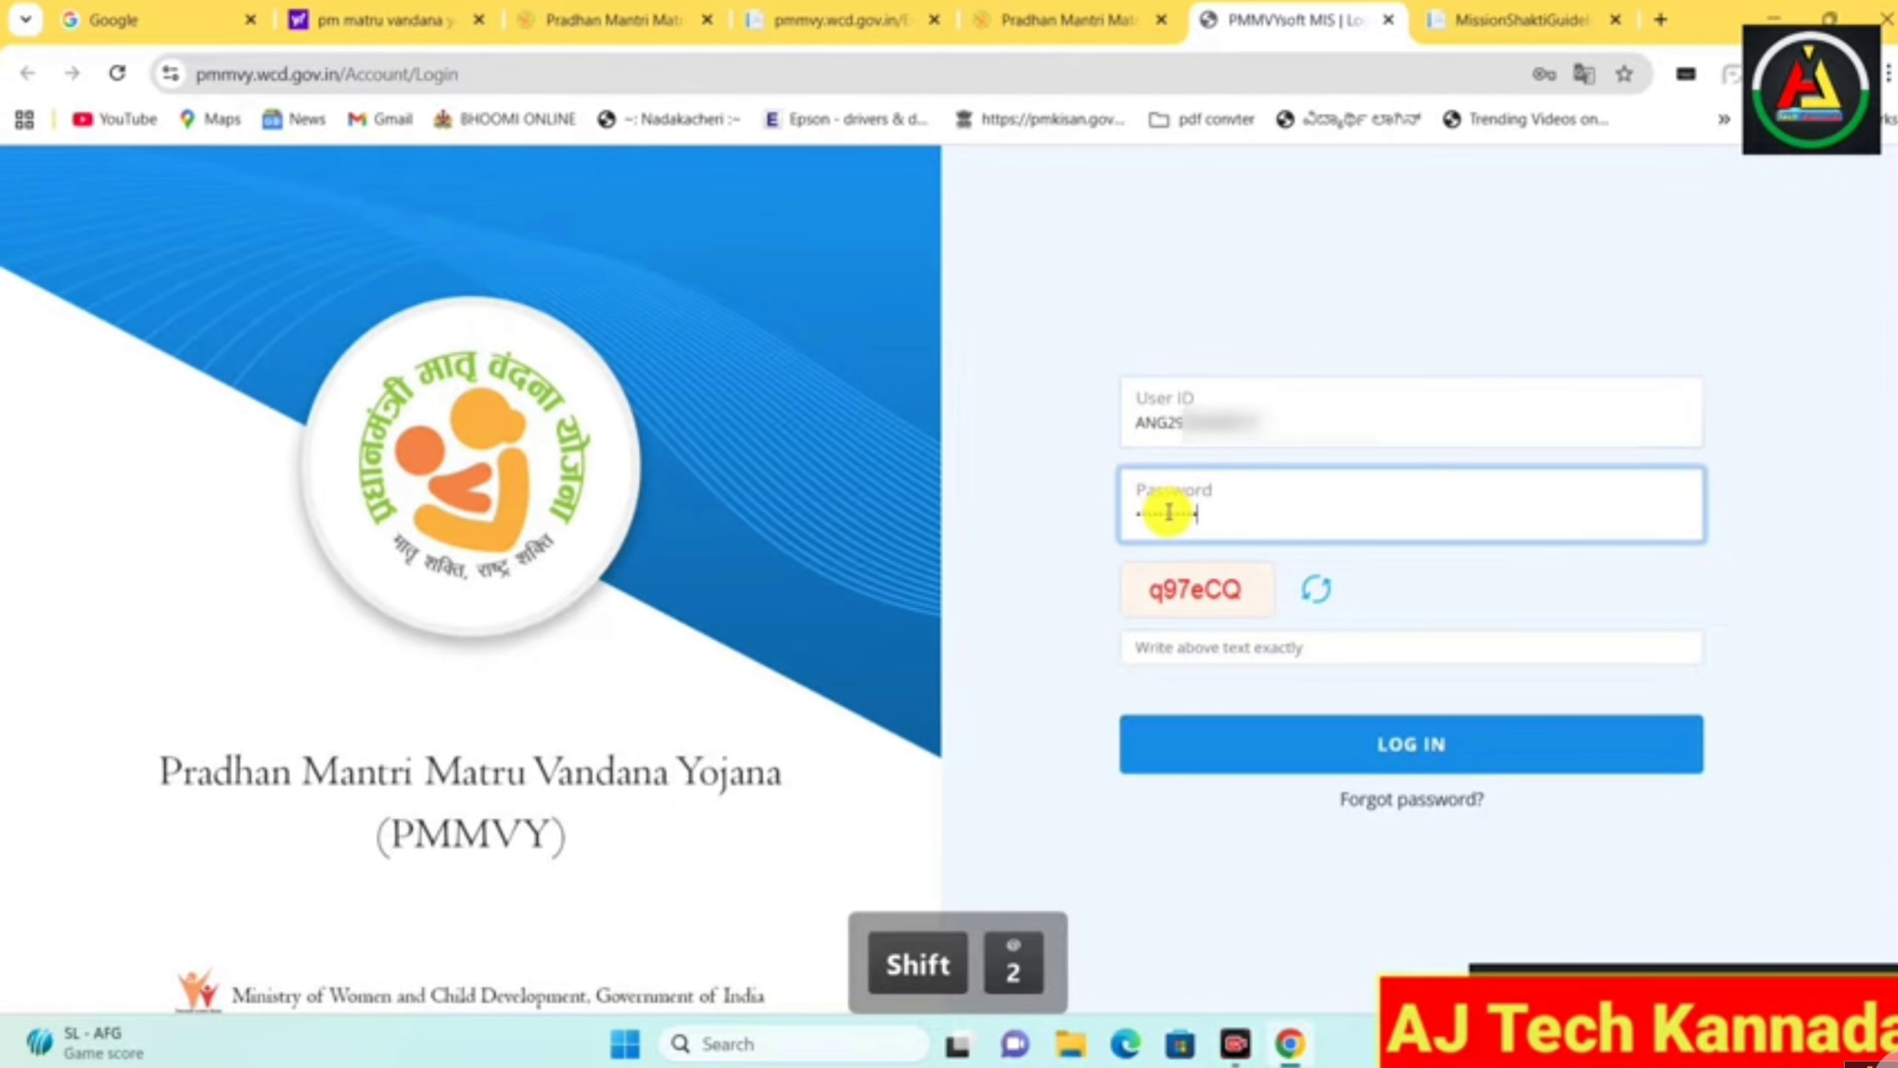
{"action": "left_click", "coordinate": [1206, 649]}
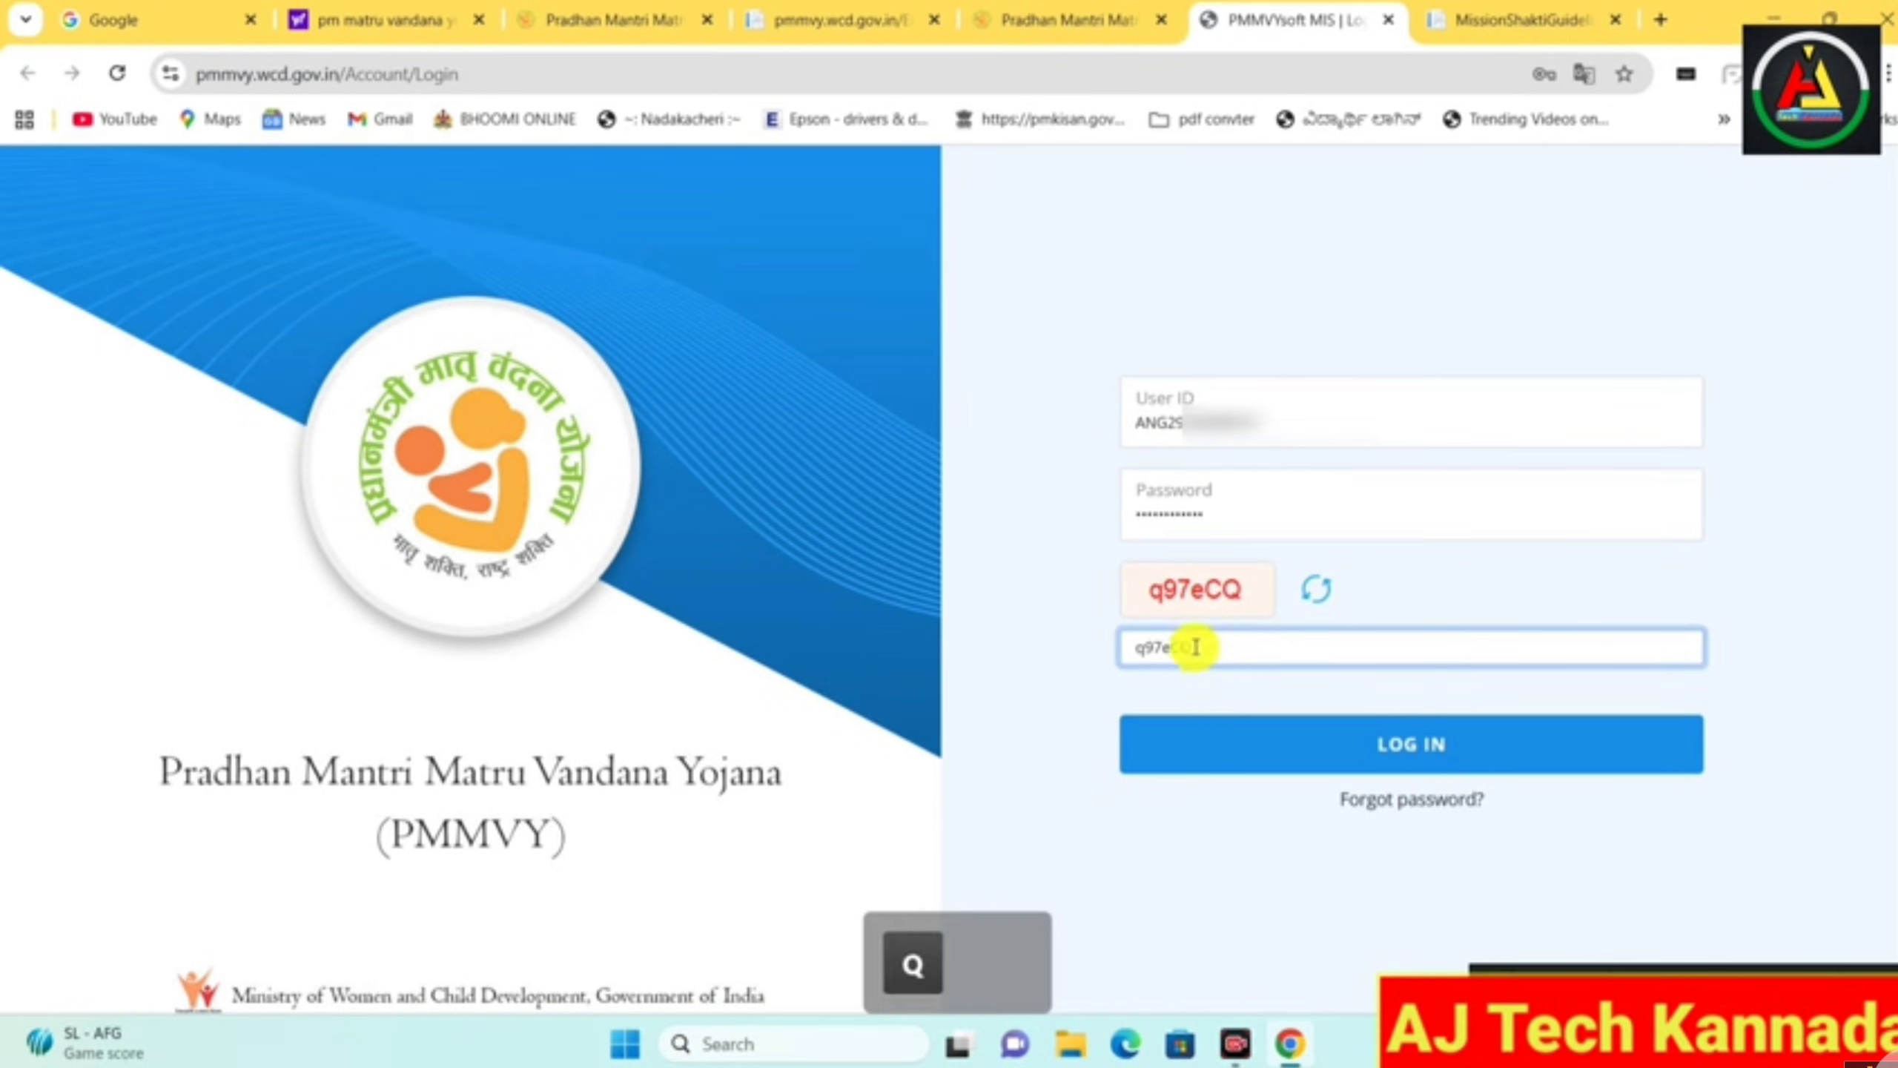
{"action": "left_click", "coordinate": [1457, 743]}
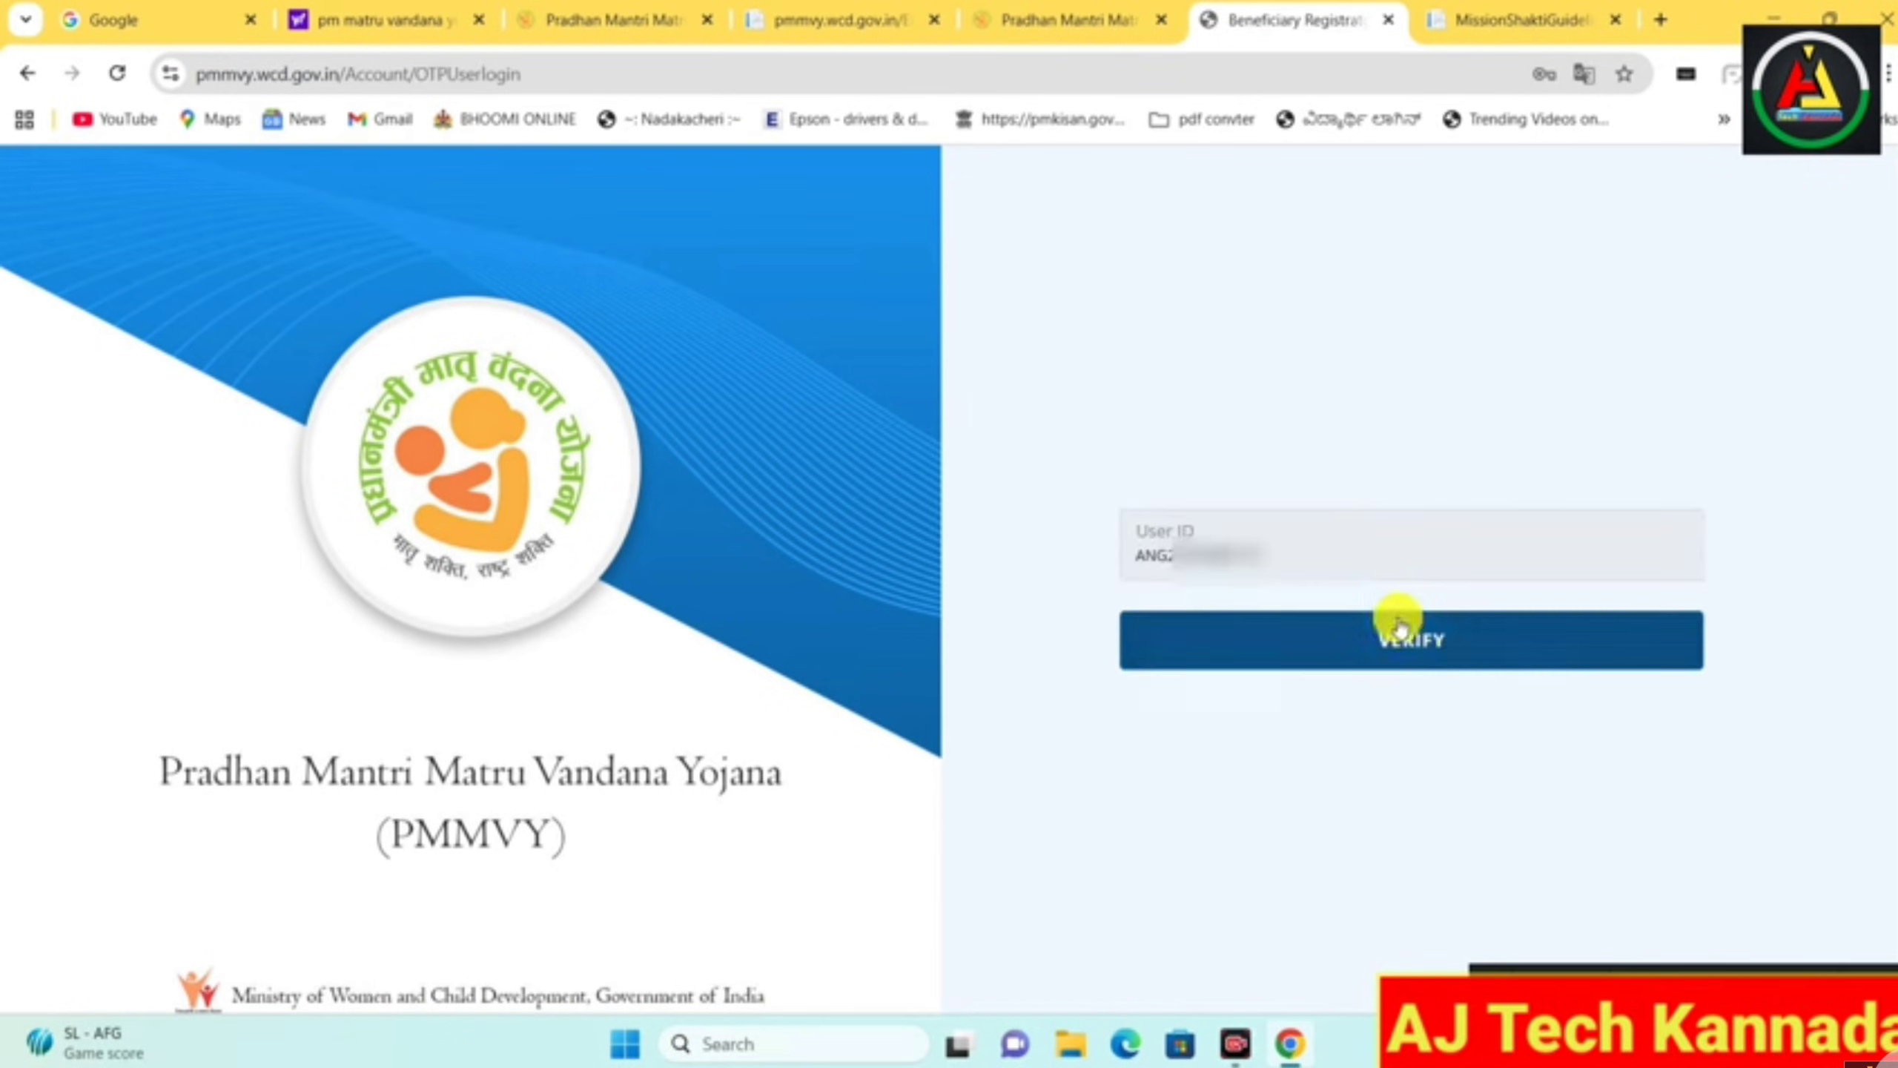
Step: Request the one-time code, enter the code received, and validate it to reach the dashboard
{"action": "left_click", "coordinate": [1434, 646]}
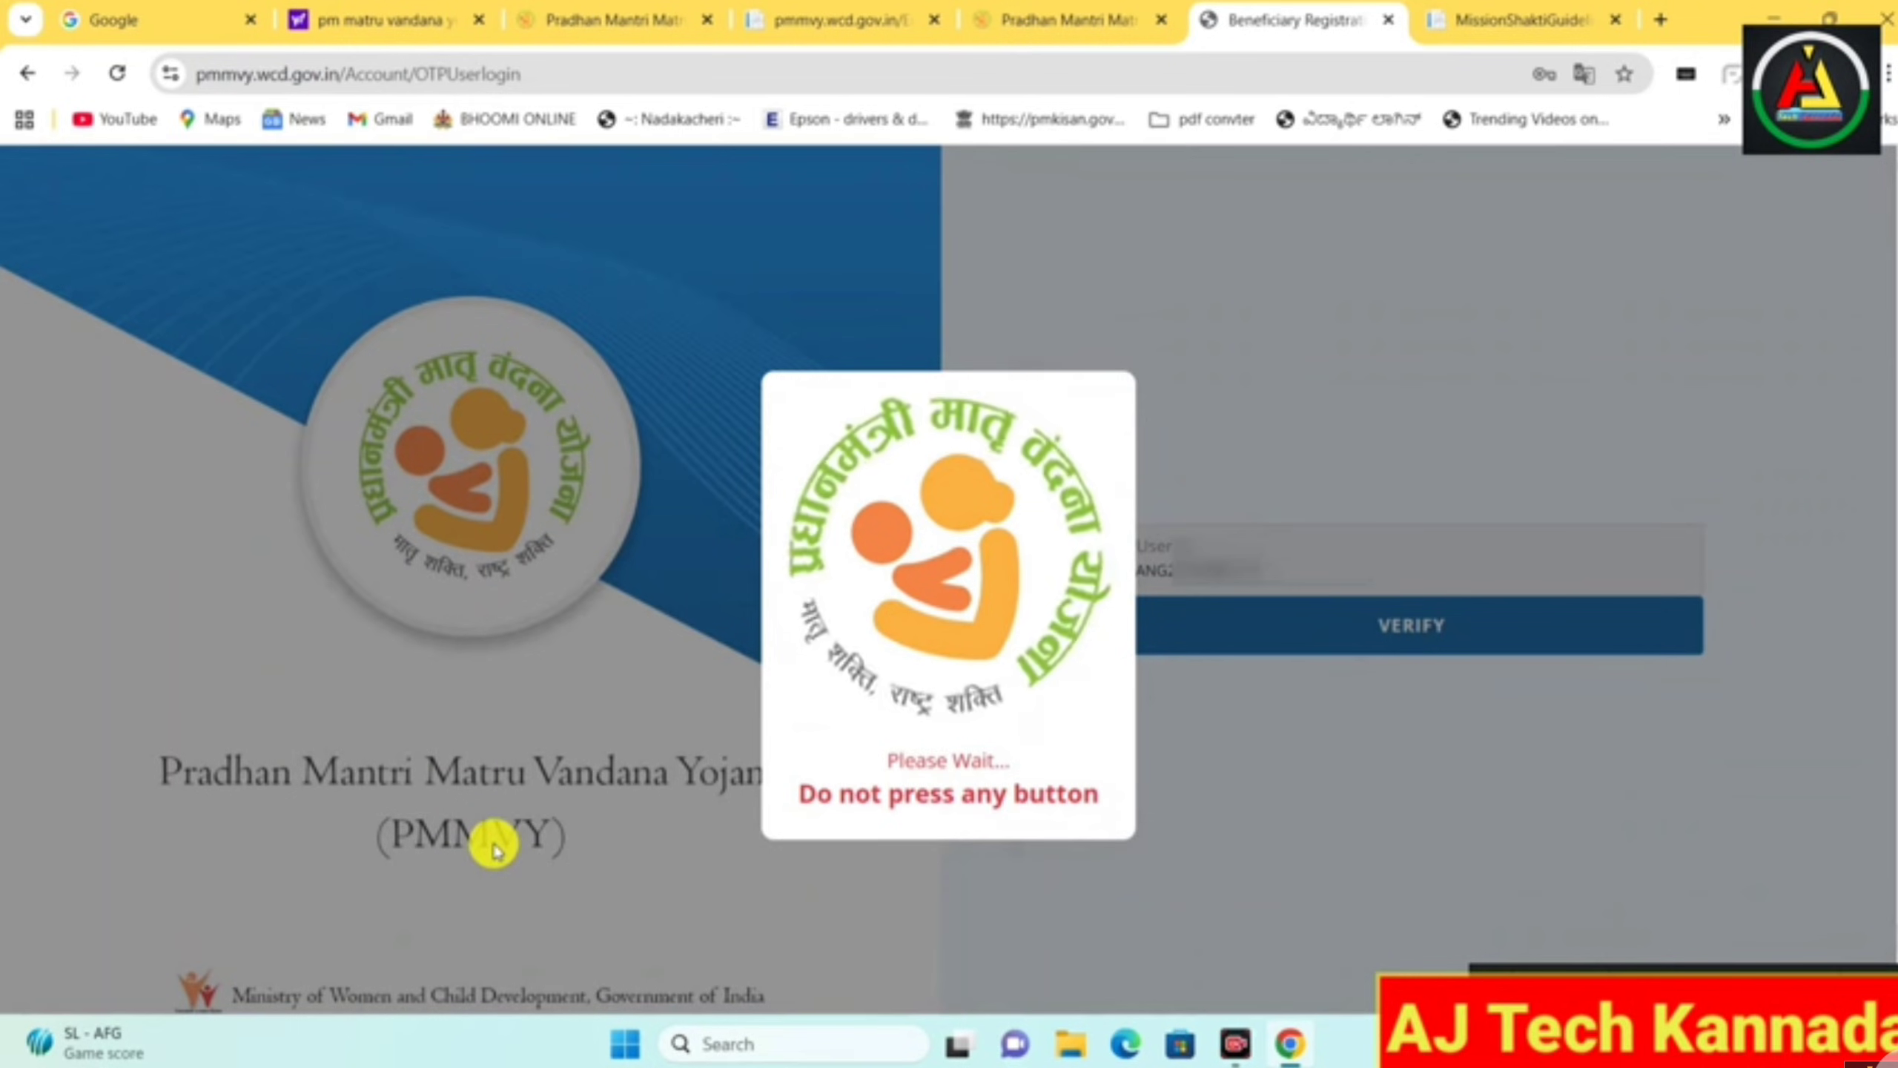
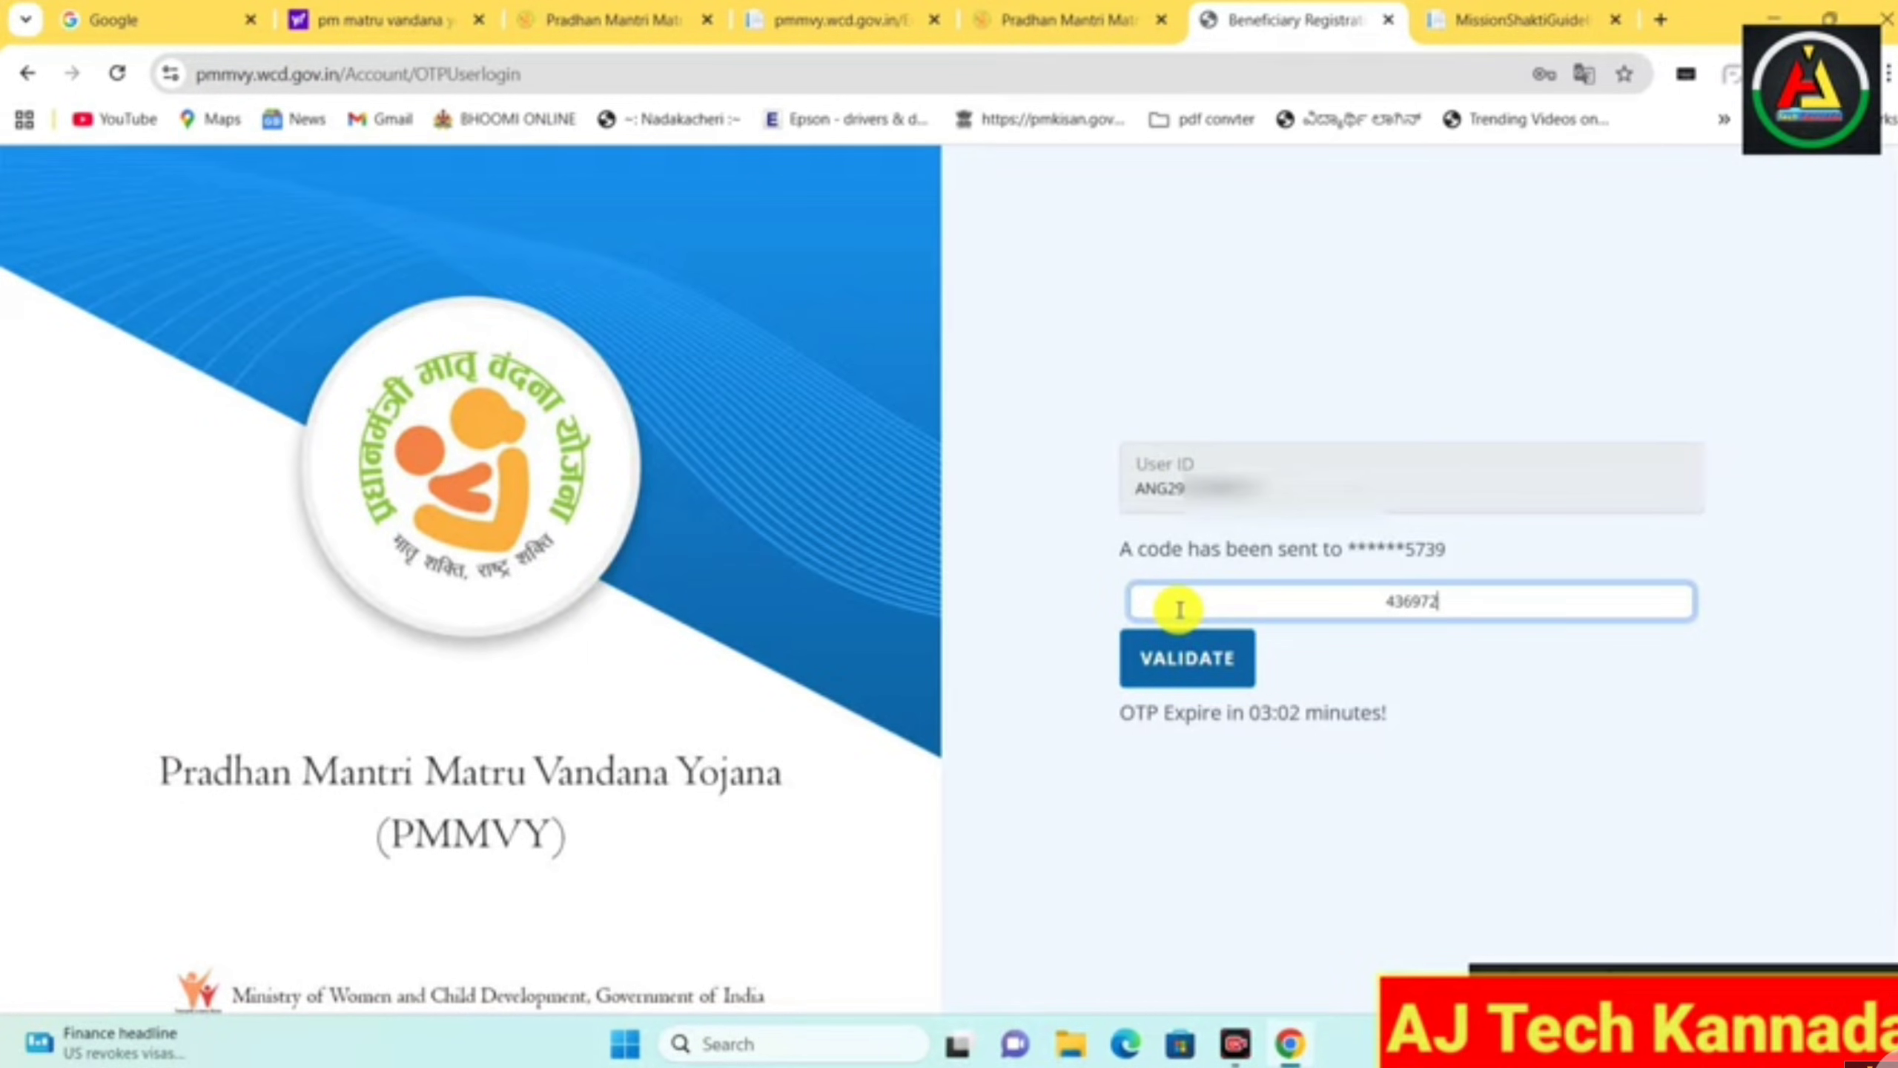
{"action": "left_click", "coordinate": [1216, 659]}
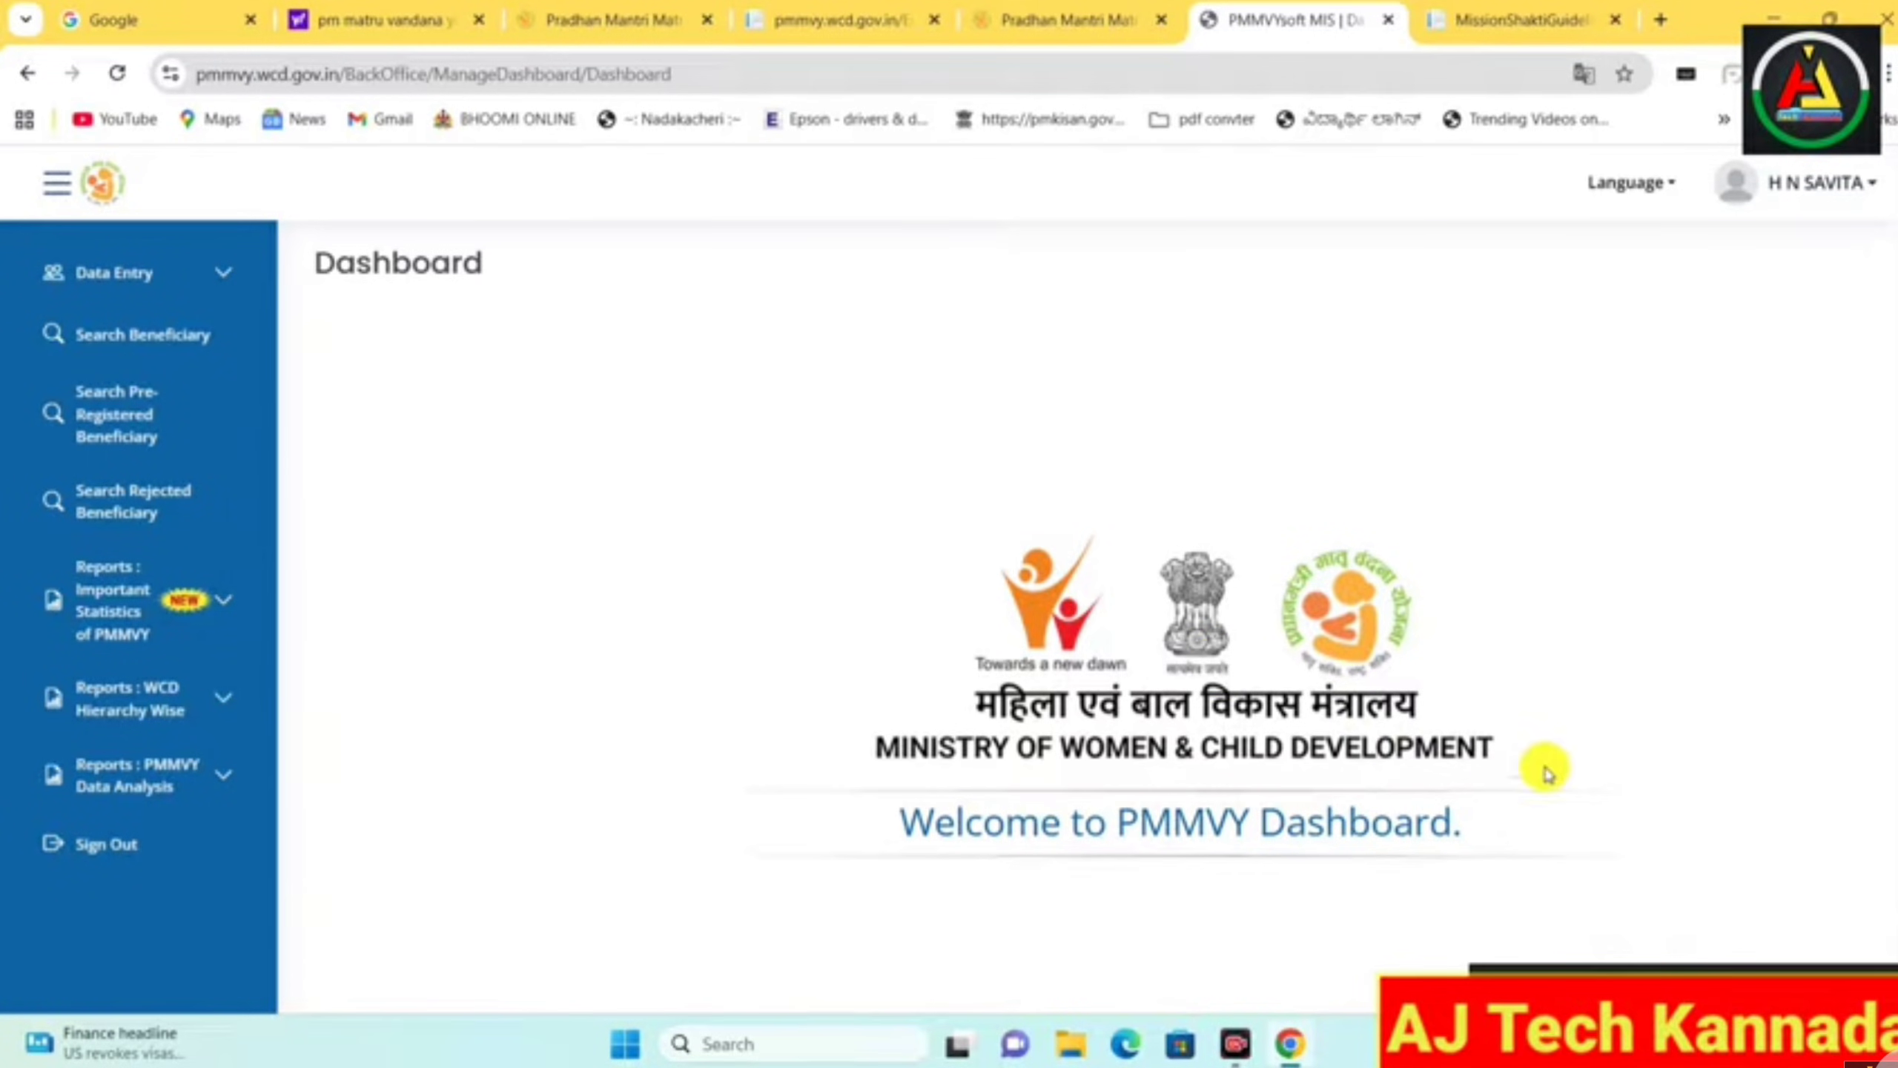
Step: Go to Search Beneficiary in the sidebar and expand the Data Entry submenu
{"action": "scroll", "coordinate": [1360, 458], "scroll_direction": "down", "scroll_amount": 1}
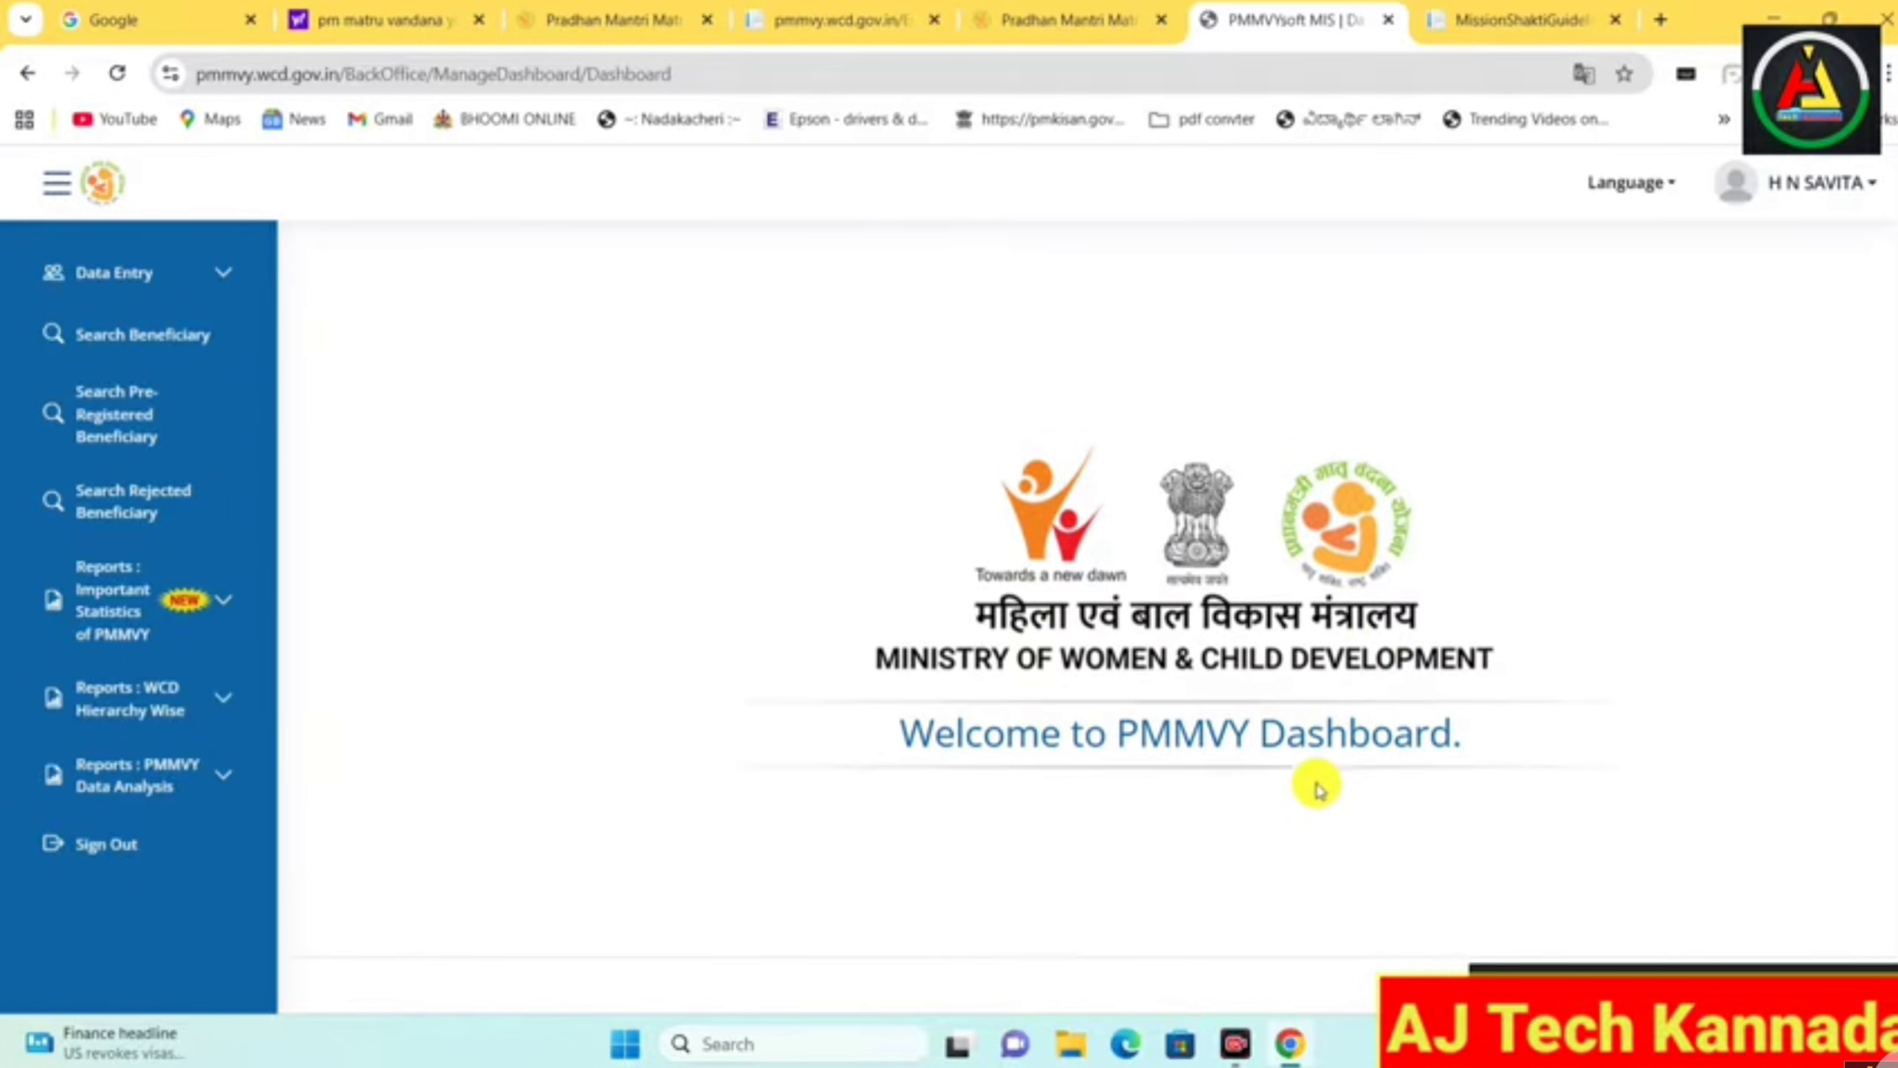
{"action": "scroll", "coordinate": [455, 467], "scroll_direction": "up", "scroll_amount": 1}
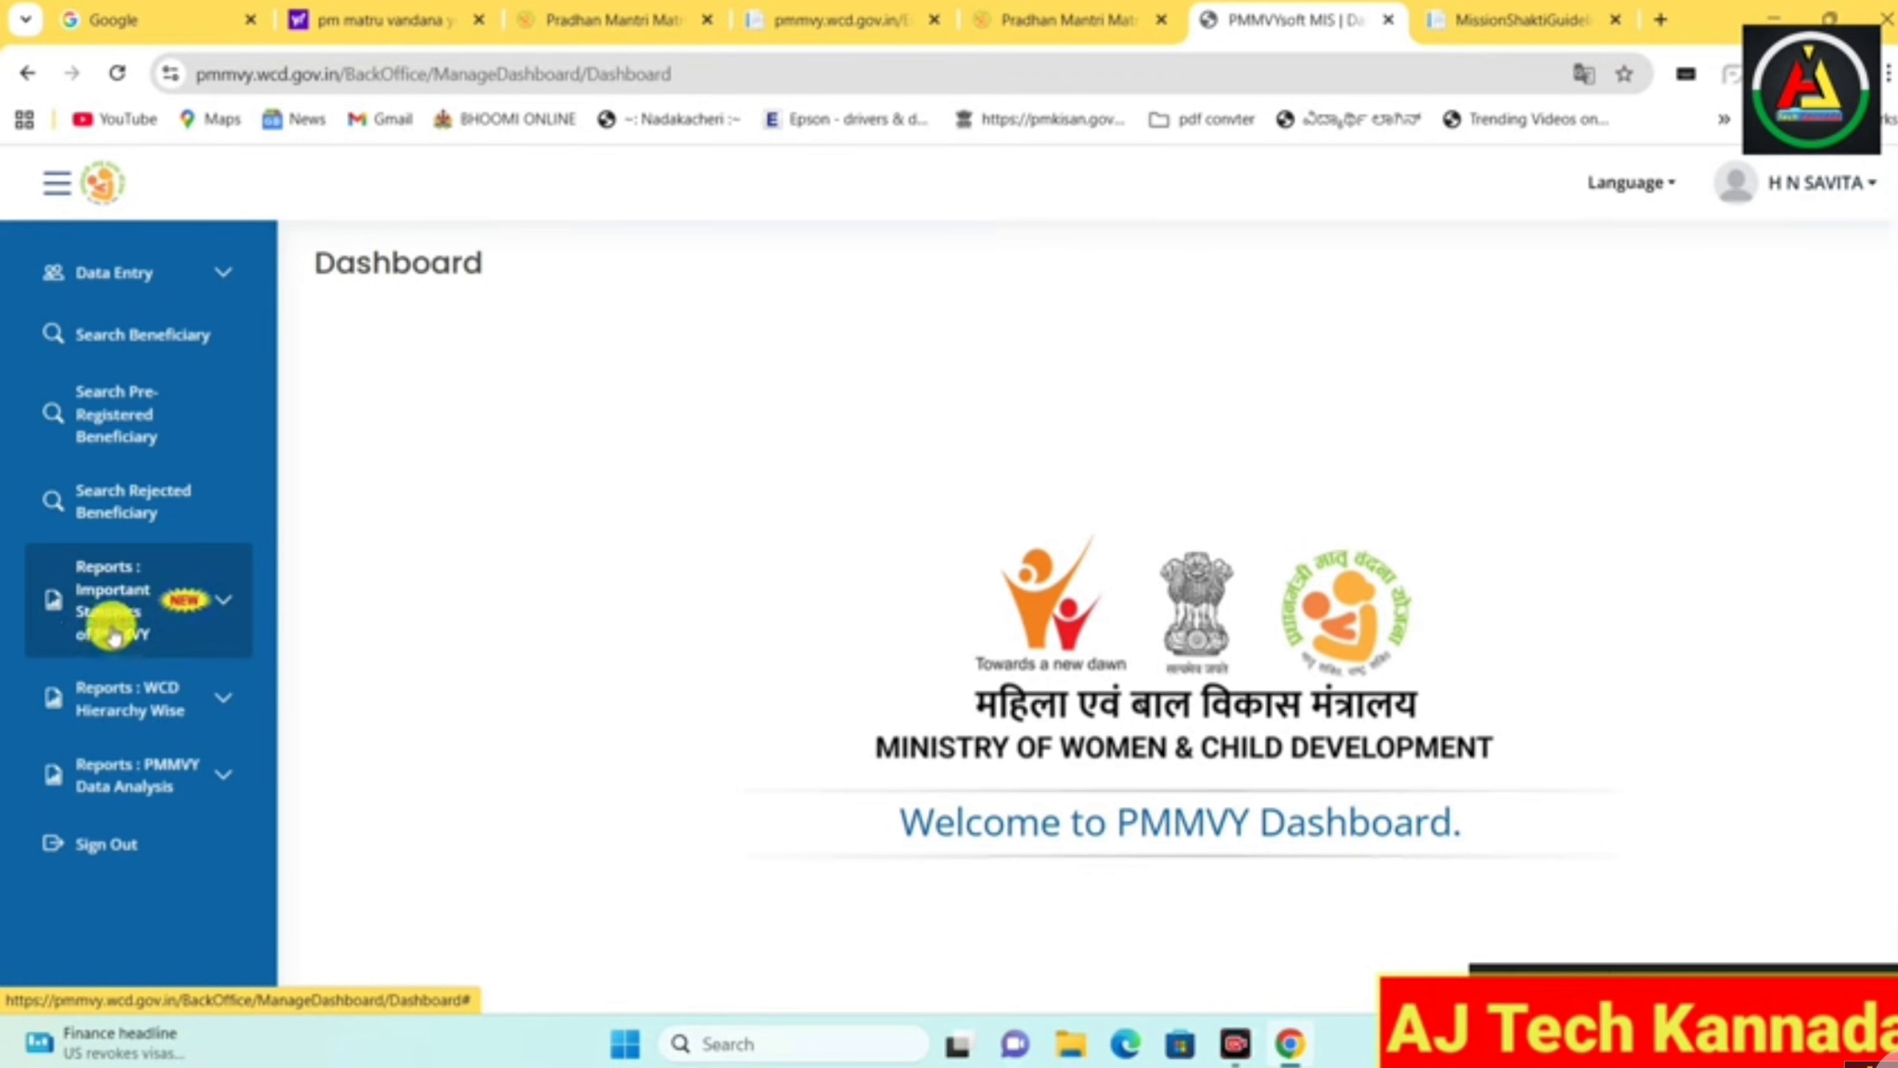
{"action": "left_click", "coordinate": [142, 334]}
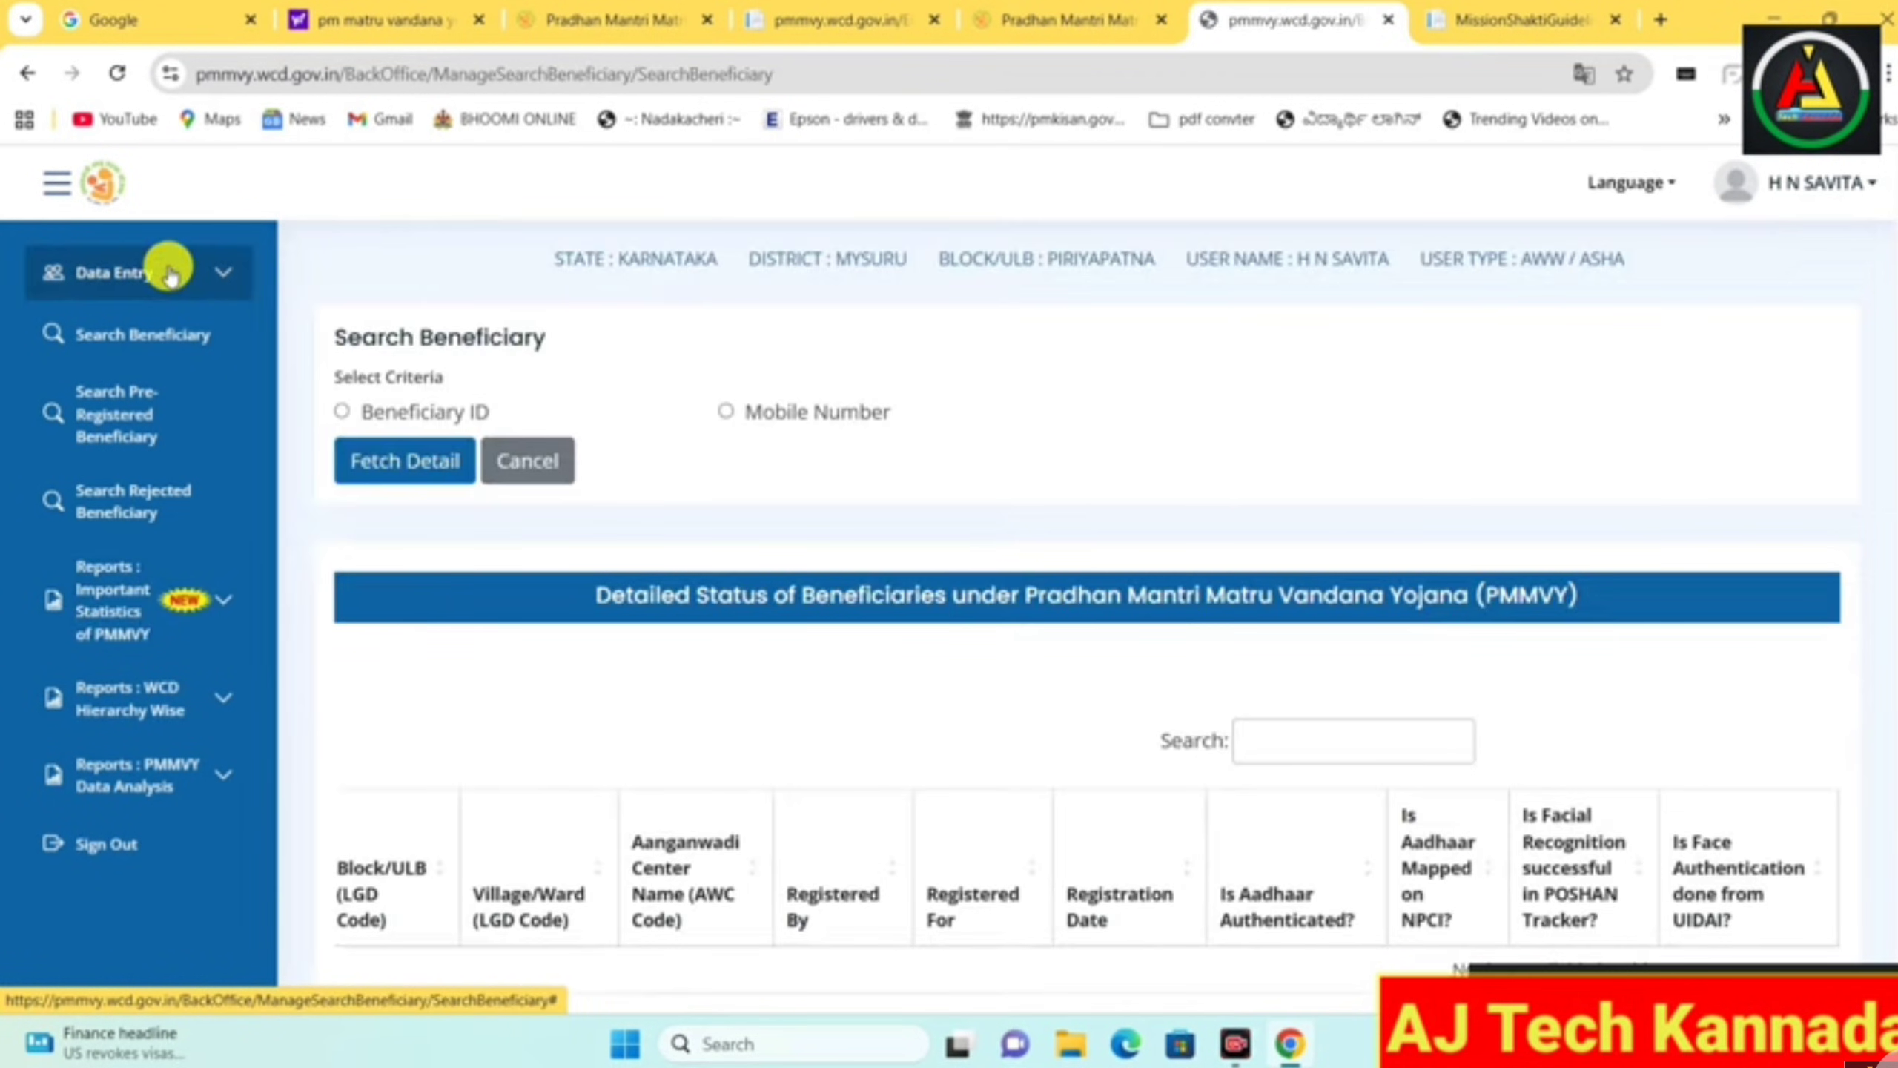
{"action": "left_click", "coordinate": [170, 275]}
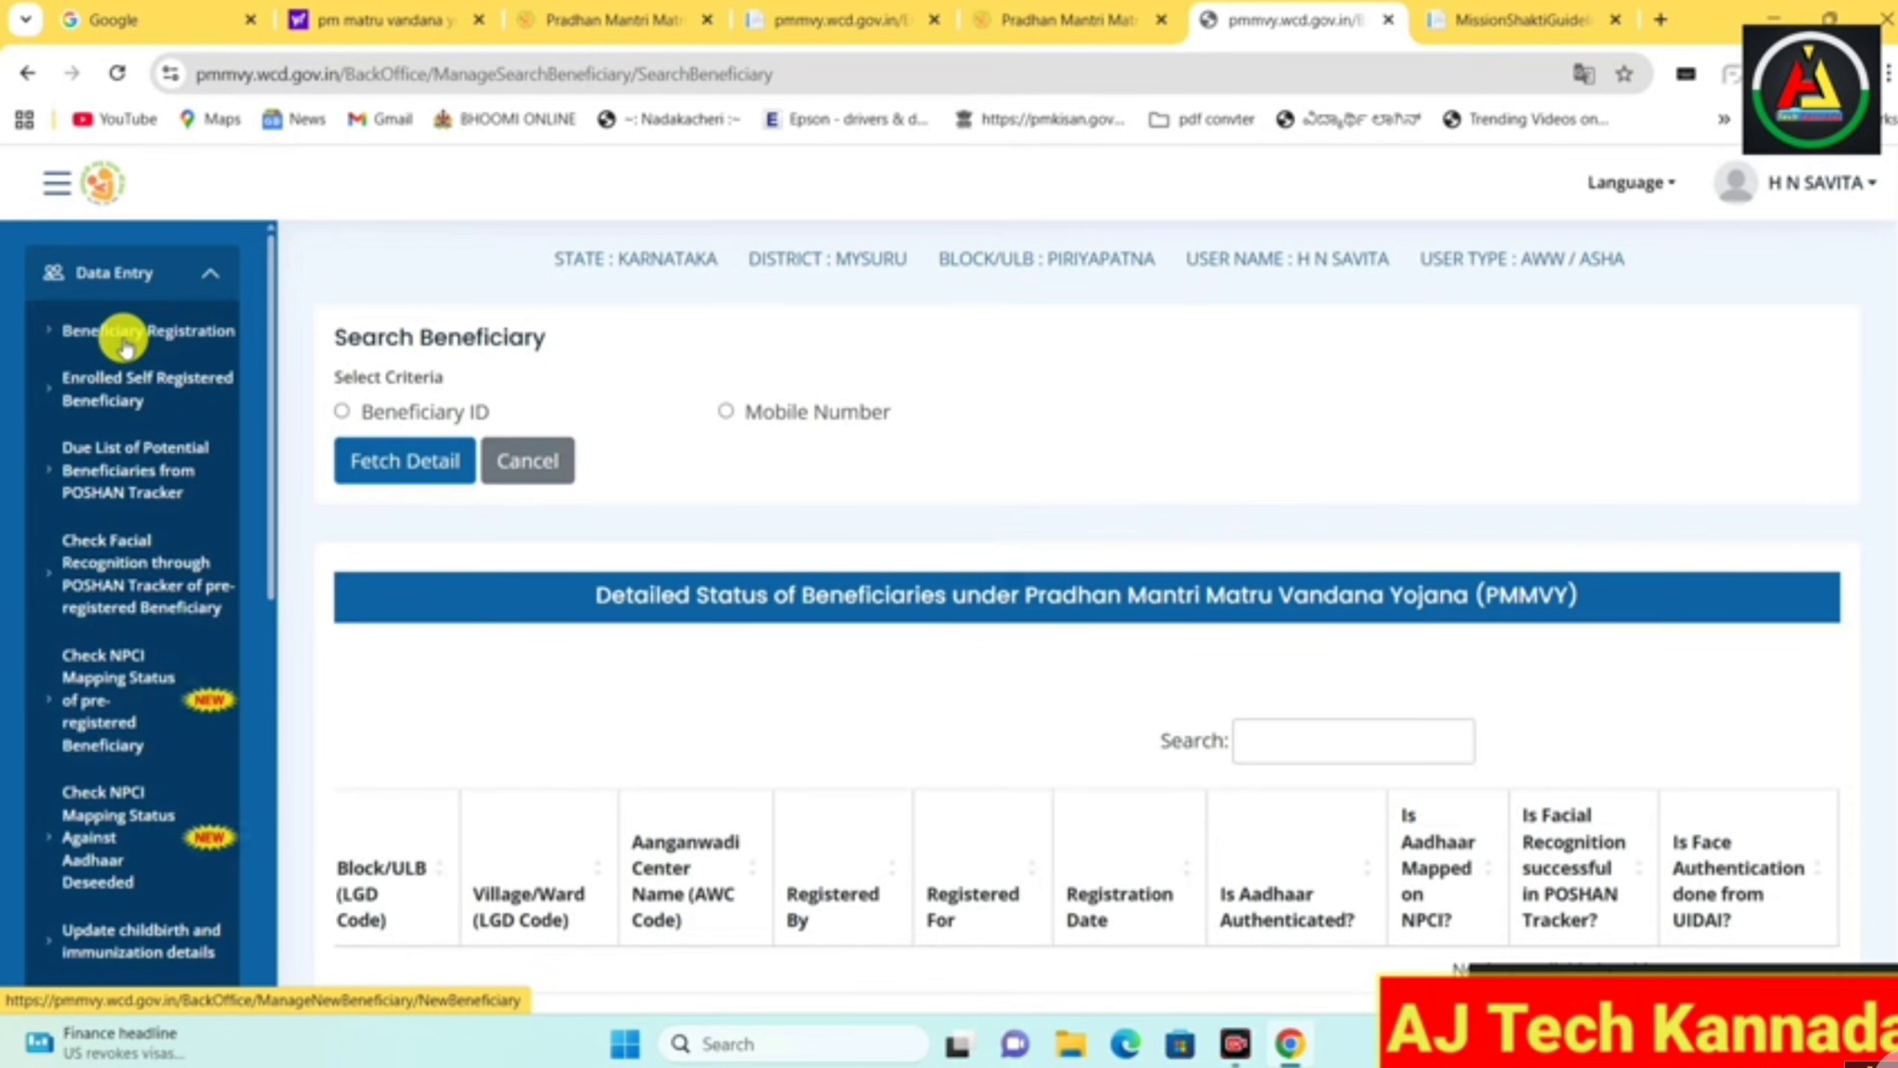
Step: Open Data Entry > Beneficiary Registration and answer No to the Central/State Govt. or PSU employee question
{"action": "left_click", "coordinate": [168, 338]}
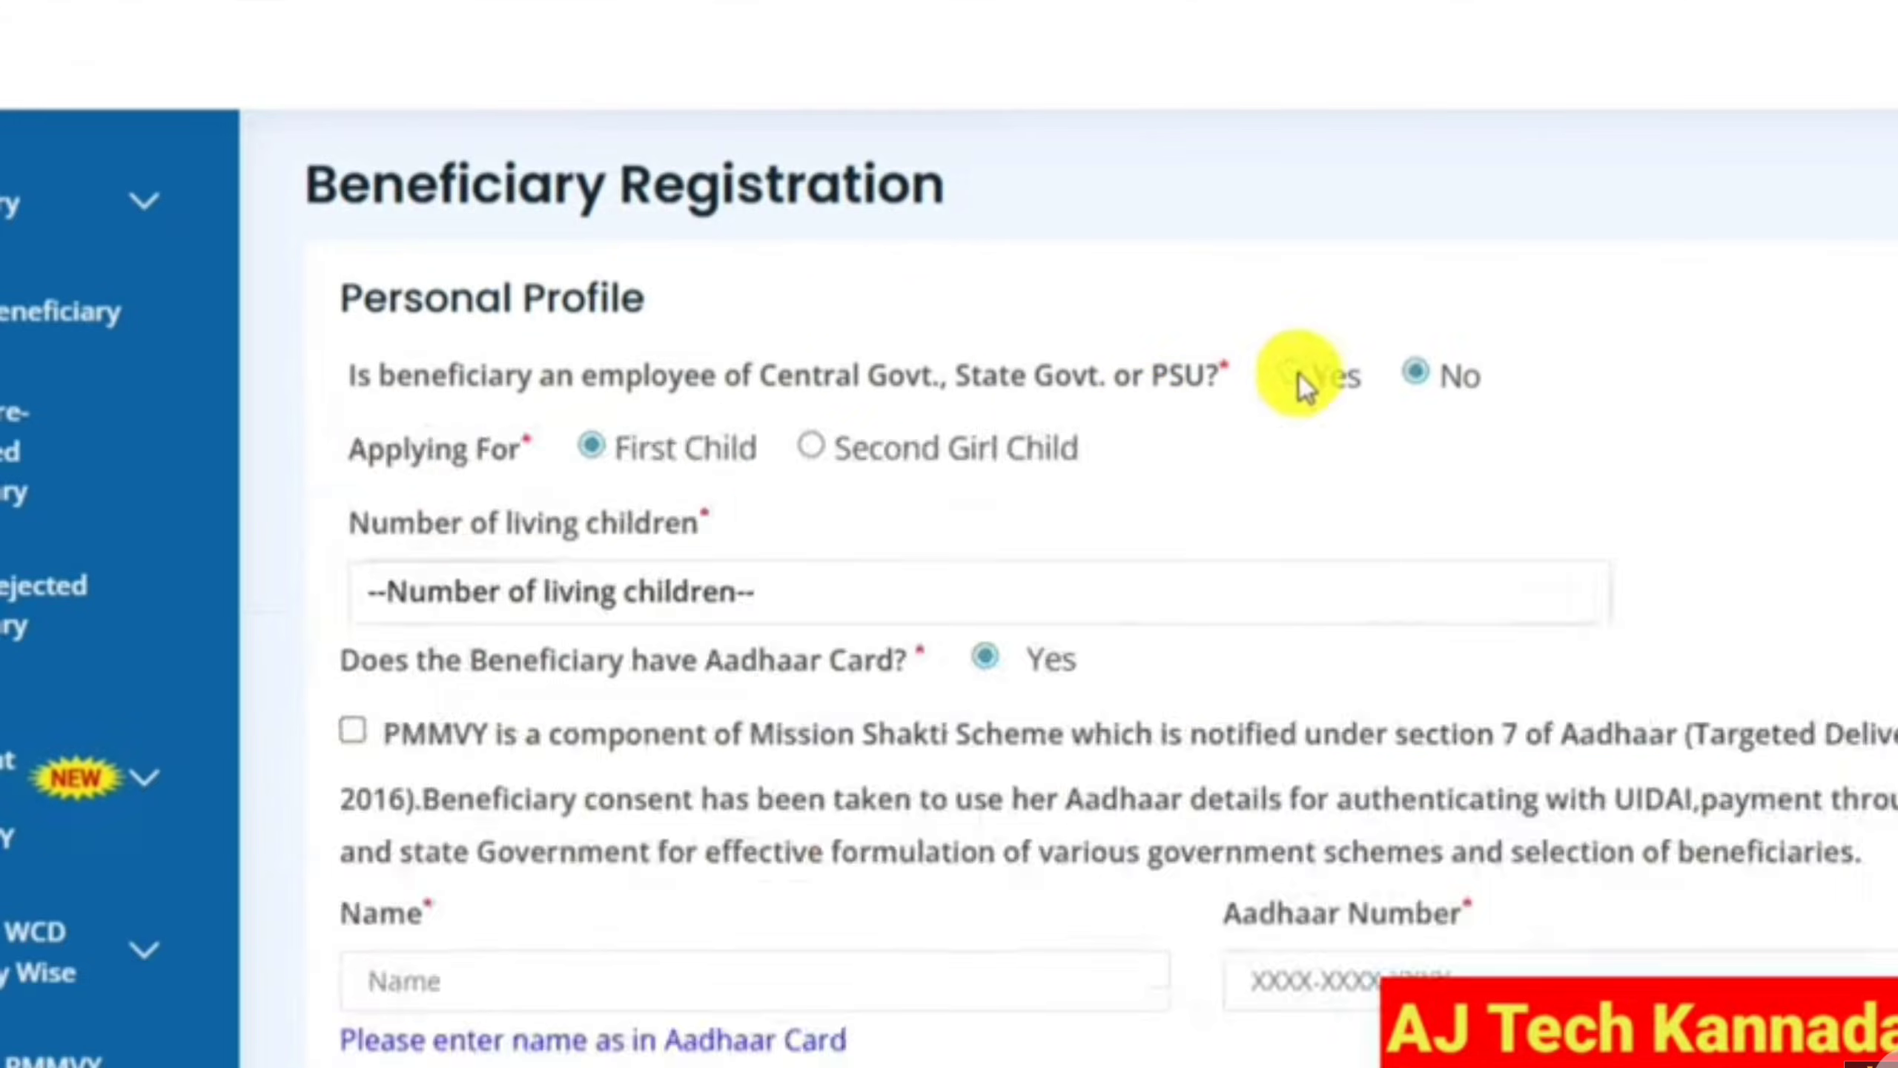
{"action": "left_click", "coordinate": [1299, 374]}
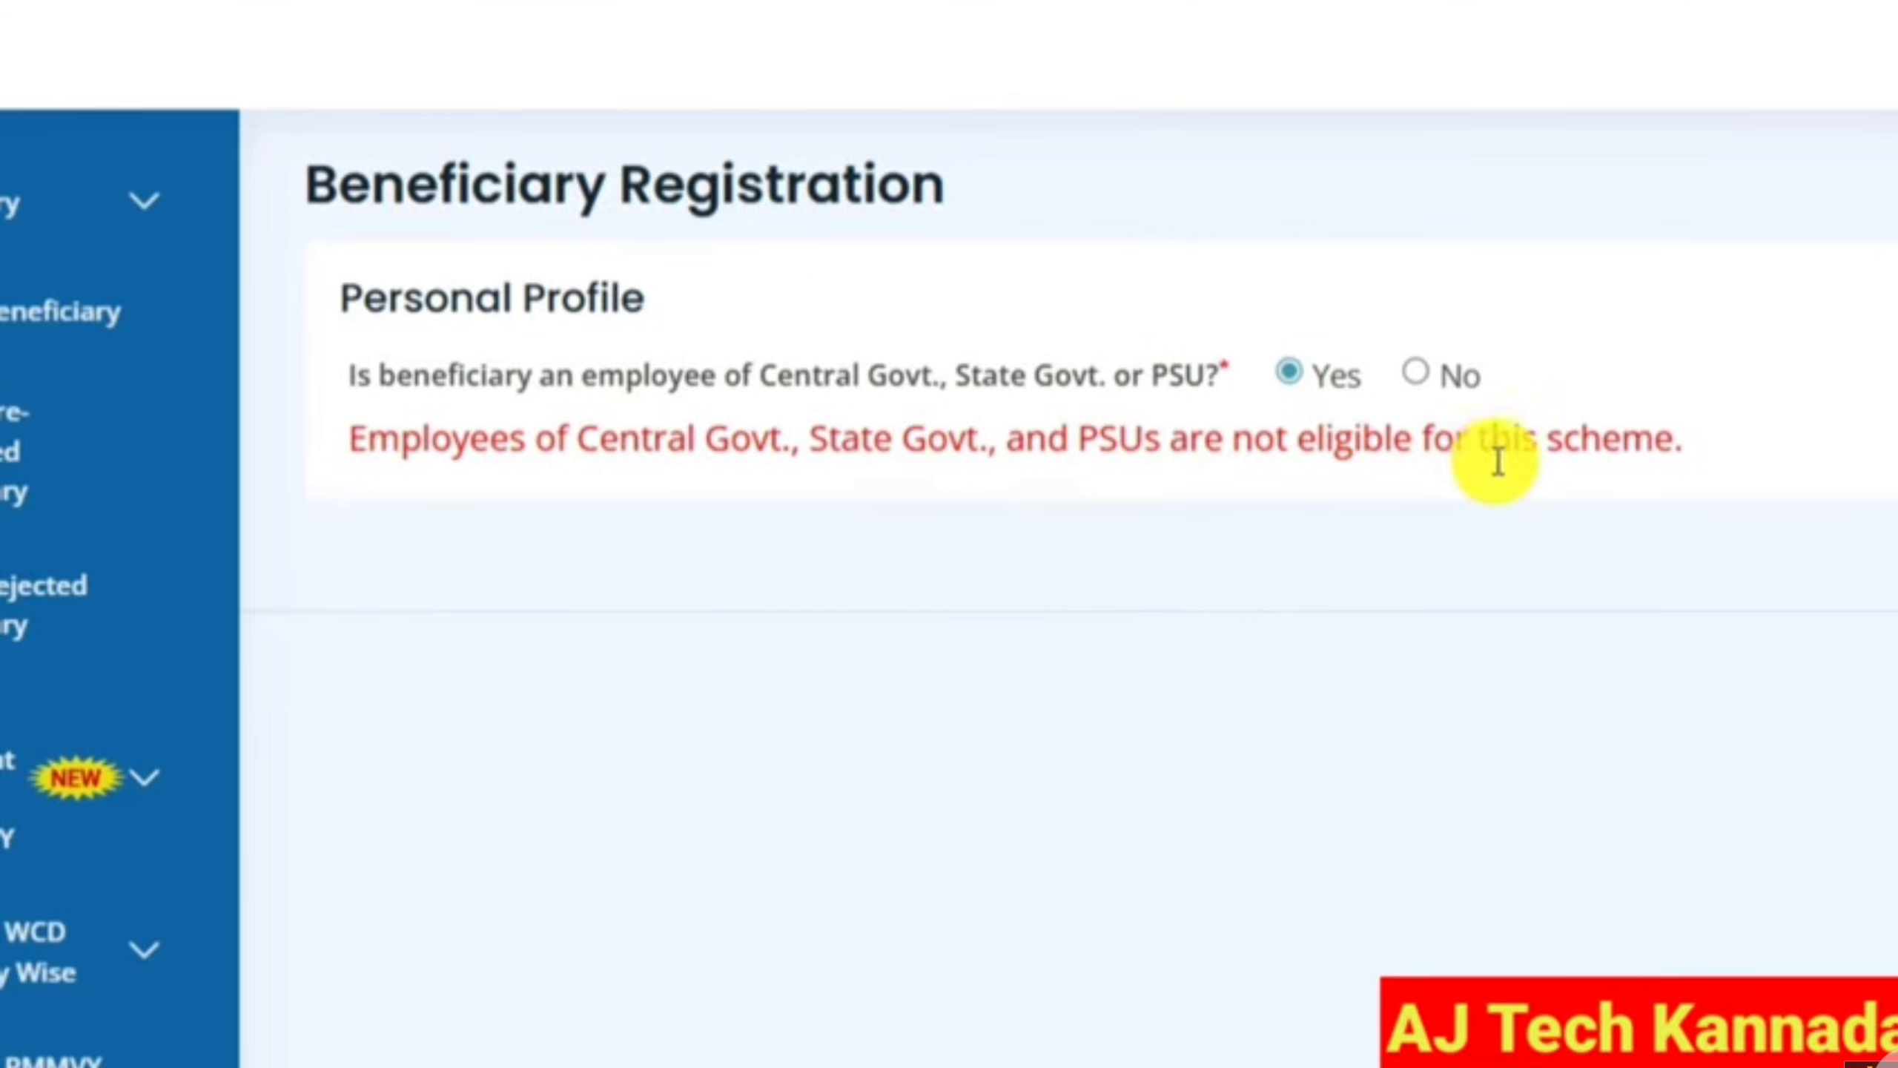
{"action": "left_click", "coordinate": [1414, 373]}
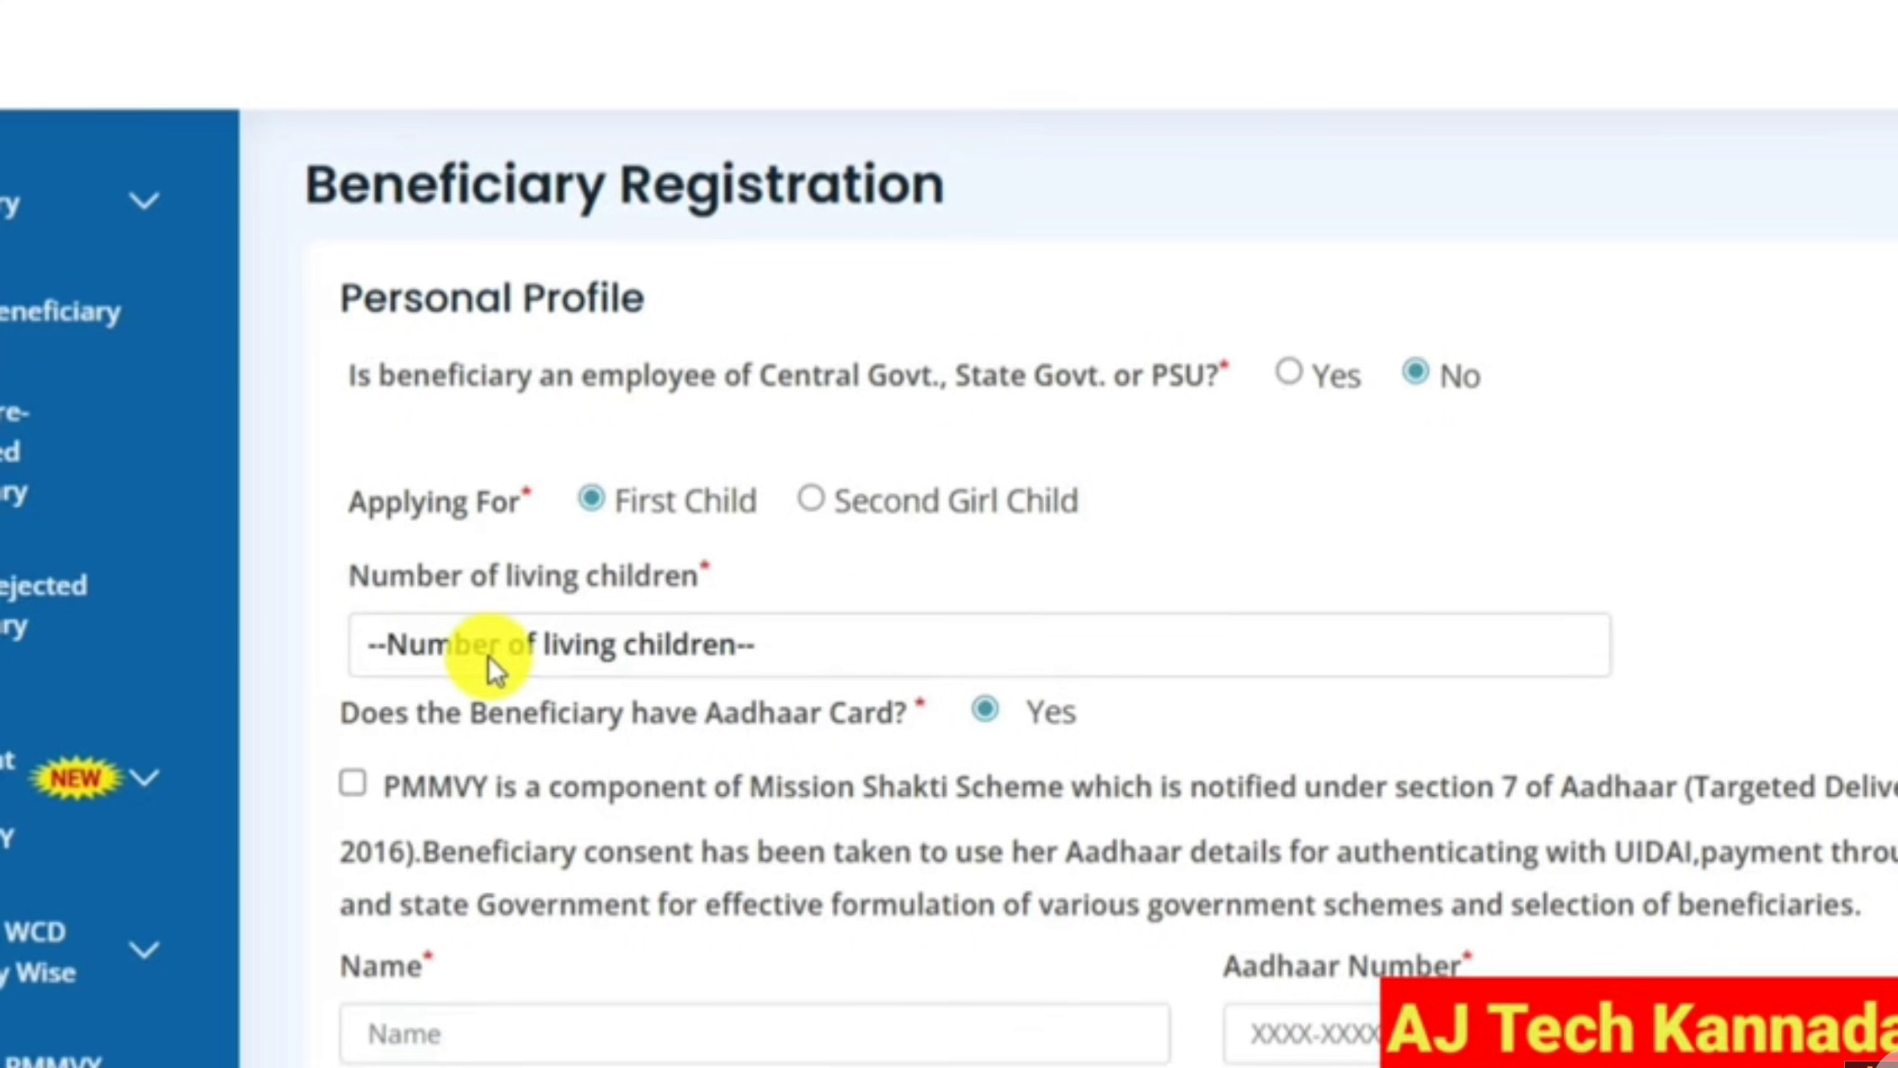
Step: Apply for a Second Girl Child with 2 living children
{"action": "left_click", "coordinate": [562, 655]}
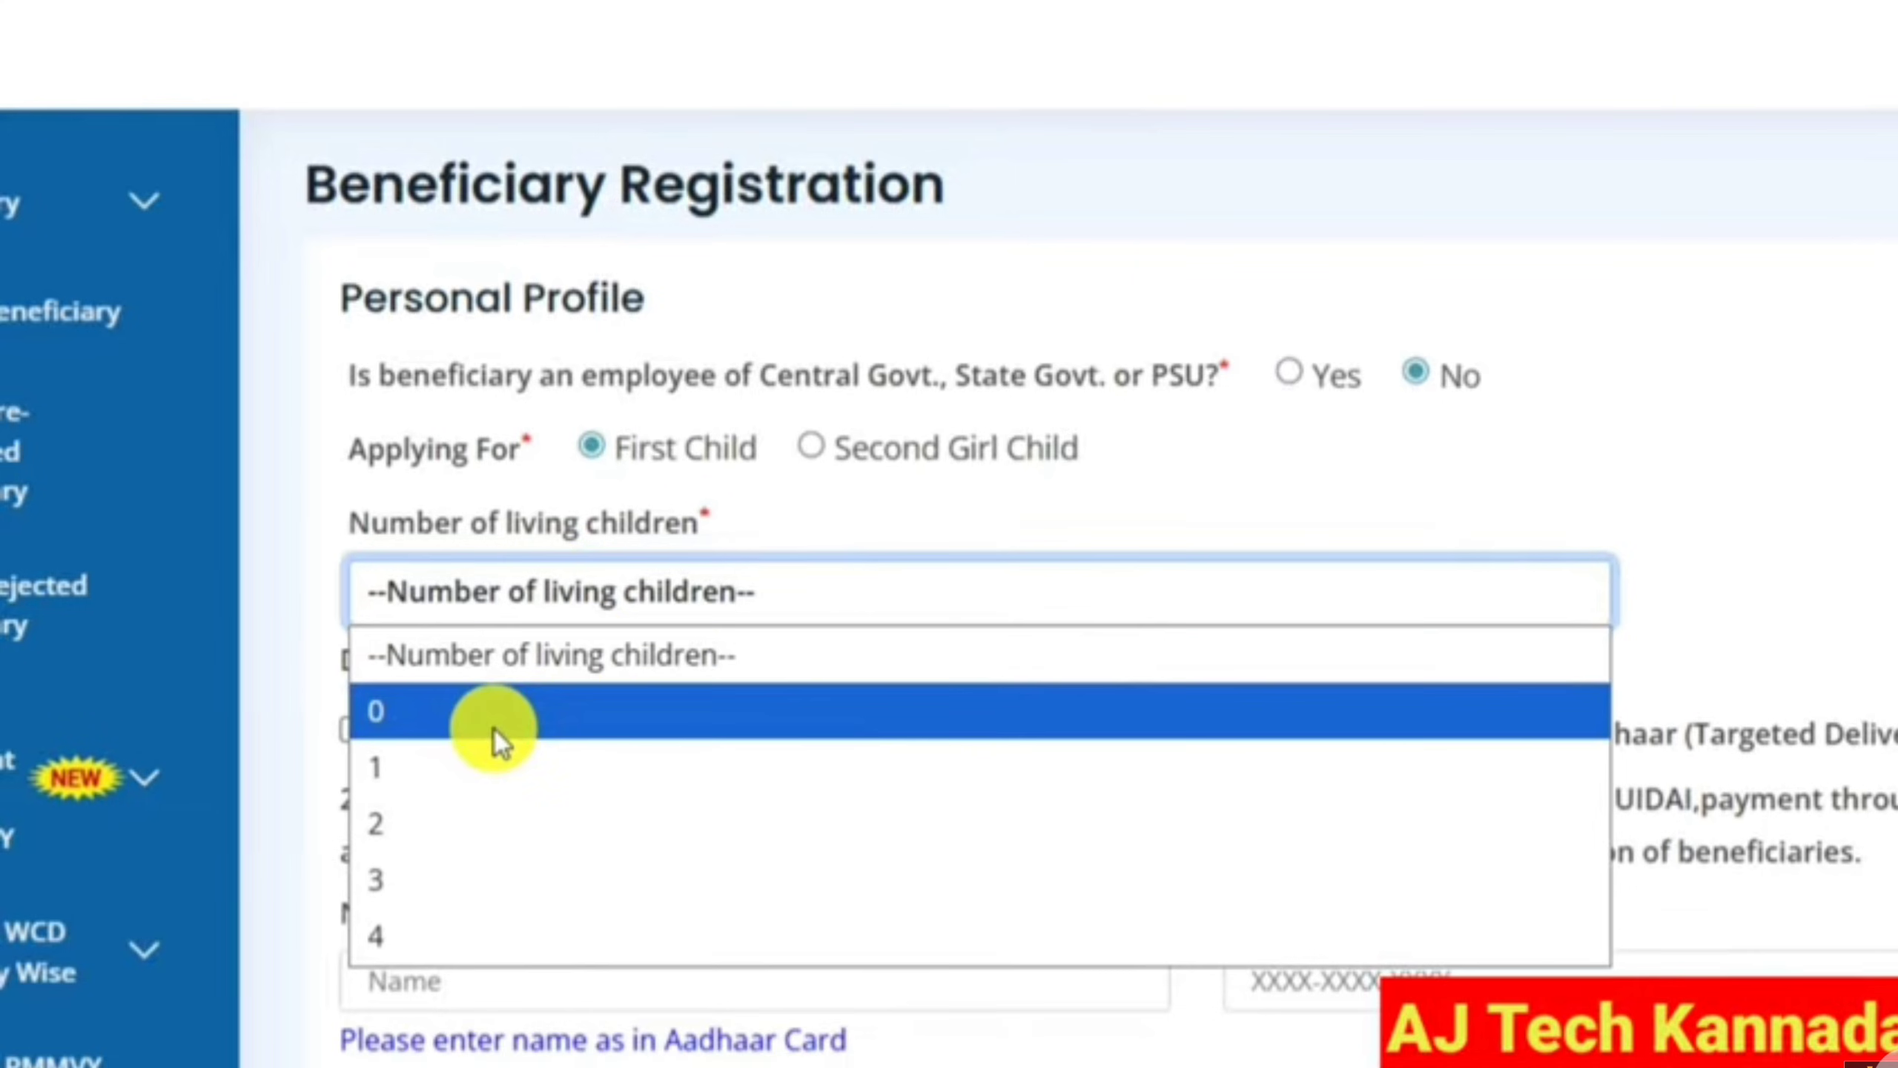
{"action": "left_click", "coordinate": [458, 768]}
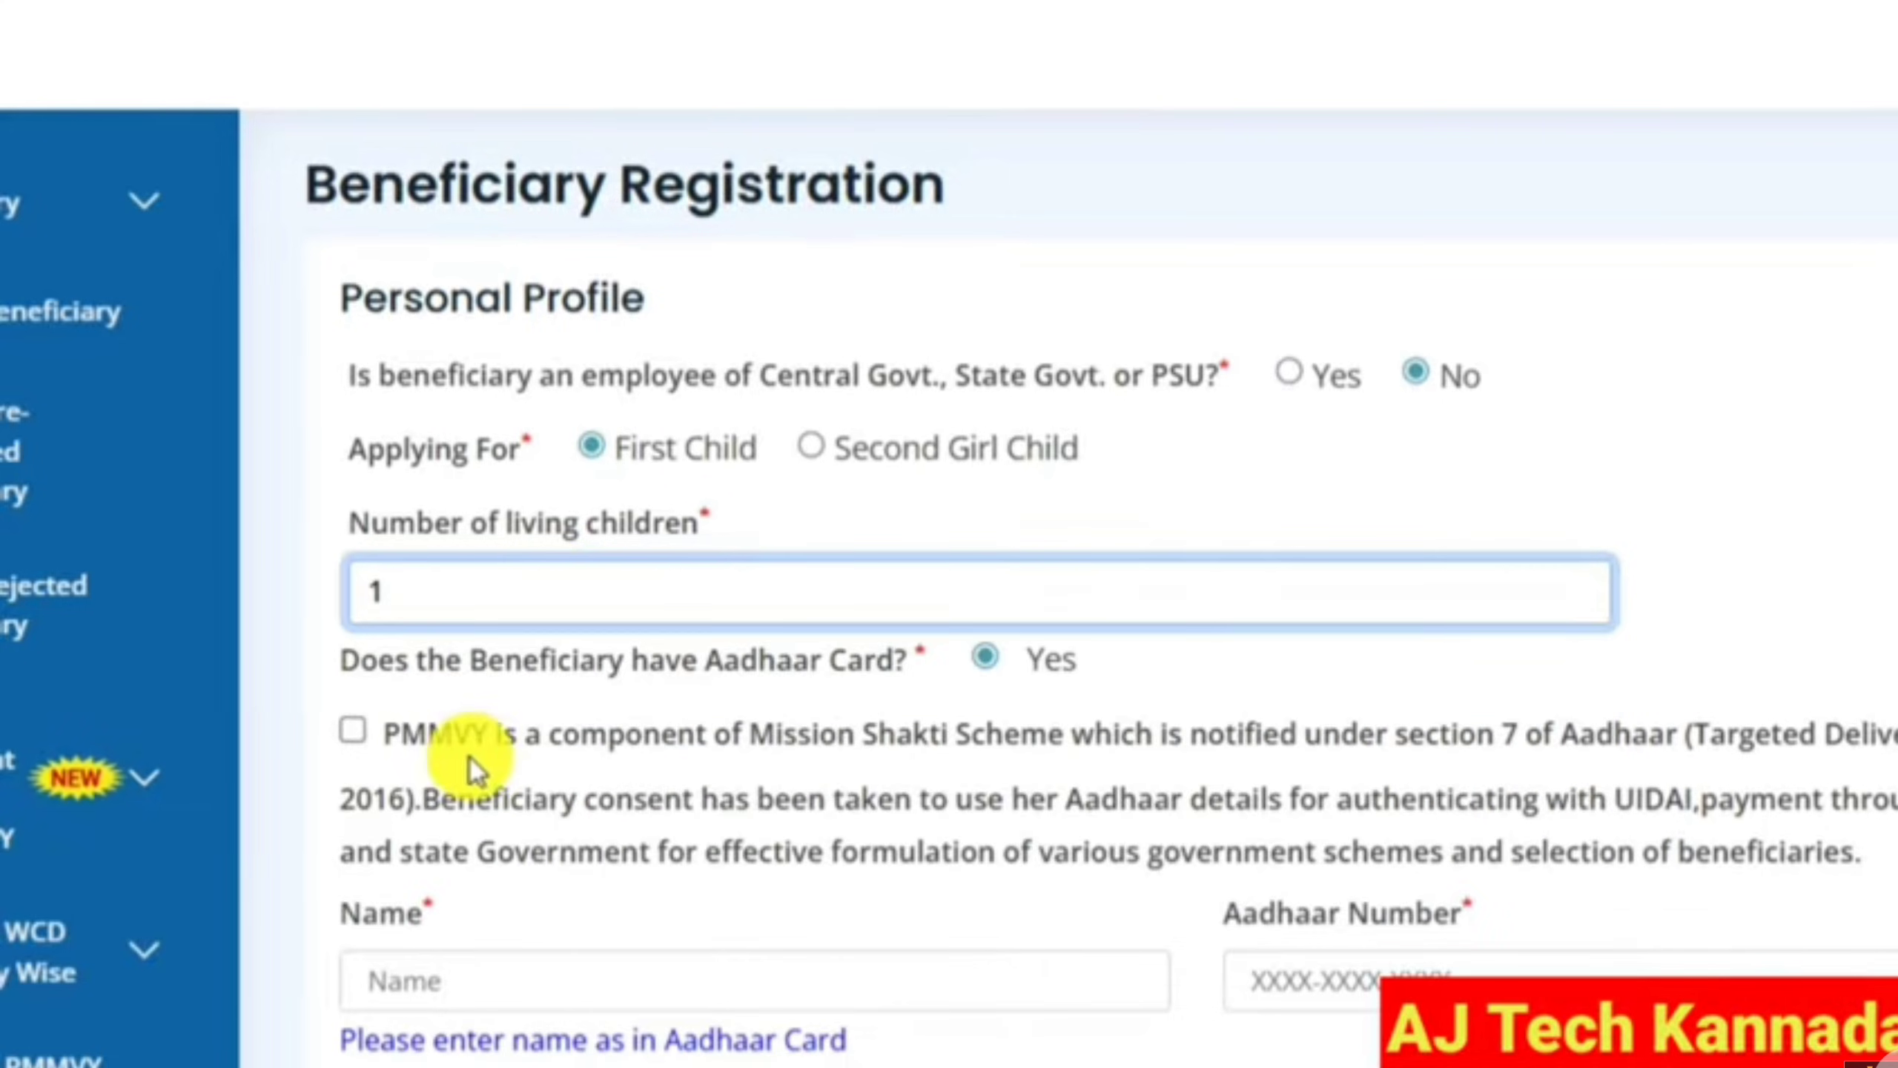
{"action": "left_click", "coordinate": [811, 447]}
{"action": "left_click", "coordinate": [668, 589]}
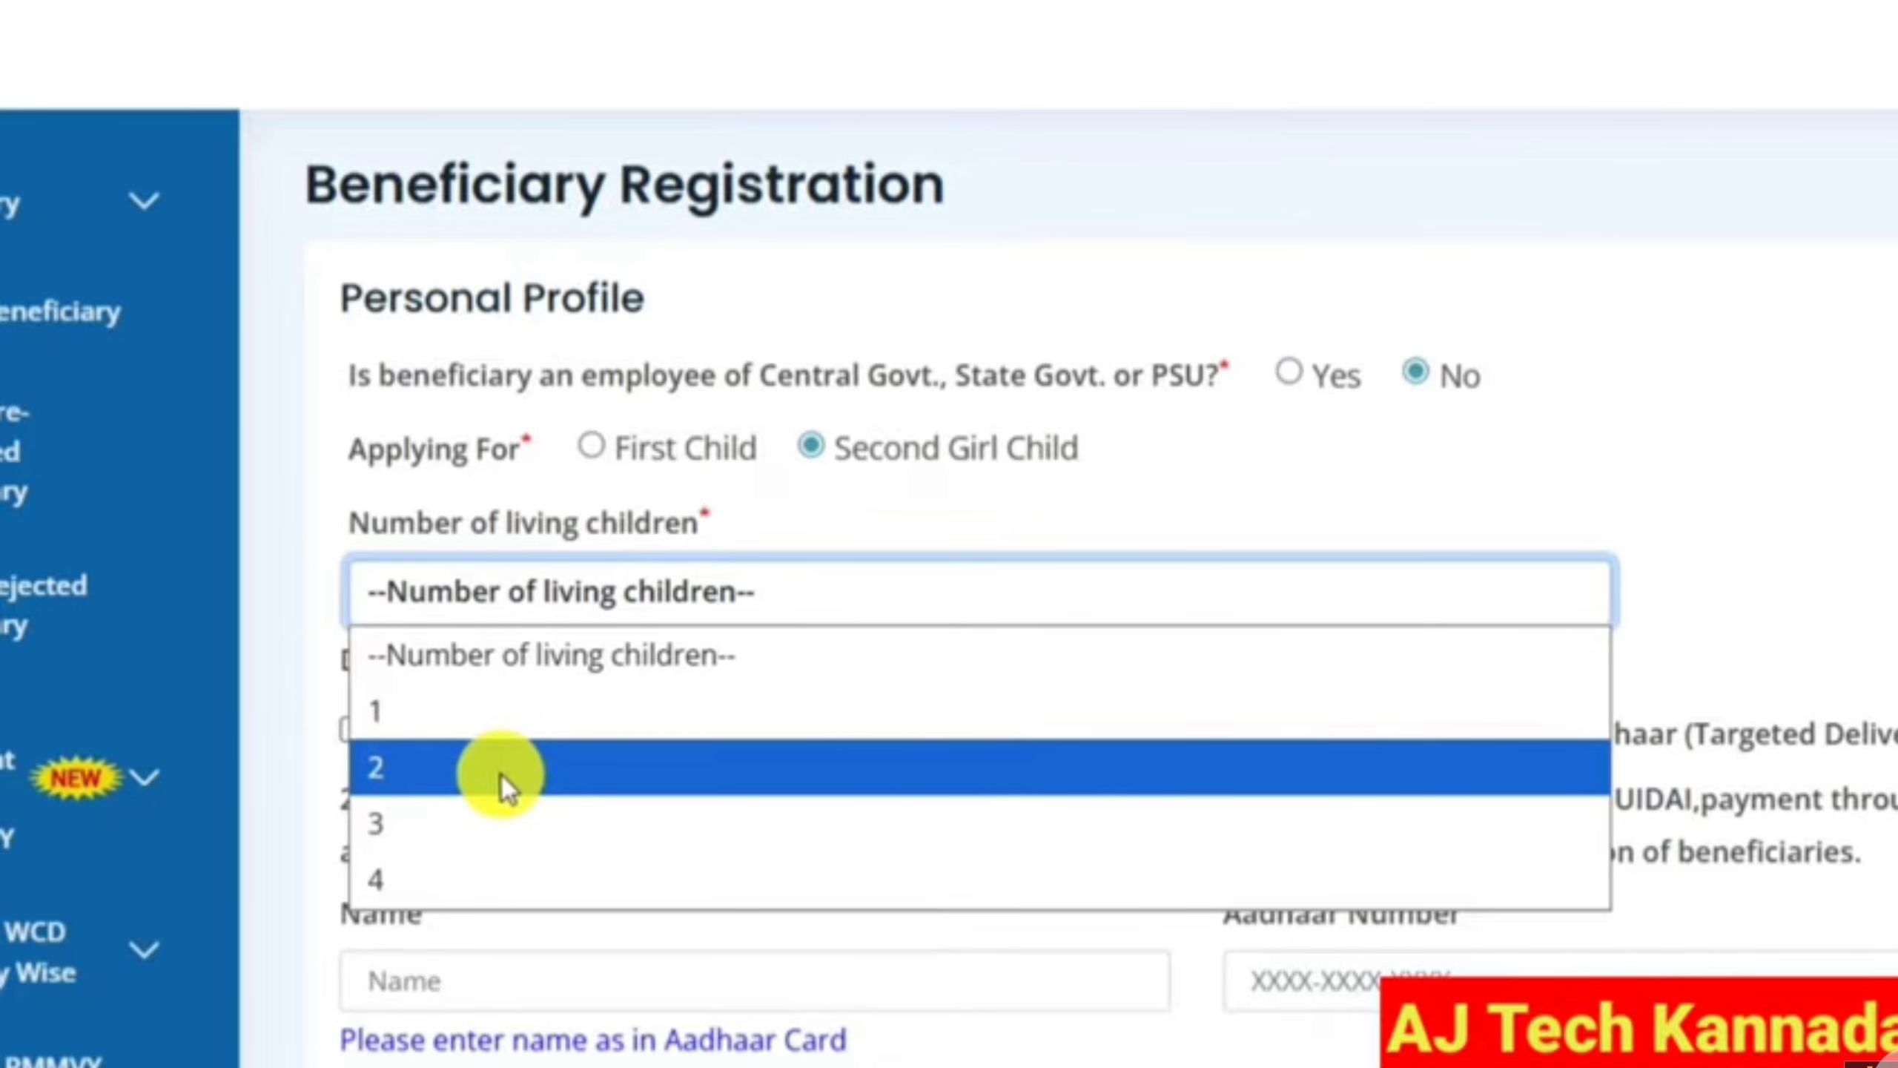
{"action": "left_click", "coordinate": [492, 767]}
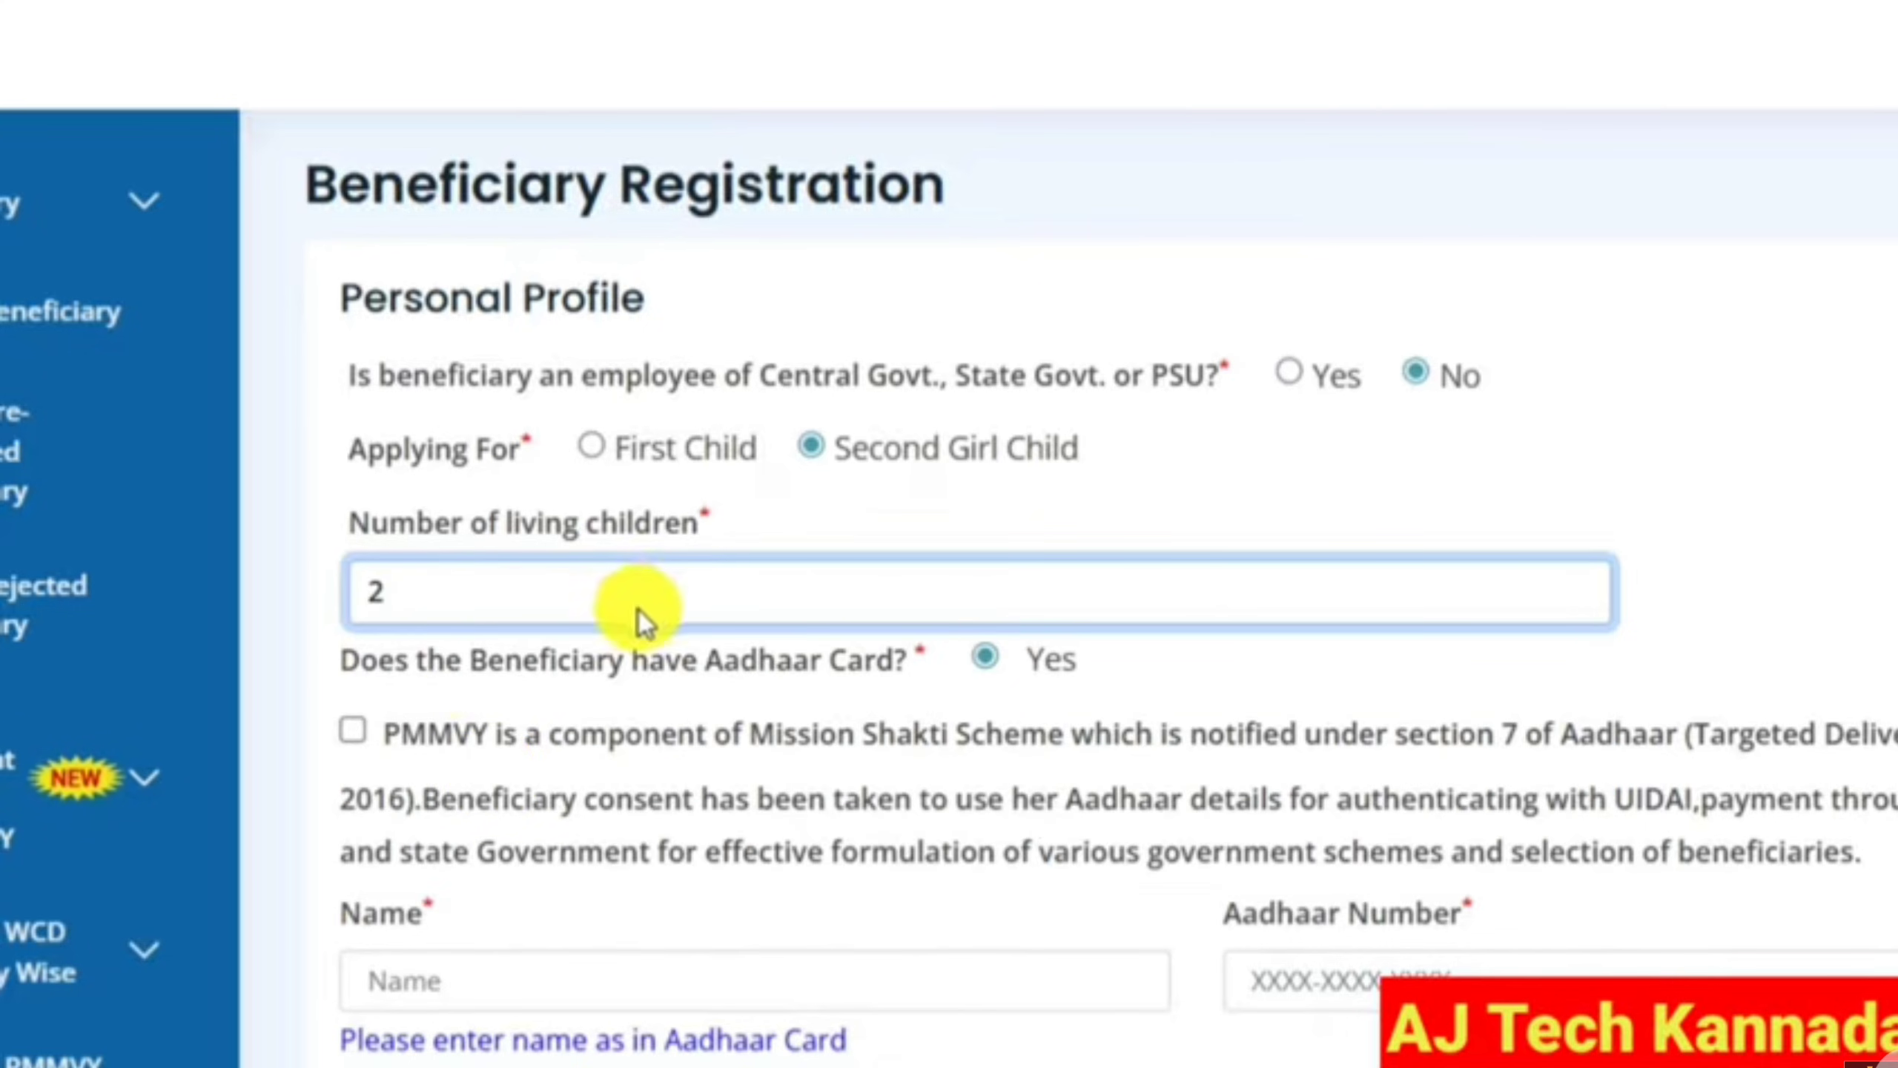
Step: Review the Aadhaar question and the consent wording on payment and Aadhaar authentication
{"action": "left_click_drag", "start_coordinate": [396, 661], "coordinate": [984, 674]}
{"action": "left_click", "coordinate": [1157, 677]}
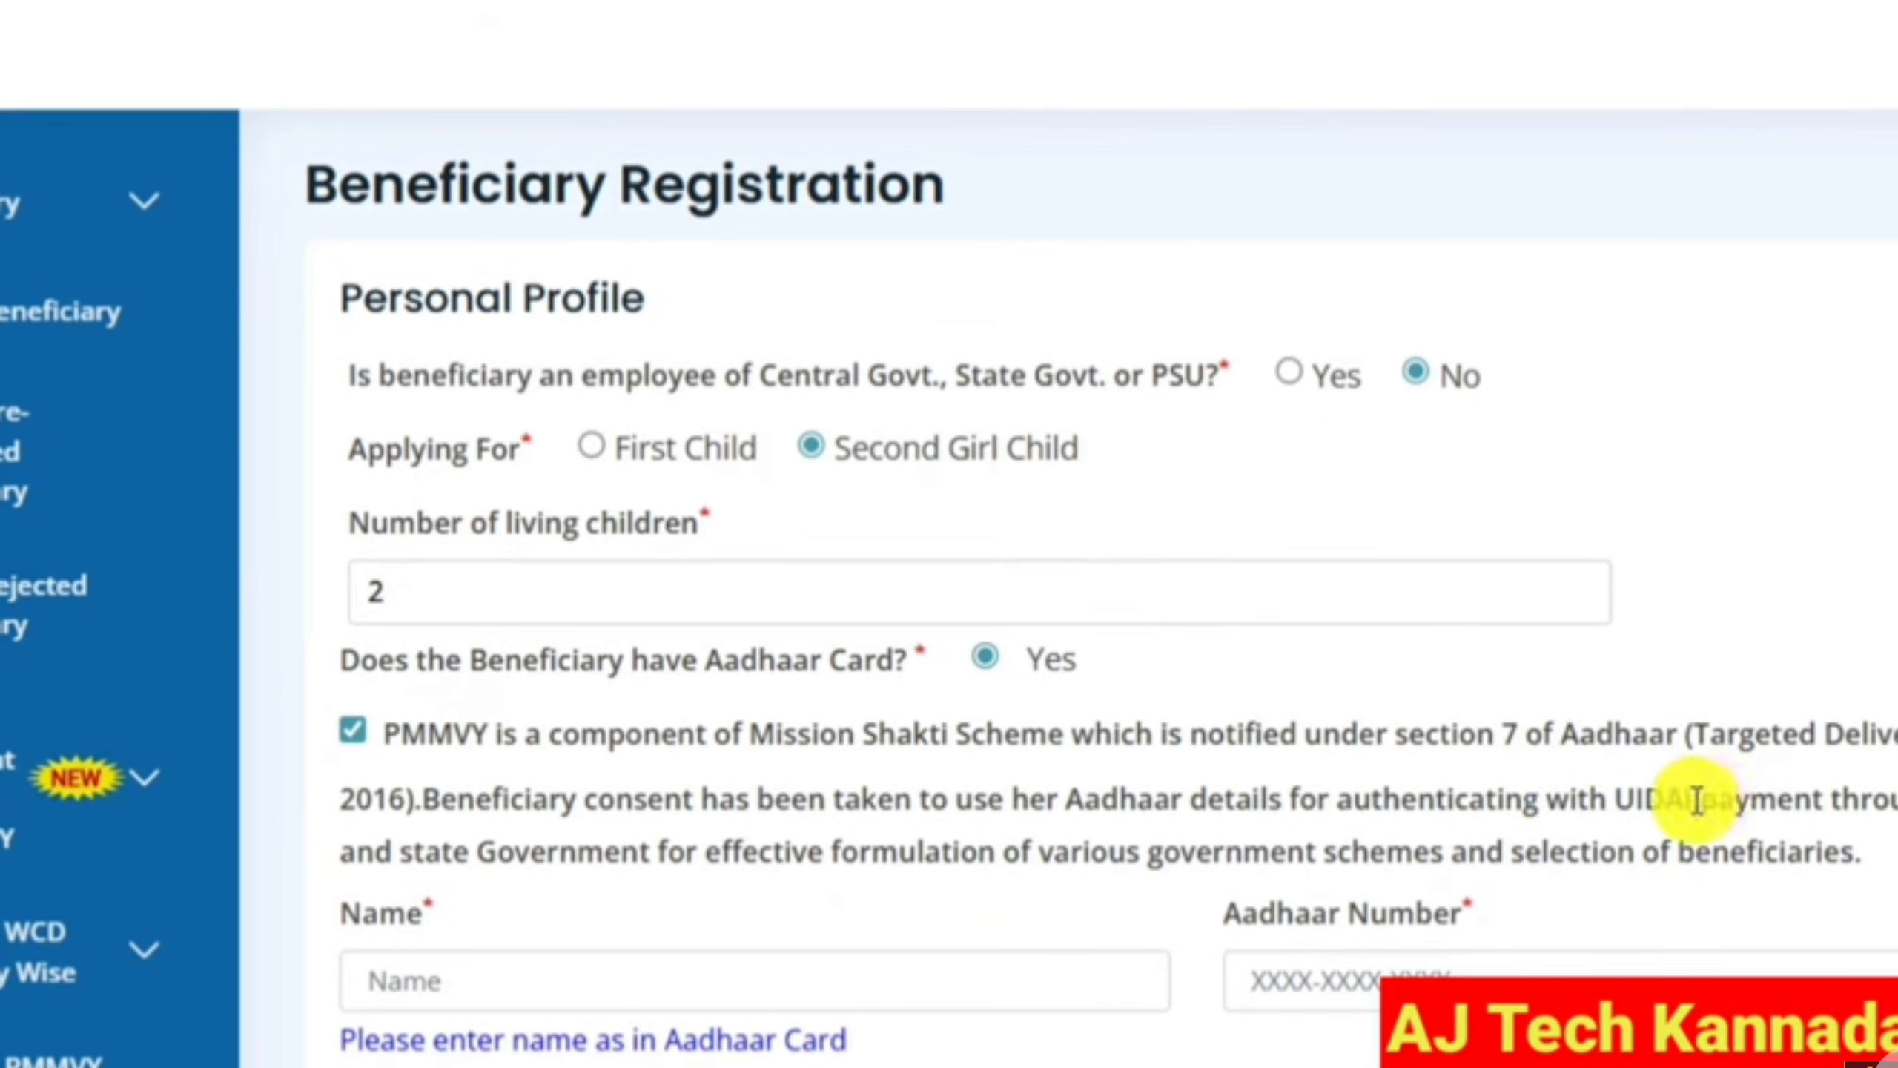
{"action": "left_click_drag", "start_coordinate": [1694, 800], "coordinate": [1897, 800]}
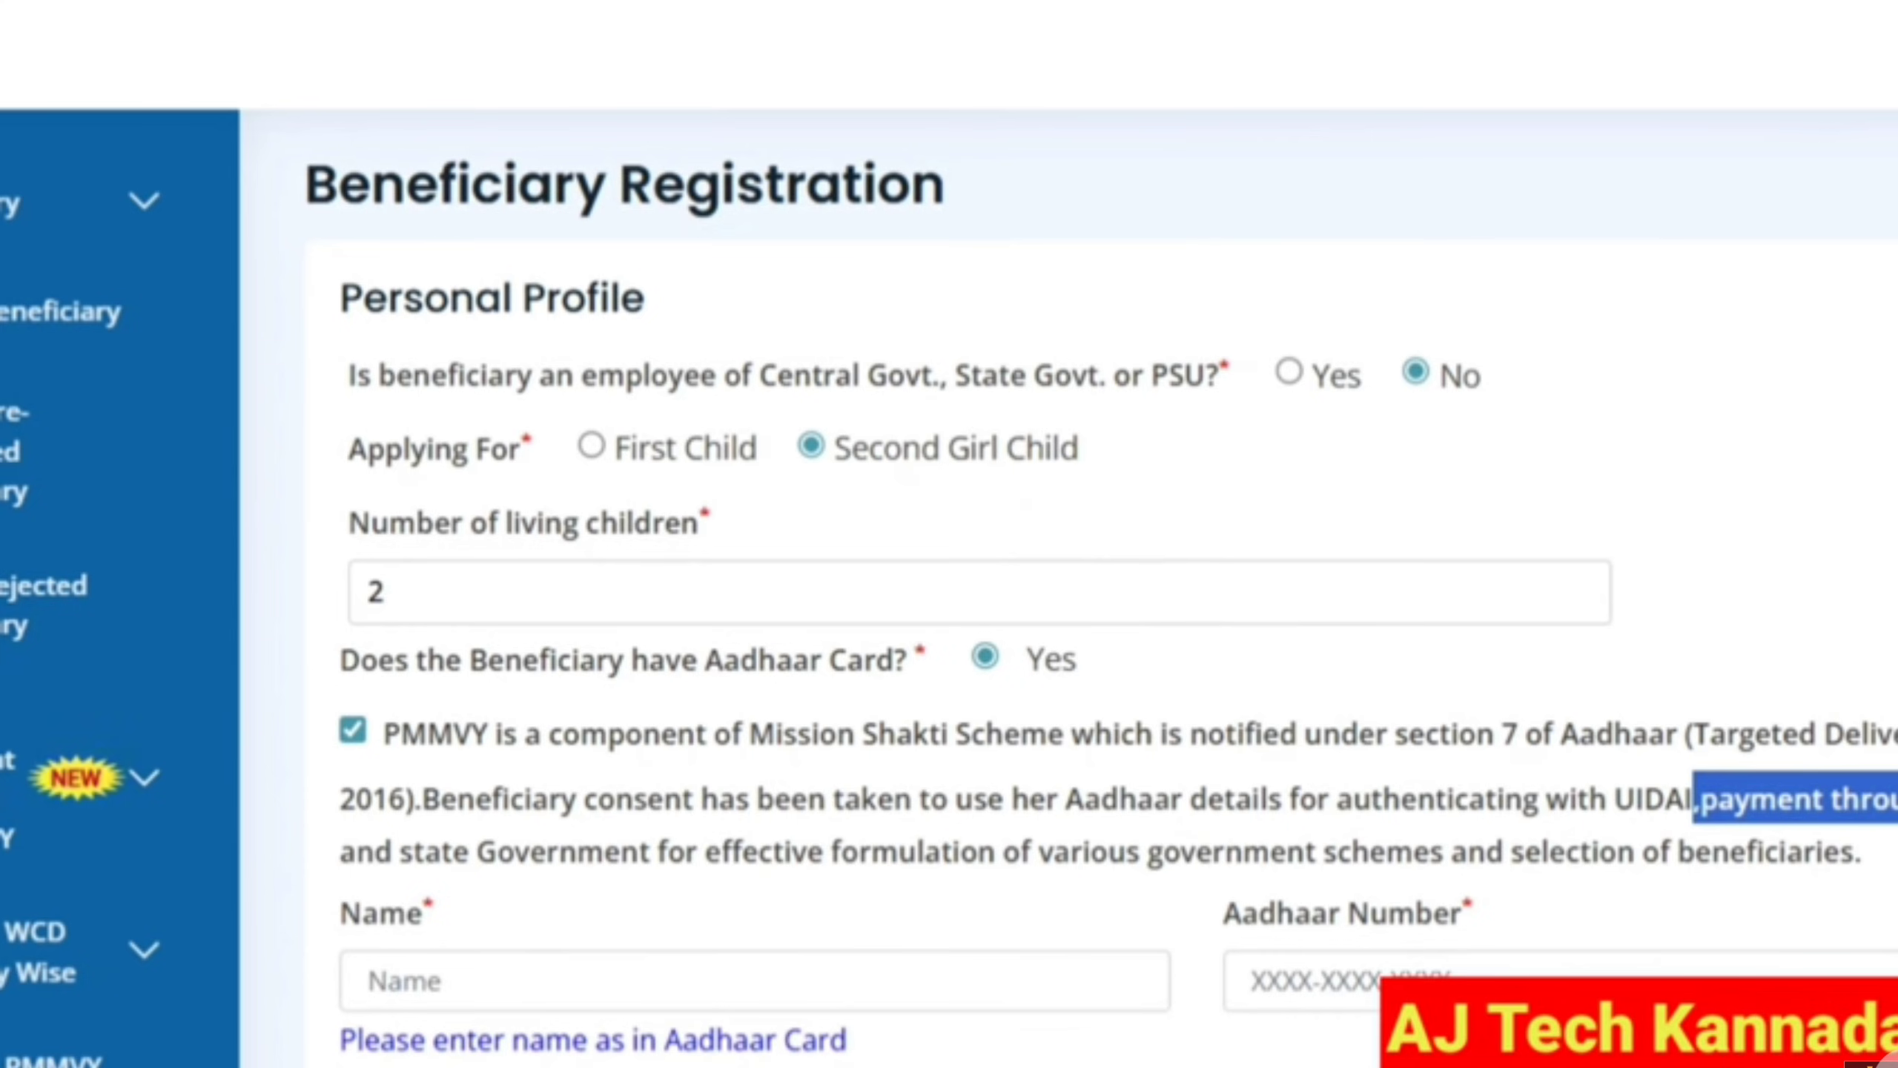
{"action": "left_click_drag", "start_coordinate": [1046, 799], "coordinate": [1717, 804]}
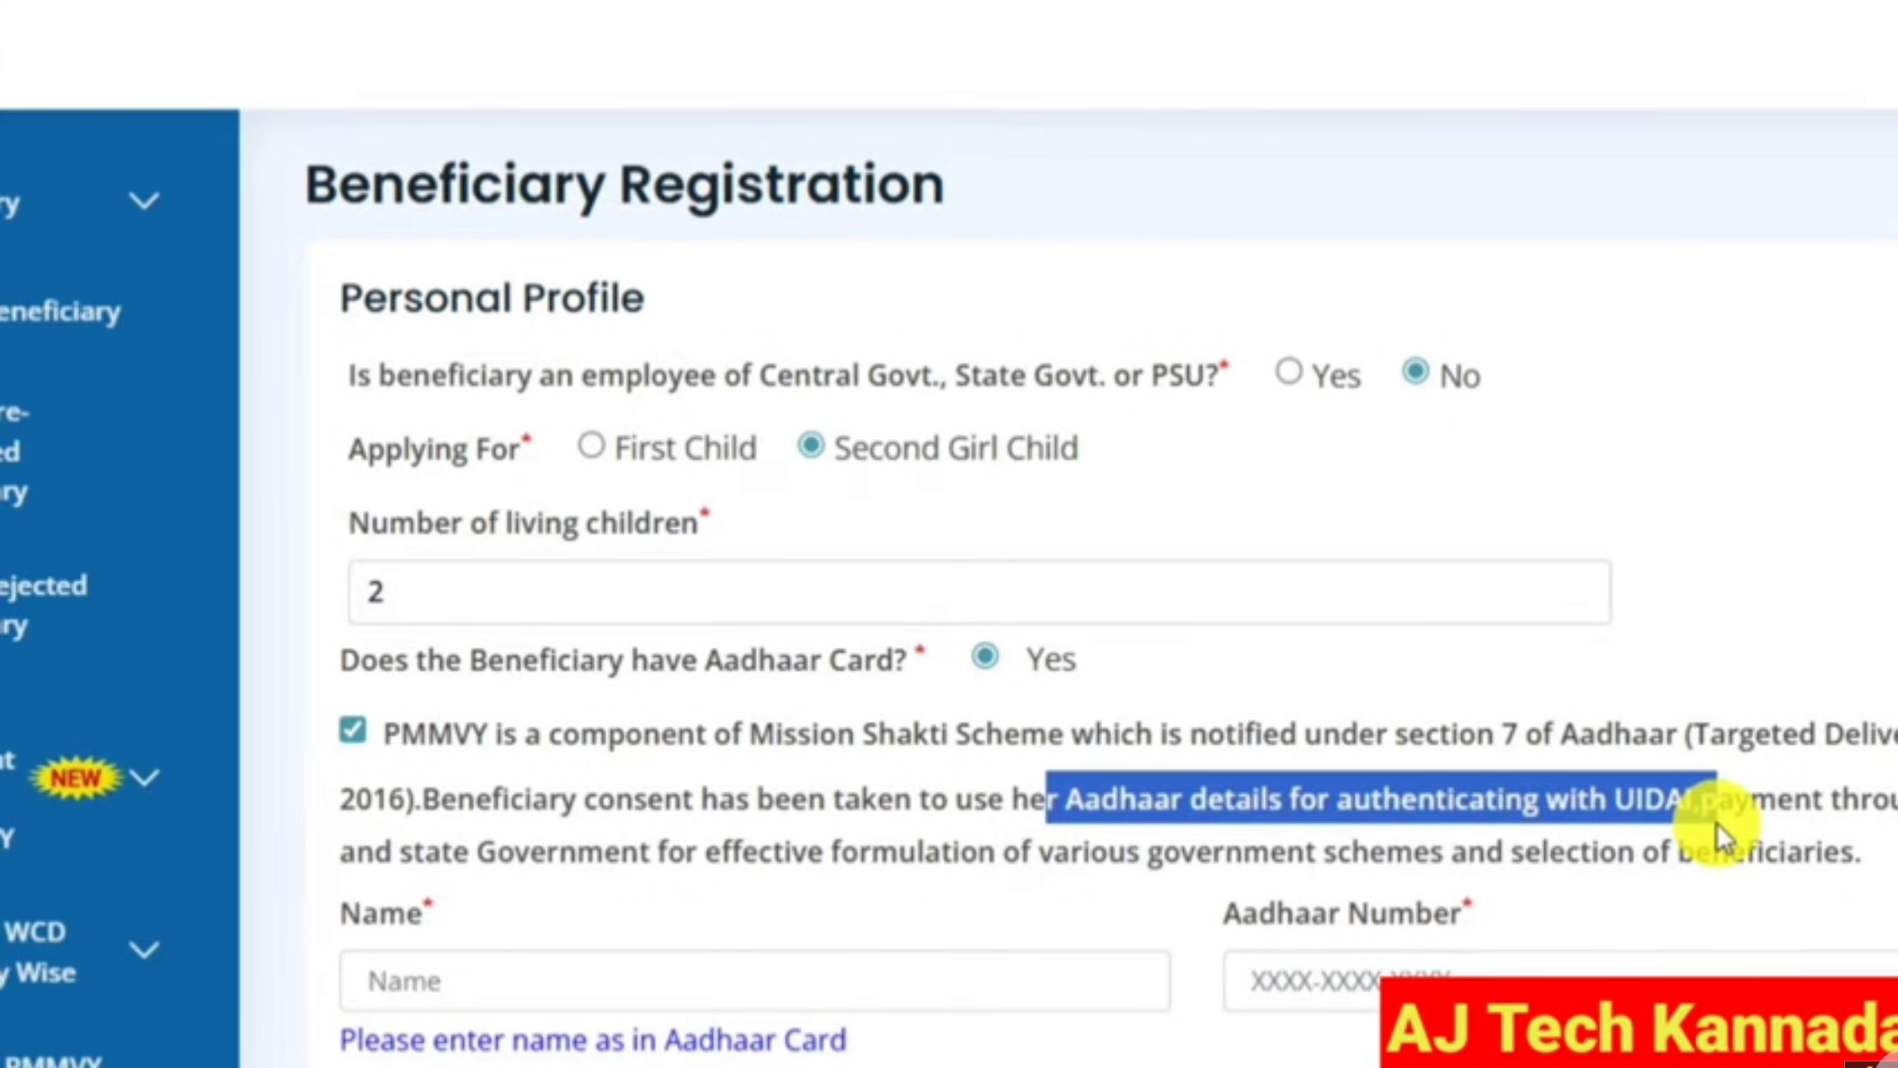
Step: Scroll down and go over the name, Aadhaar Number, Category and mobile number fields
{"action": "left_click", "coordinate": [640, 800]}
{"action": "scroll", "coordinate": [1643, 623], "scroll_direction": "down", "scroll_amount": 6}
{"action": "scroll", "coordinate": [1682, 568], "scroll_direction": "down", "scroll_amount": 4}
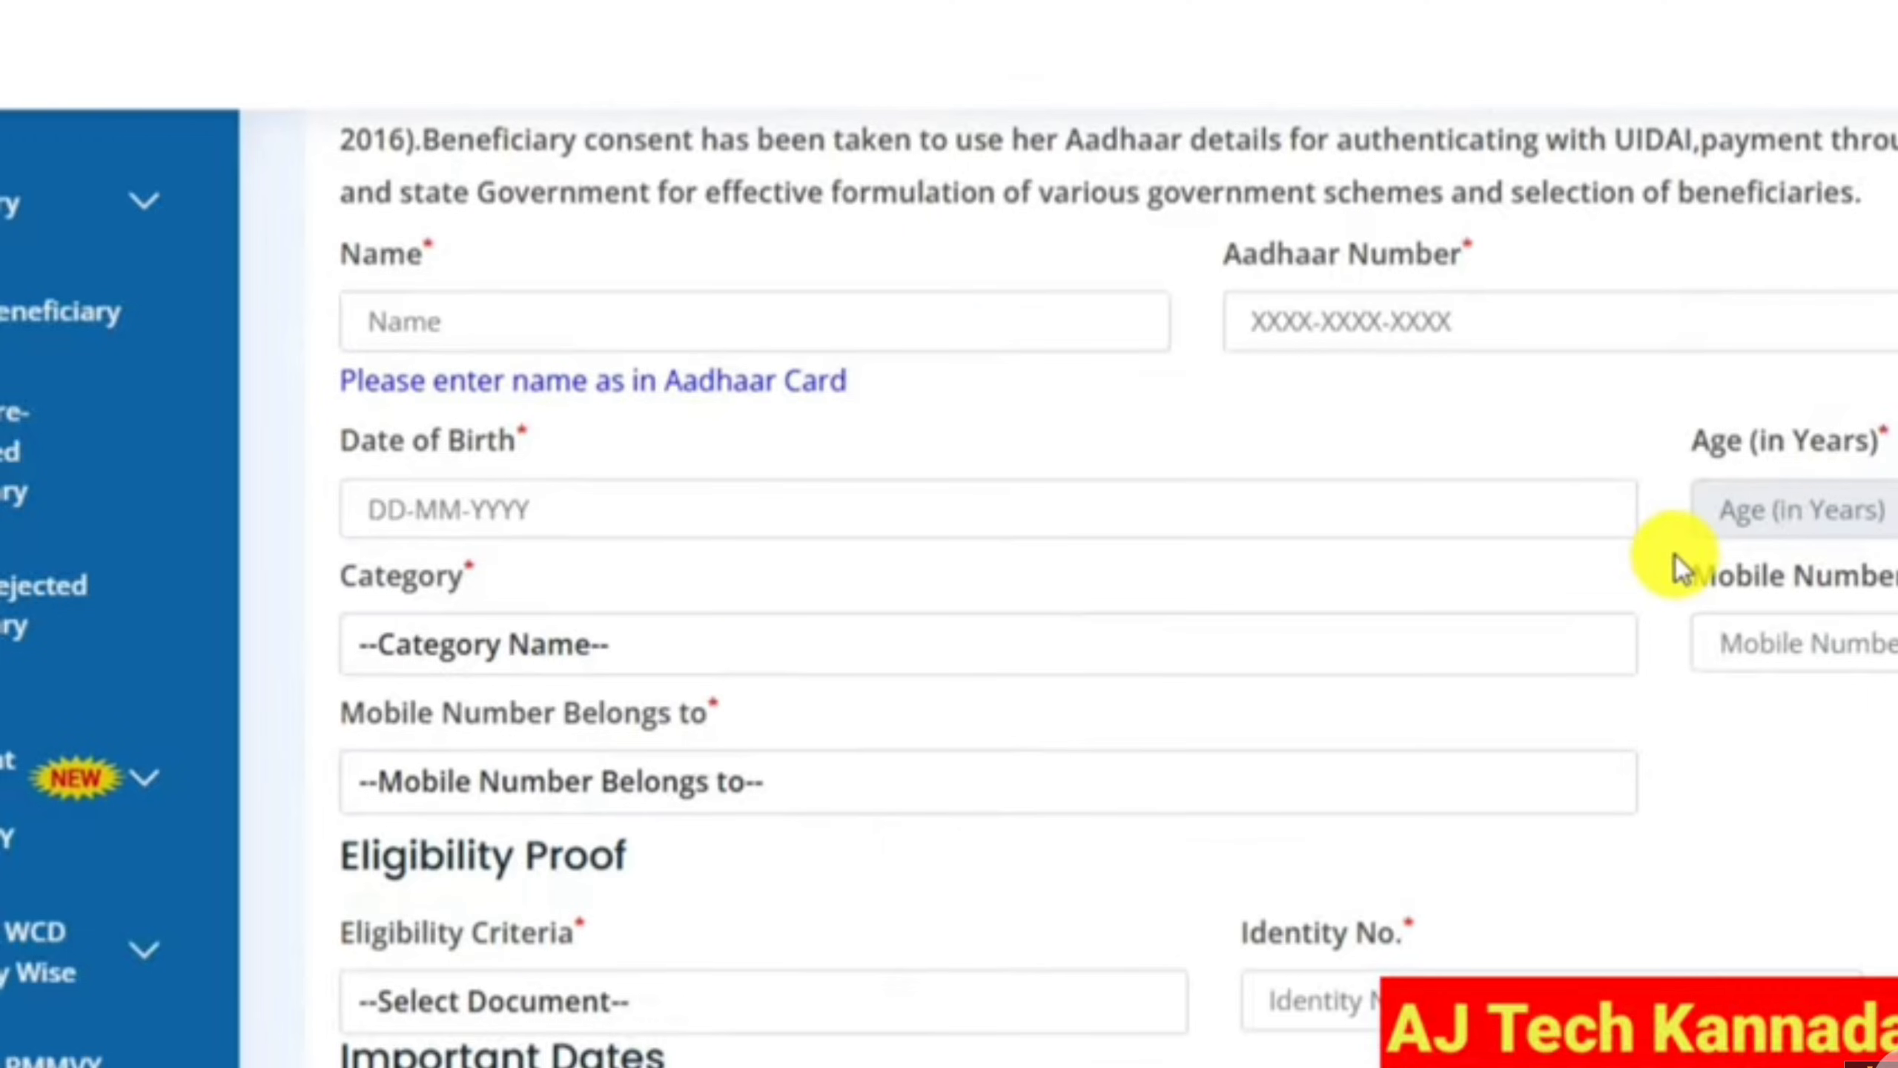
{"action": "left_click", "coordinate": [430, 327]}
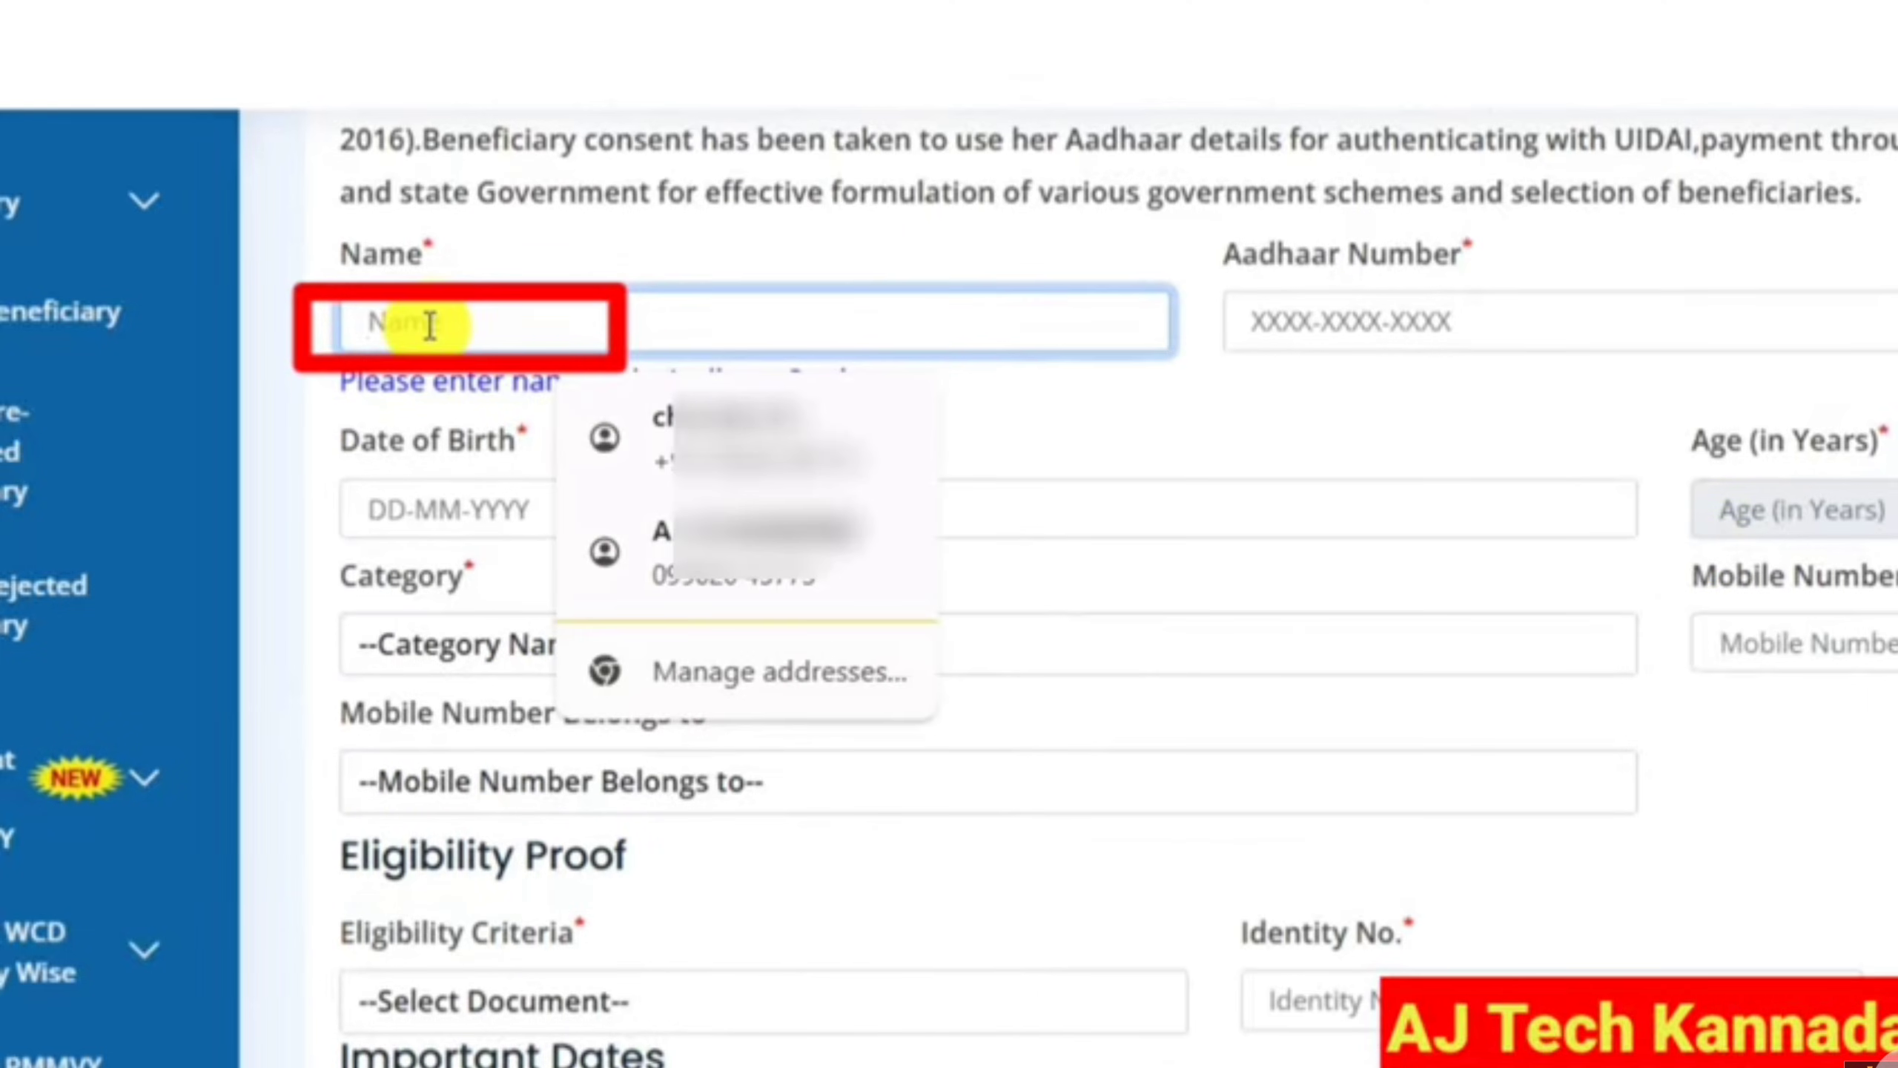
{"action": "left_click", "coordinate": [1307, 309]}
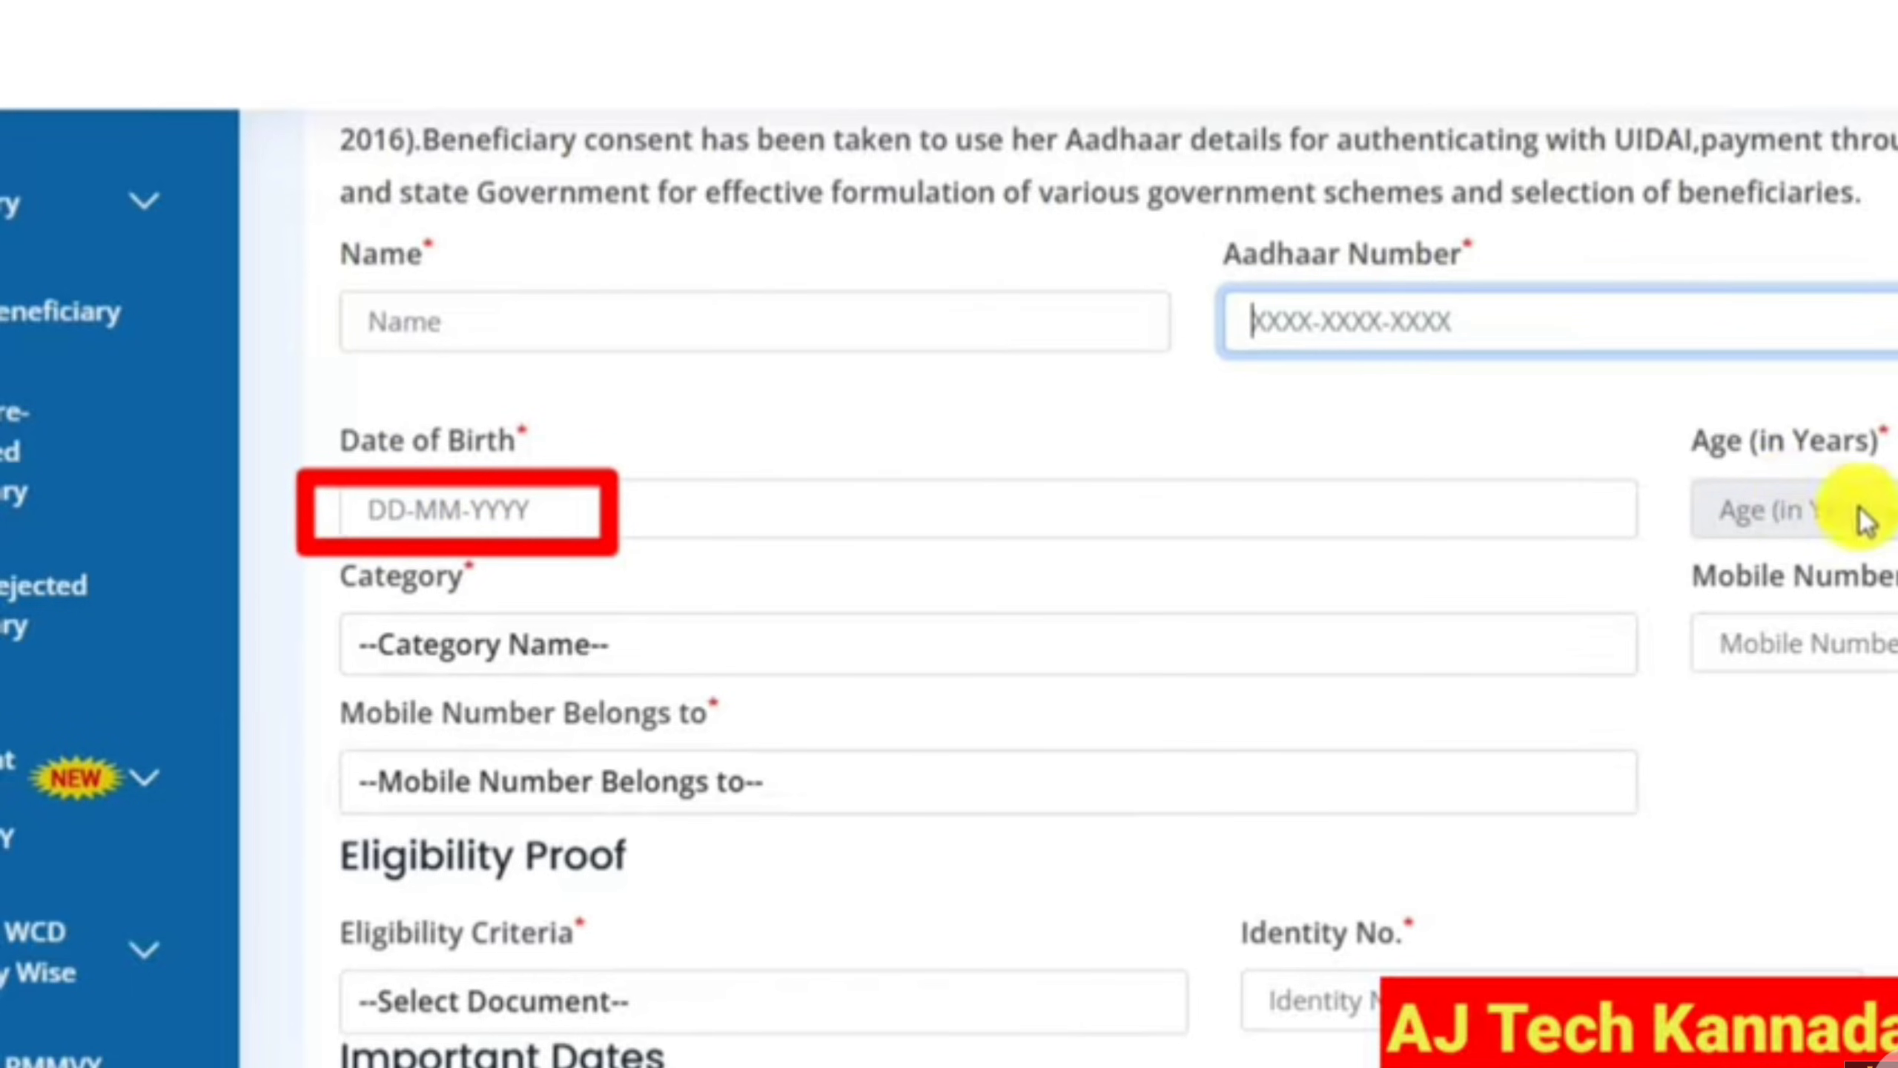
{"action": "left_click", "coordinate": [554, 636]}
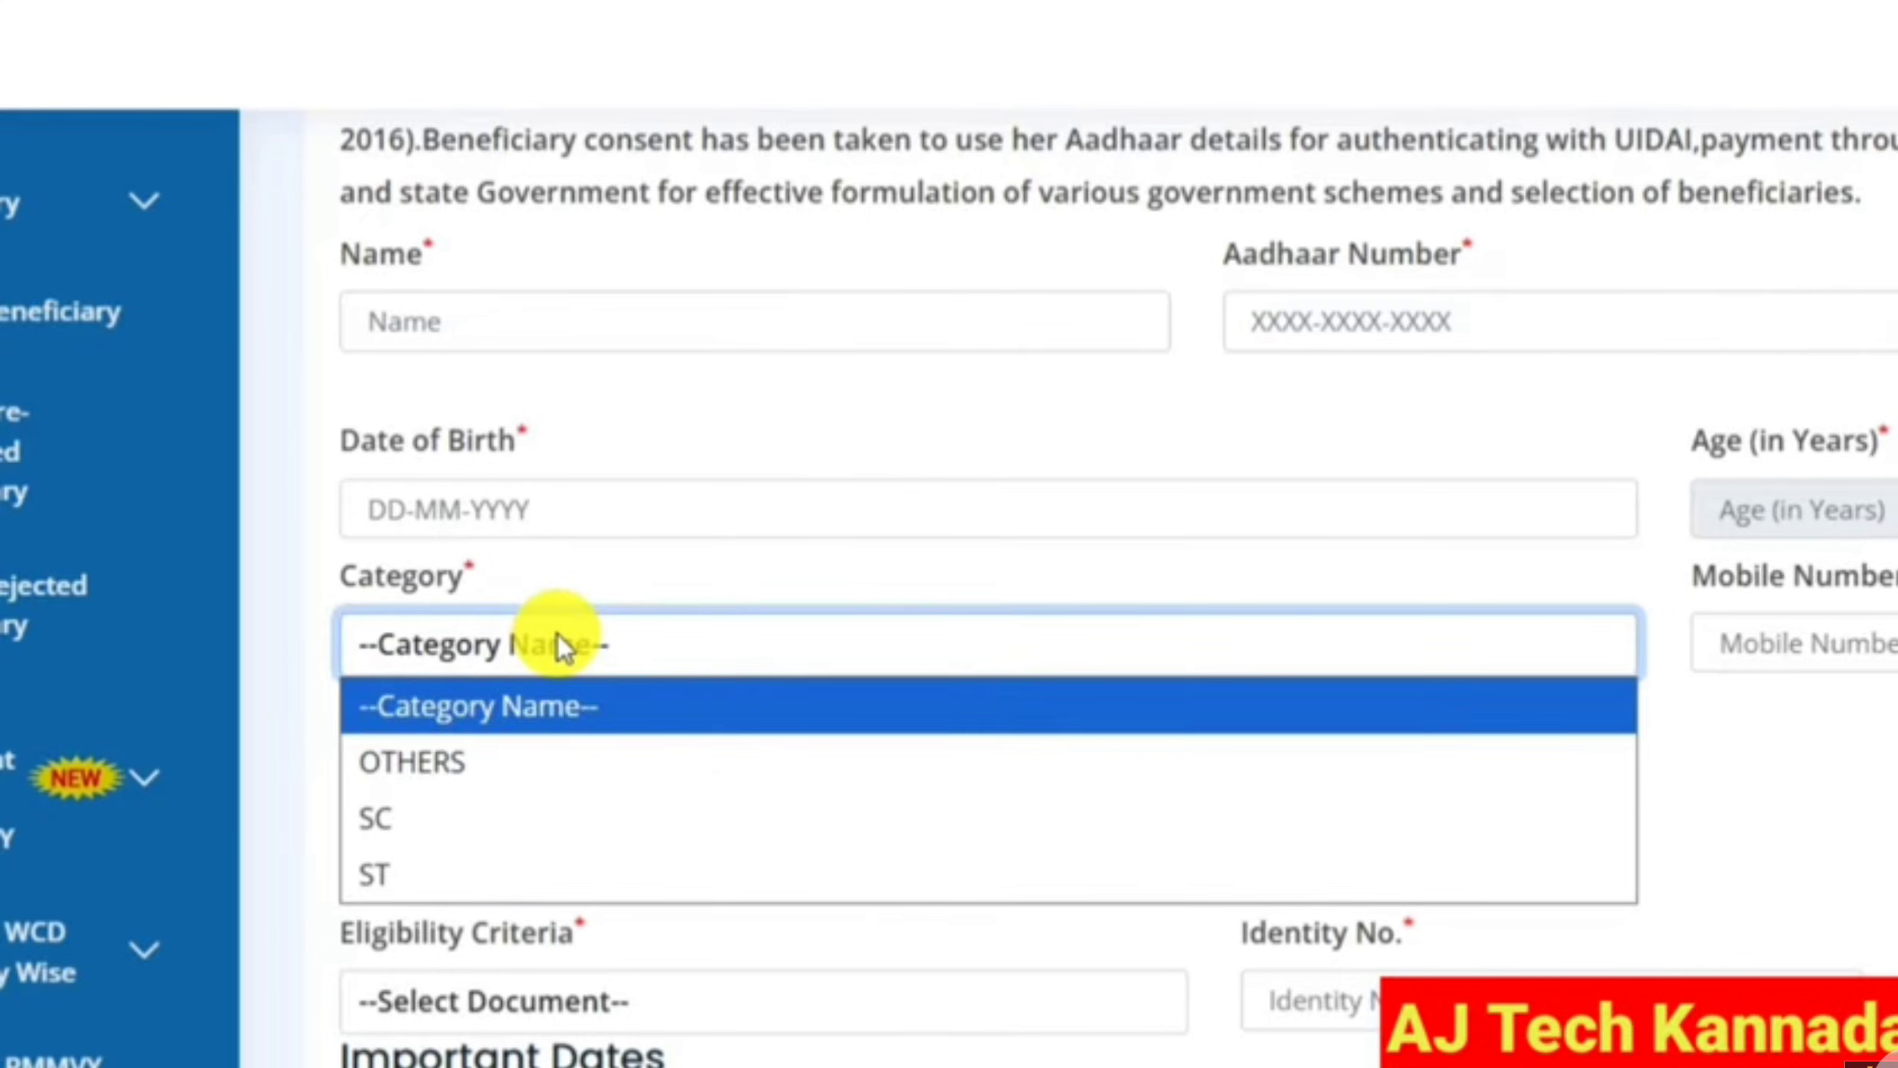
{"action": "left_click", "coordinate": [731, 577]}
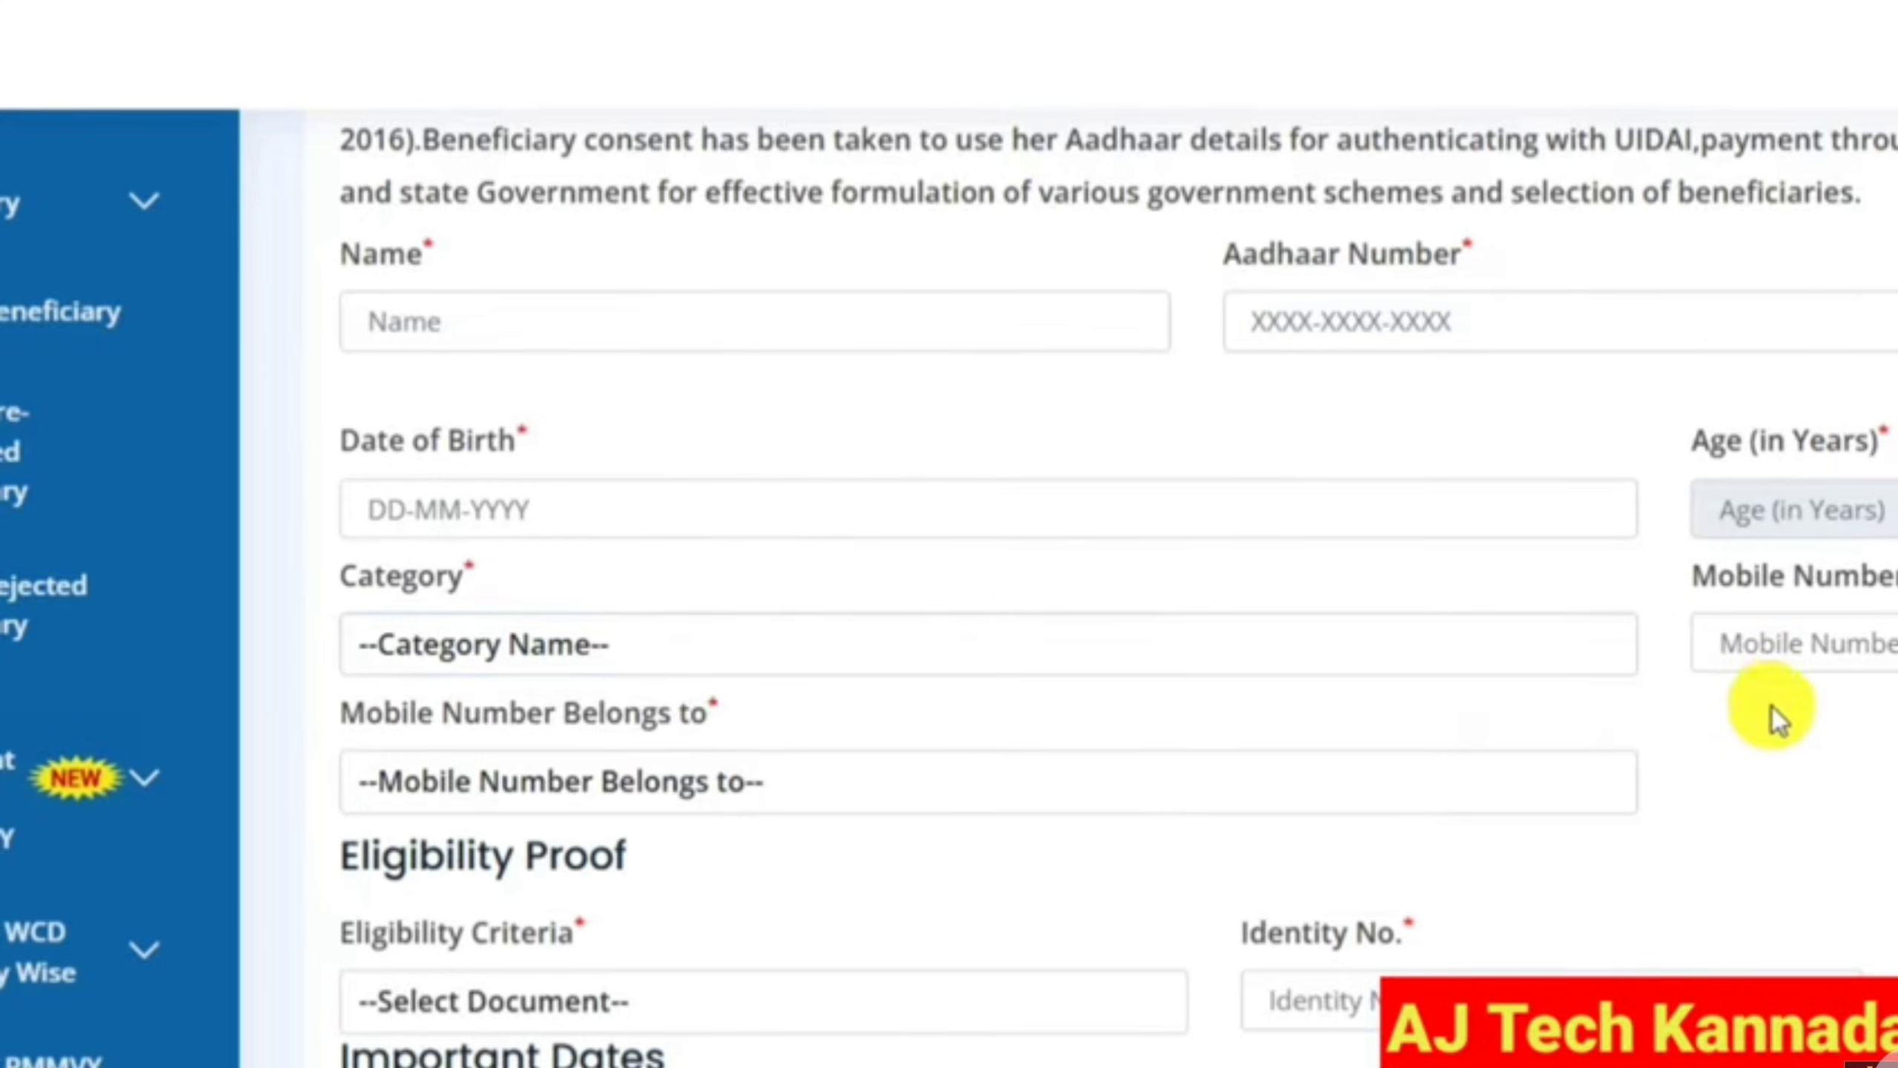
{"action": "left_click", "coordinate": [1740, 652]}
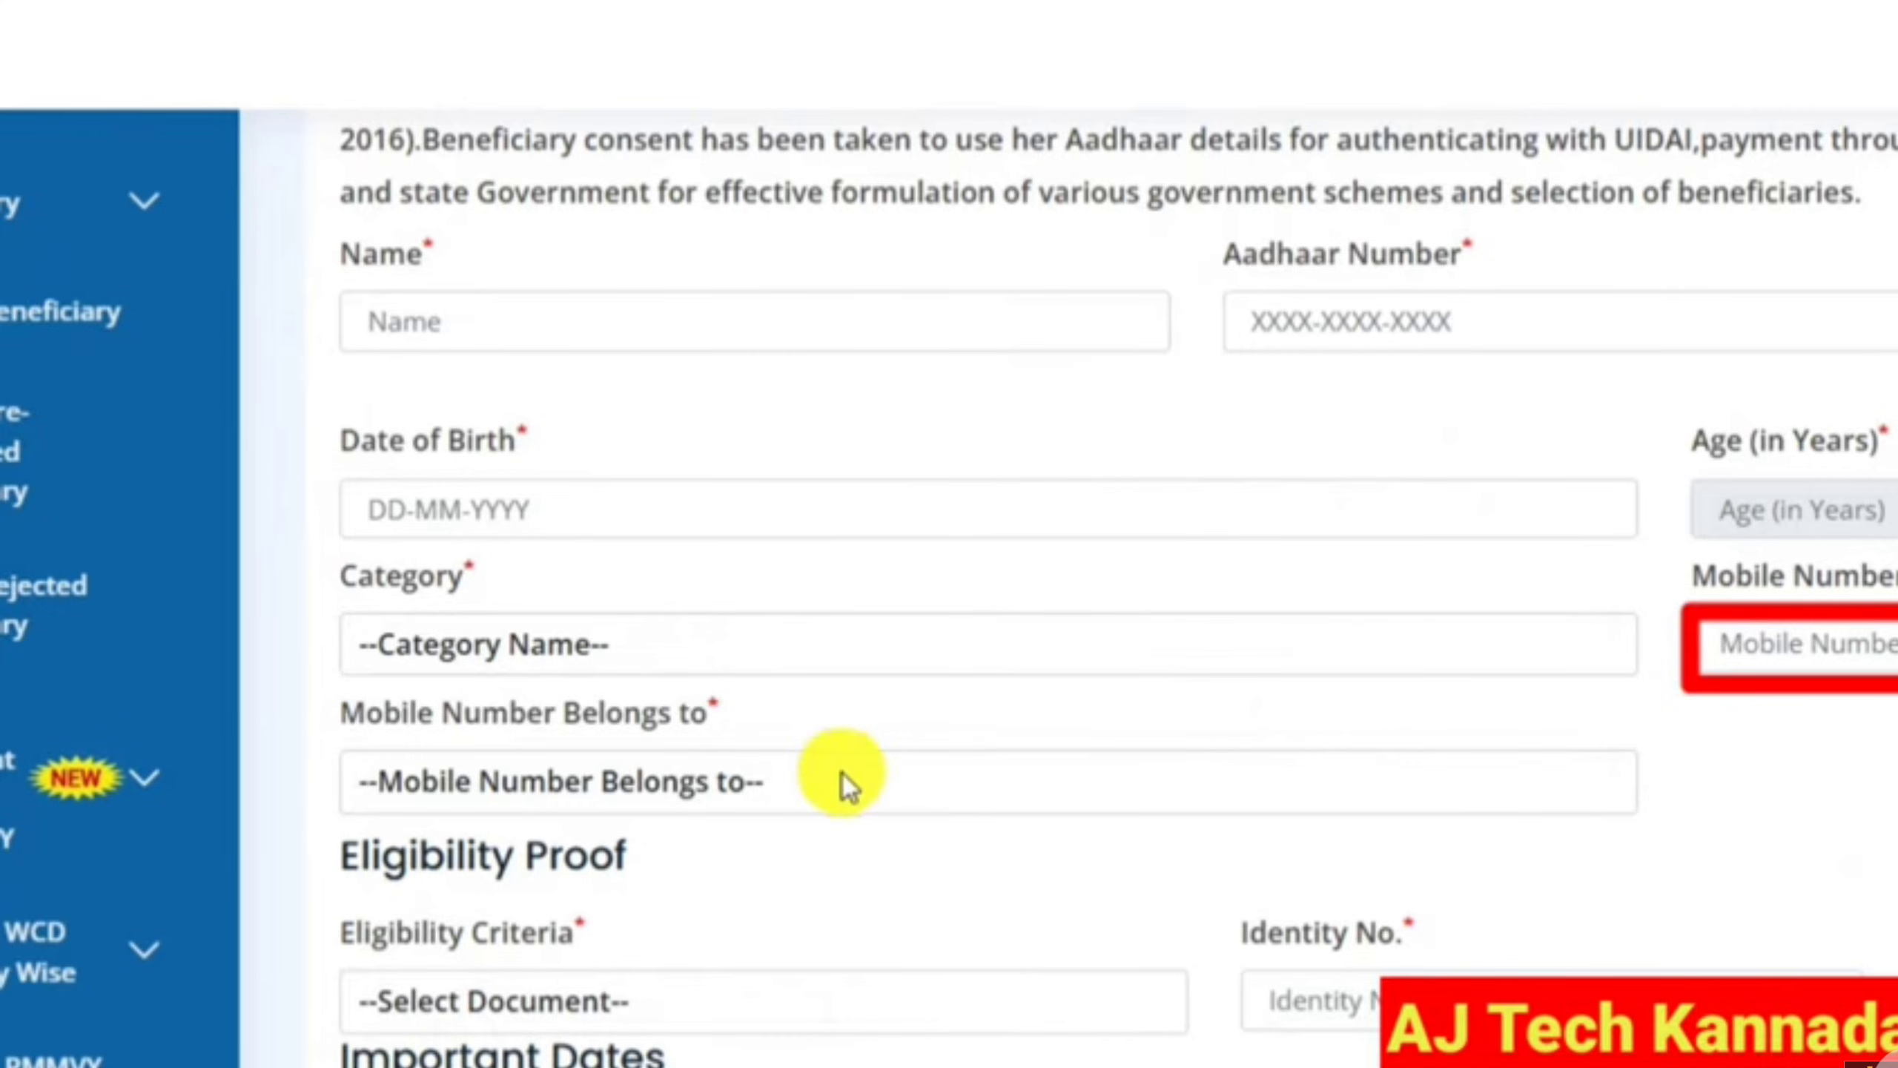
{"action": "scroll", "coordinate": [842, 774], "scroll_direction": "down", "scroll_amount": 3}
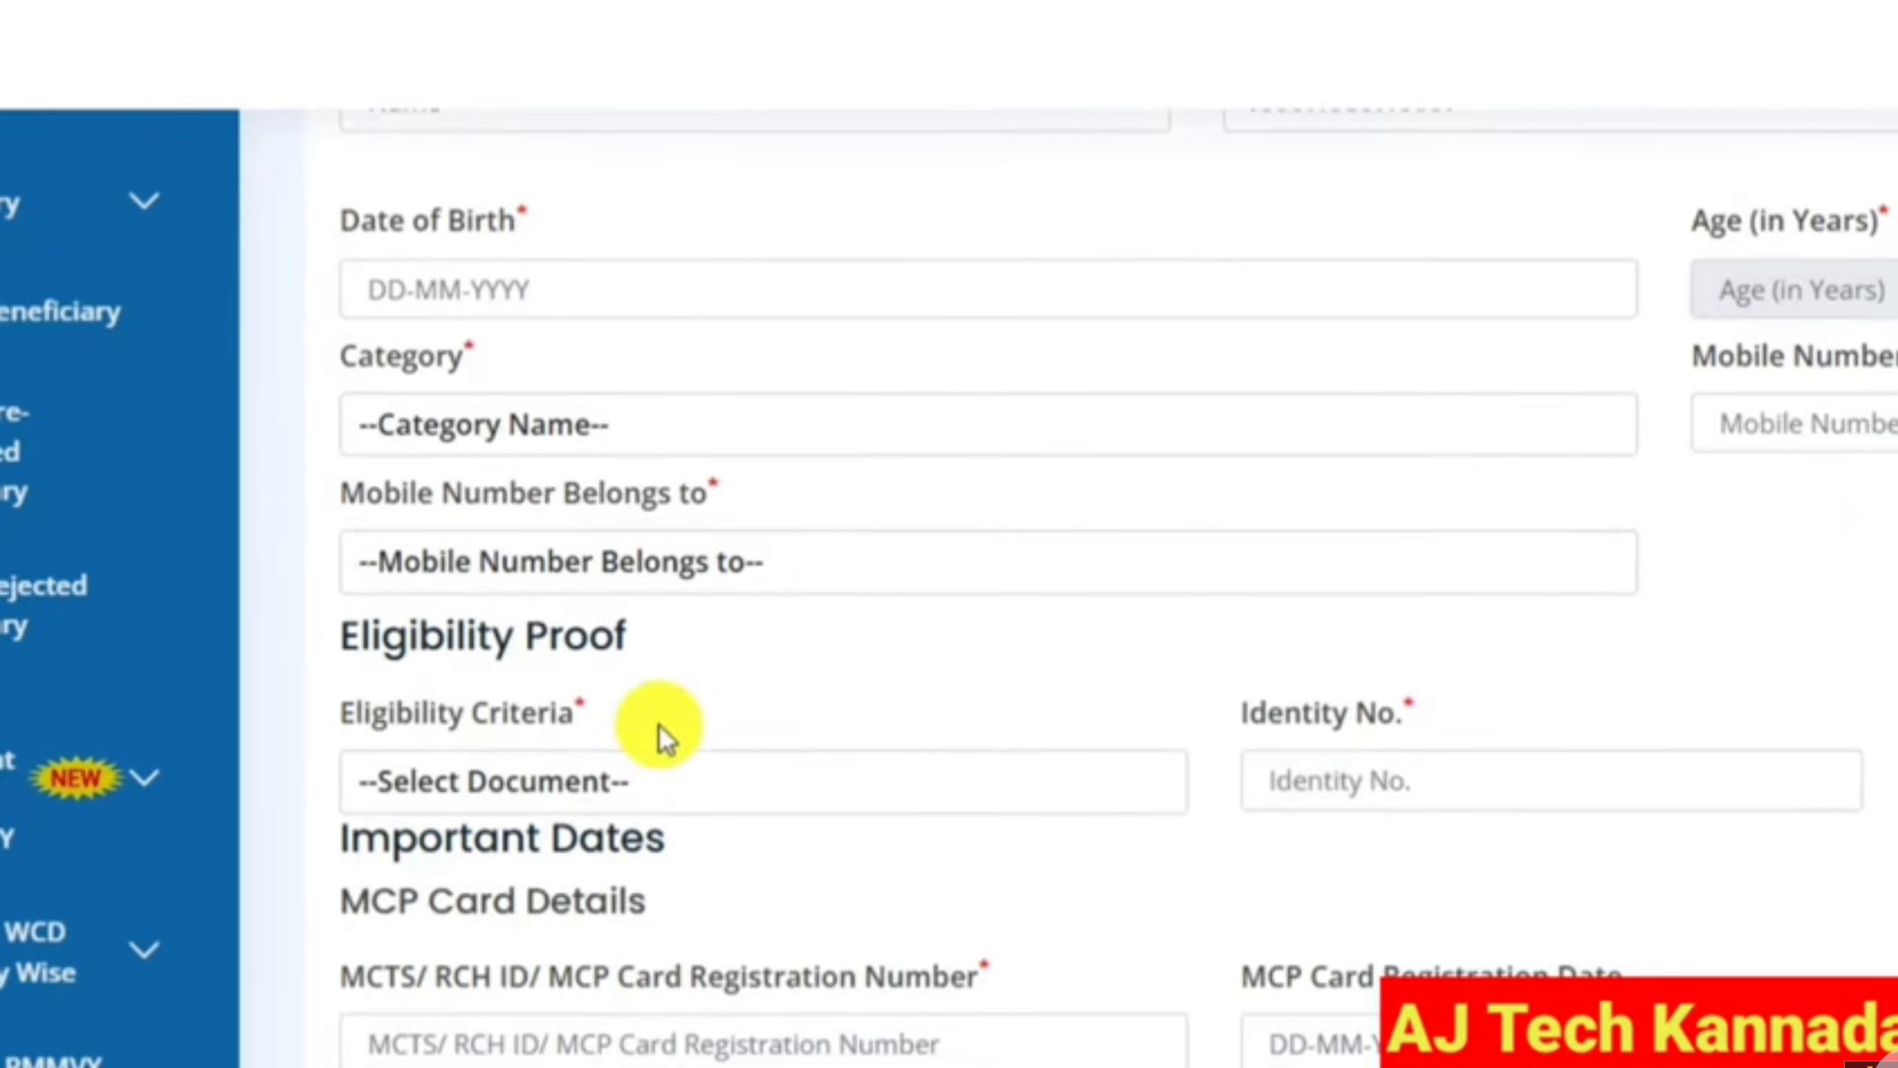
Step: Set Mobile Number Belongs to Husband and Eligibility Criteria to Women holder of BPL ration Card
{"action": "left_click", "coordinate": [489, 584]}
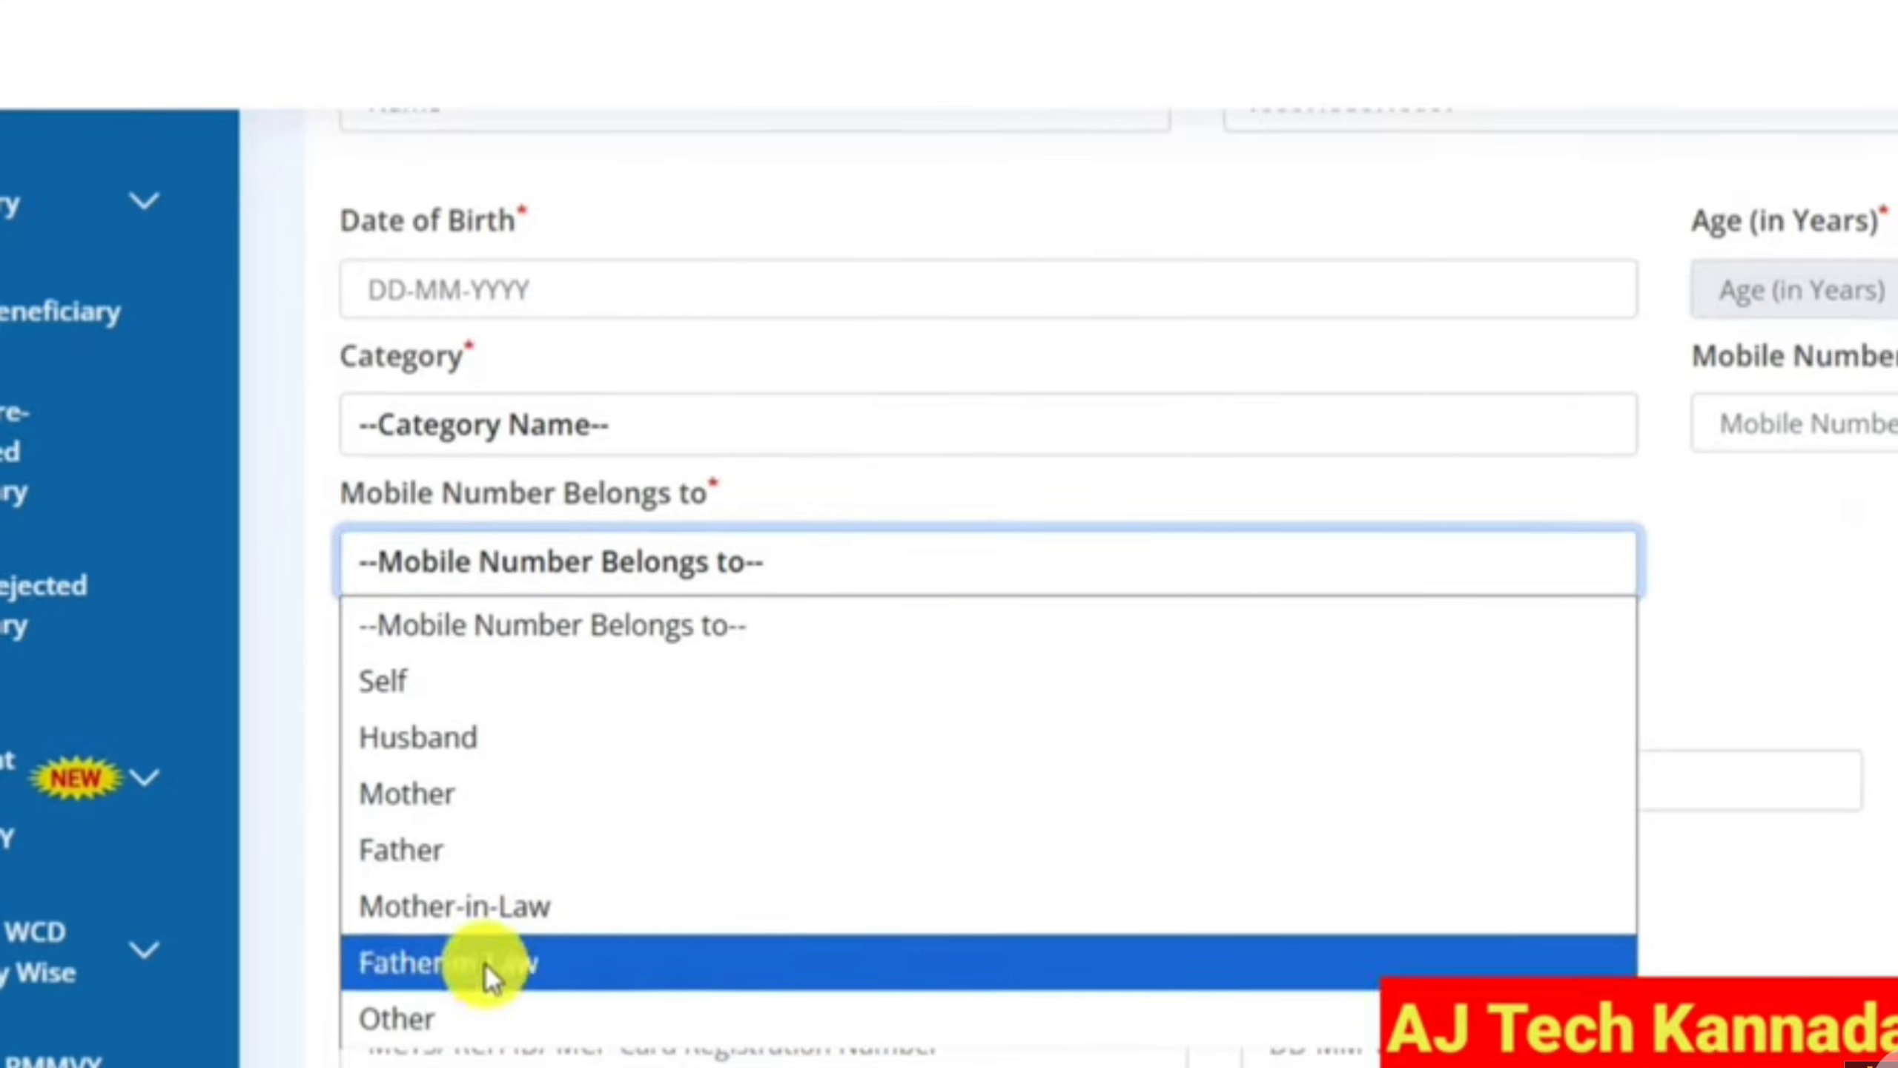
{"action": "left_click", "coordinate": [440, 757]}
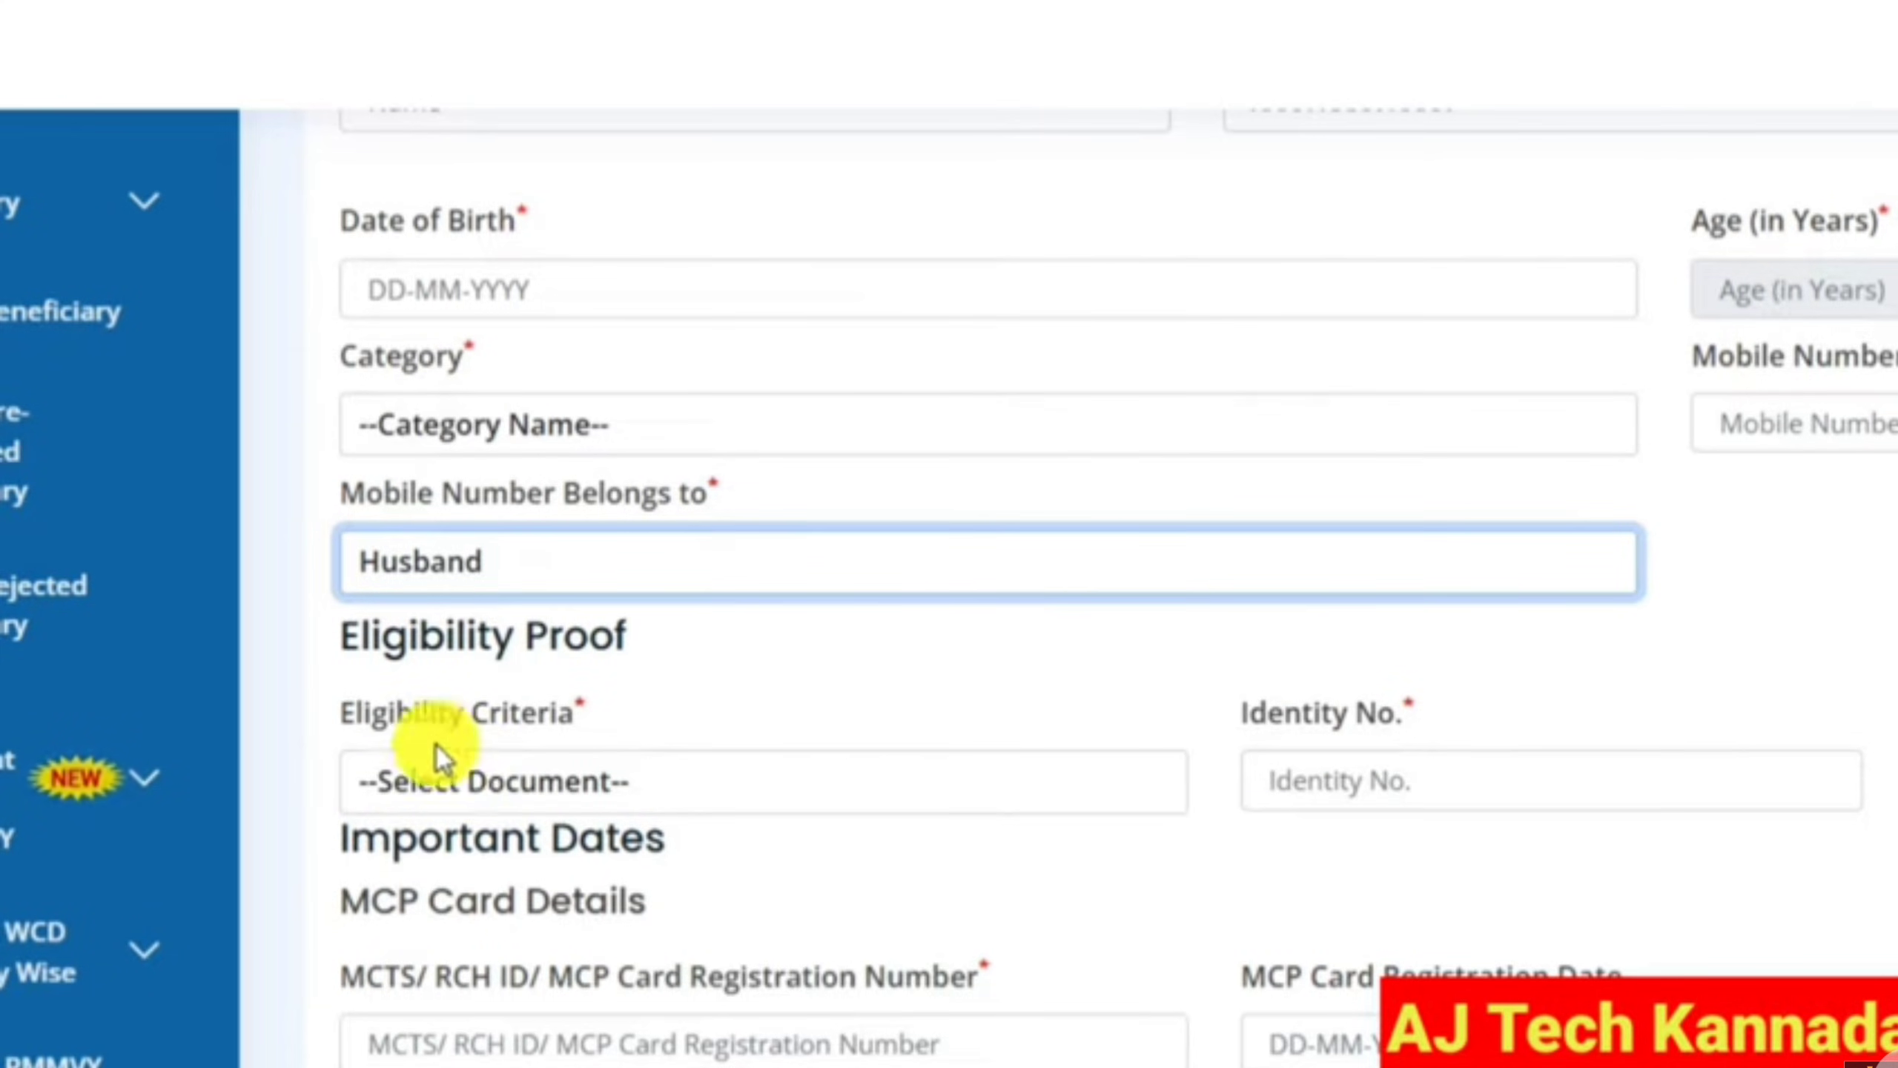
{"action": "left_click", "coordinate": [452, 781]}
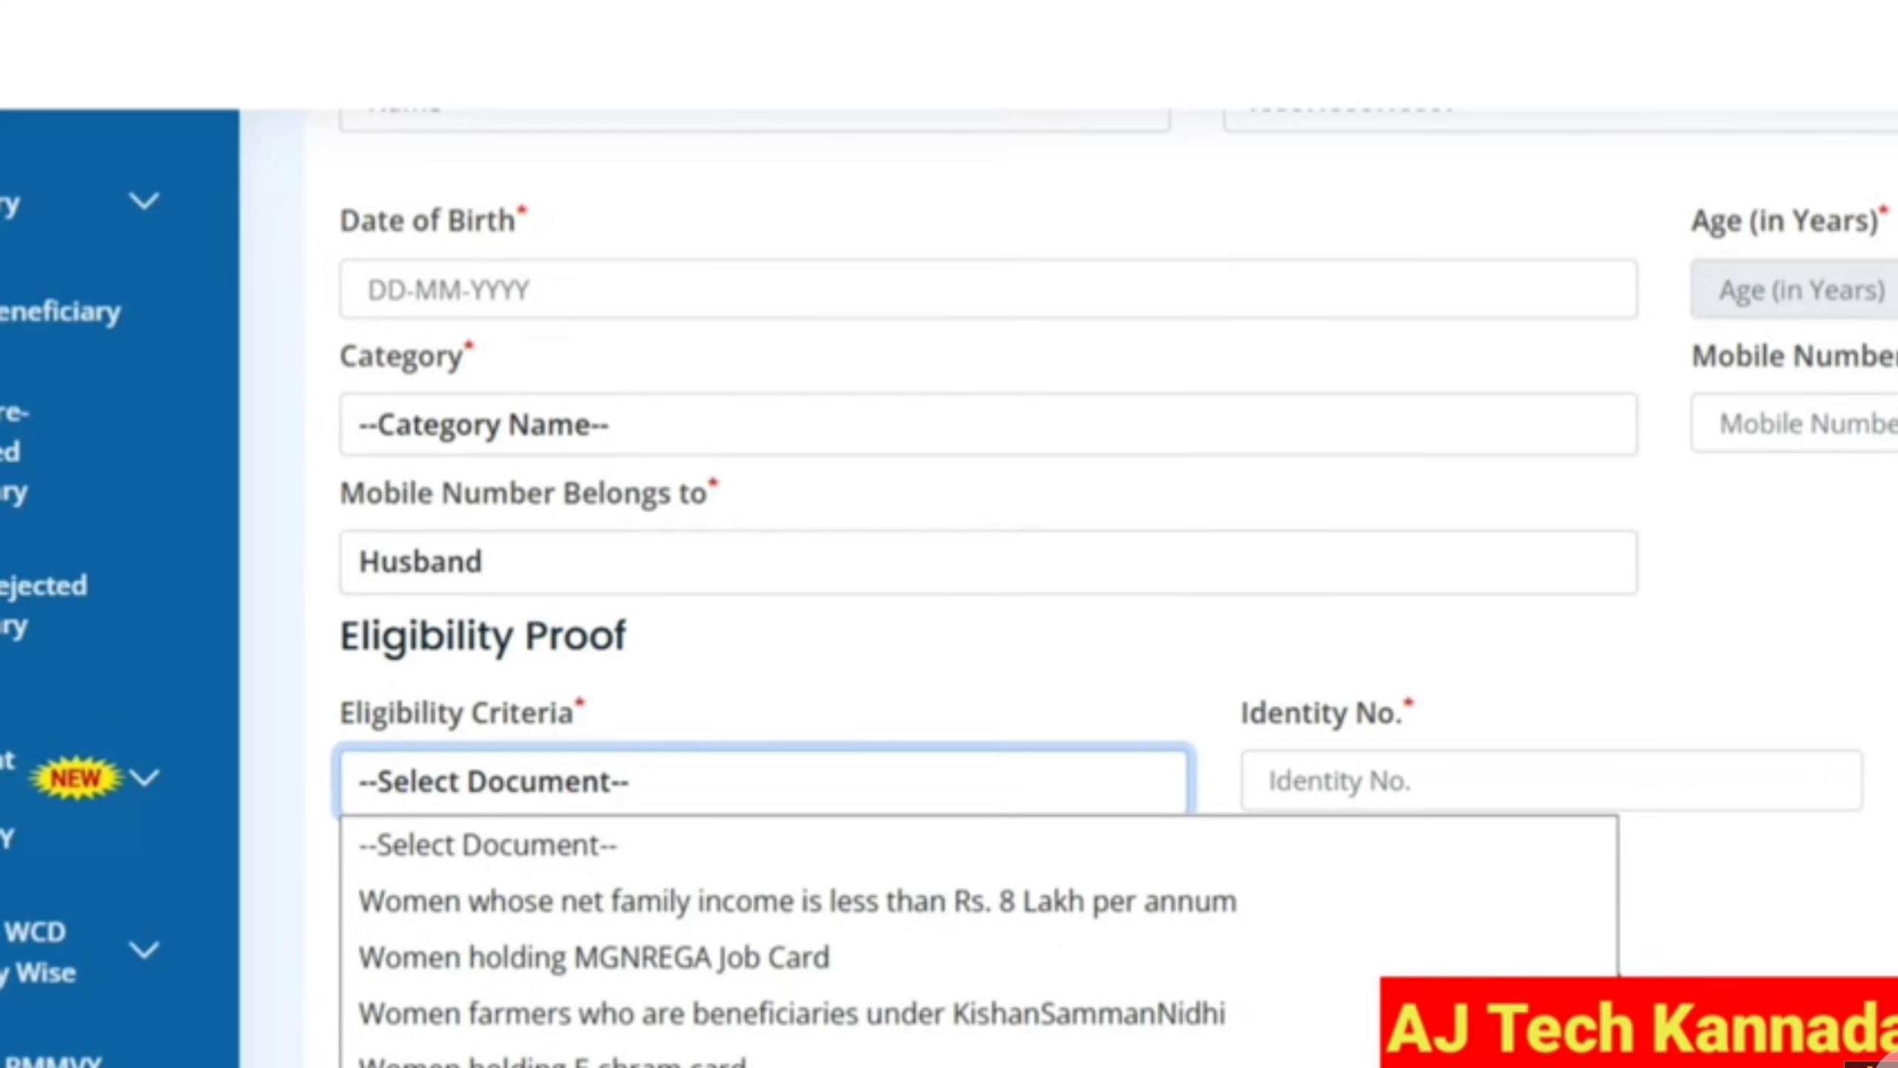
{"action": "left_click", "coordinate": [525, 1062]}
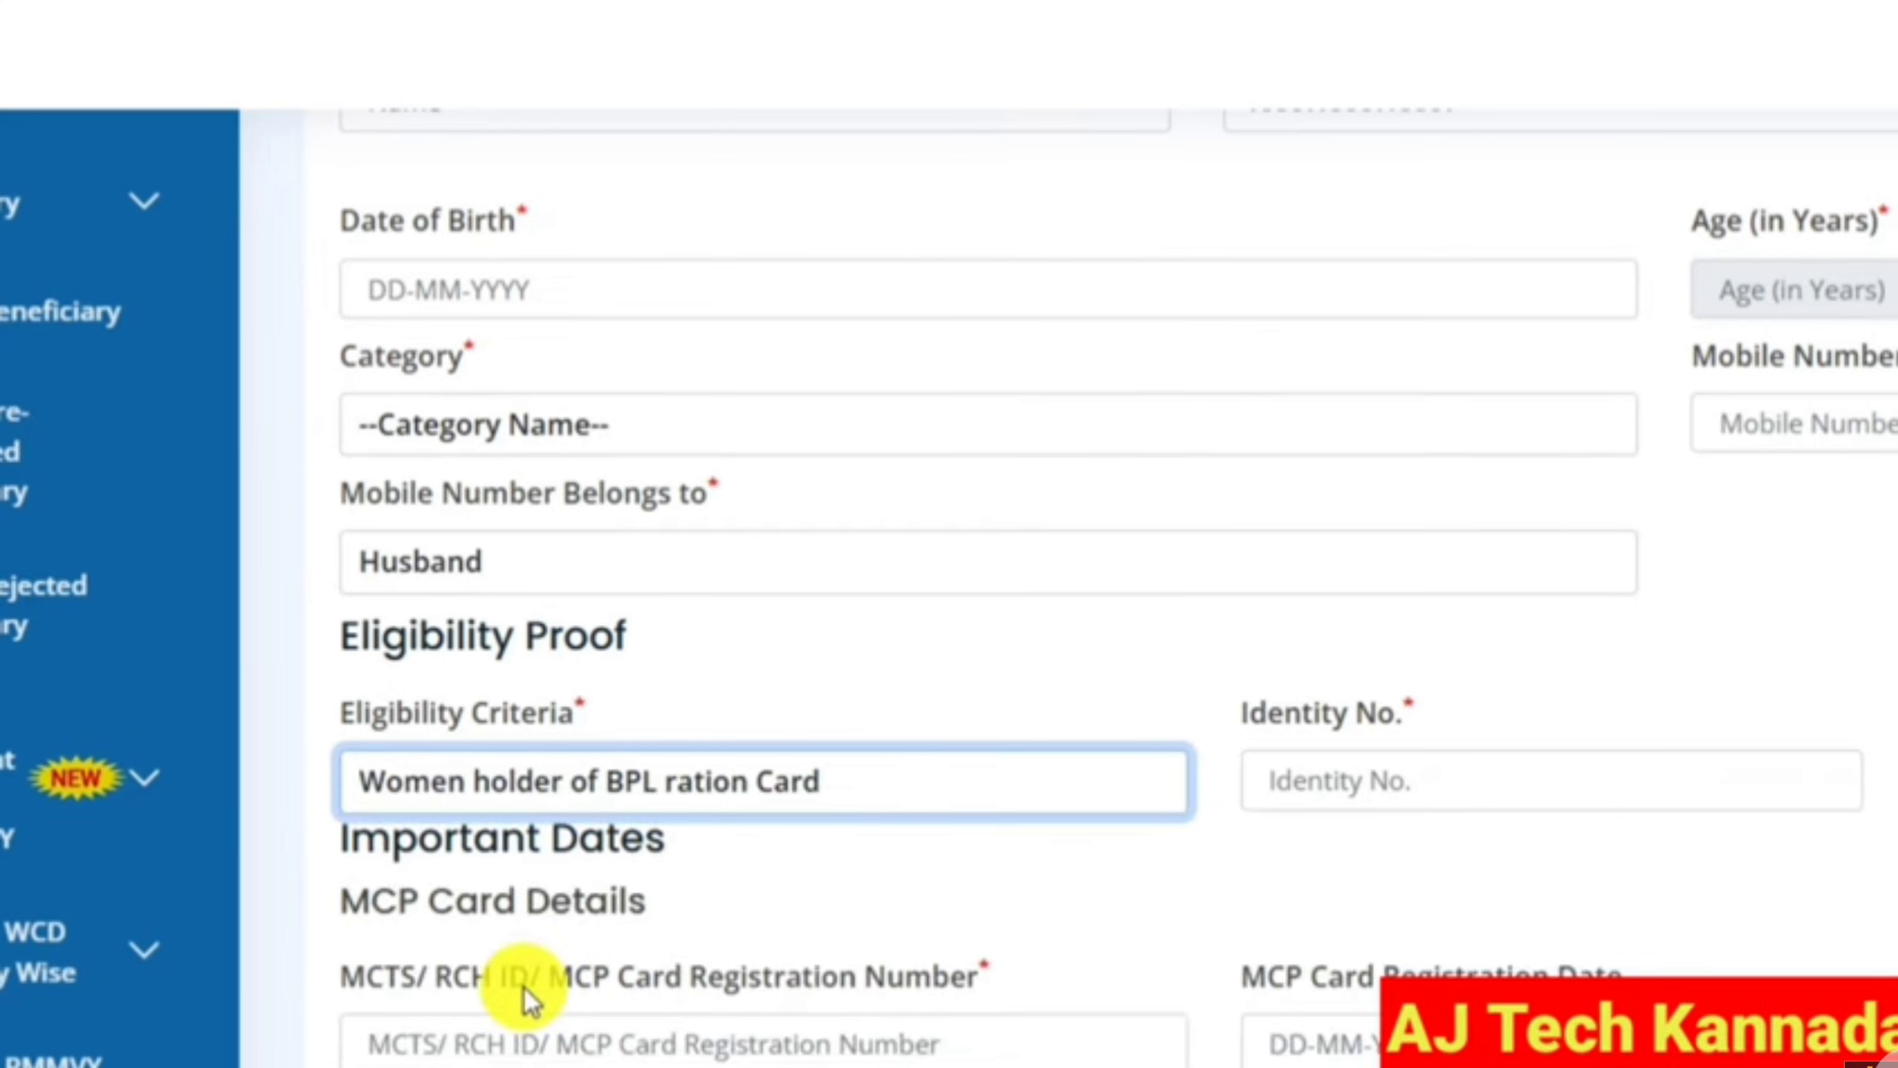
{"action": "left_click", "coordinate": [1287, 781]}
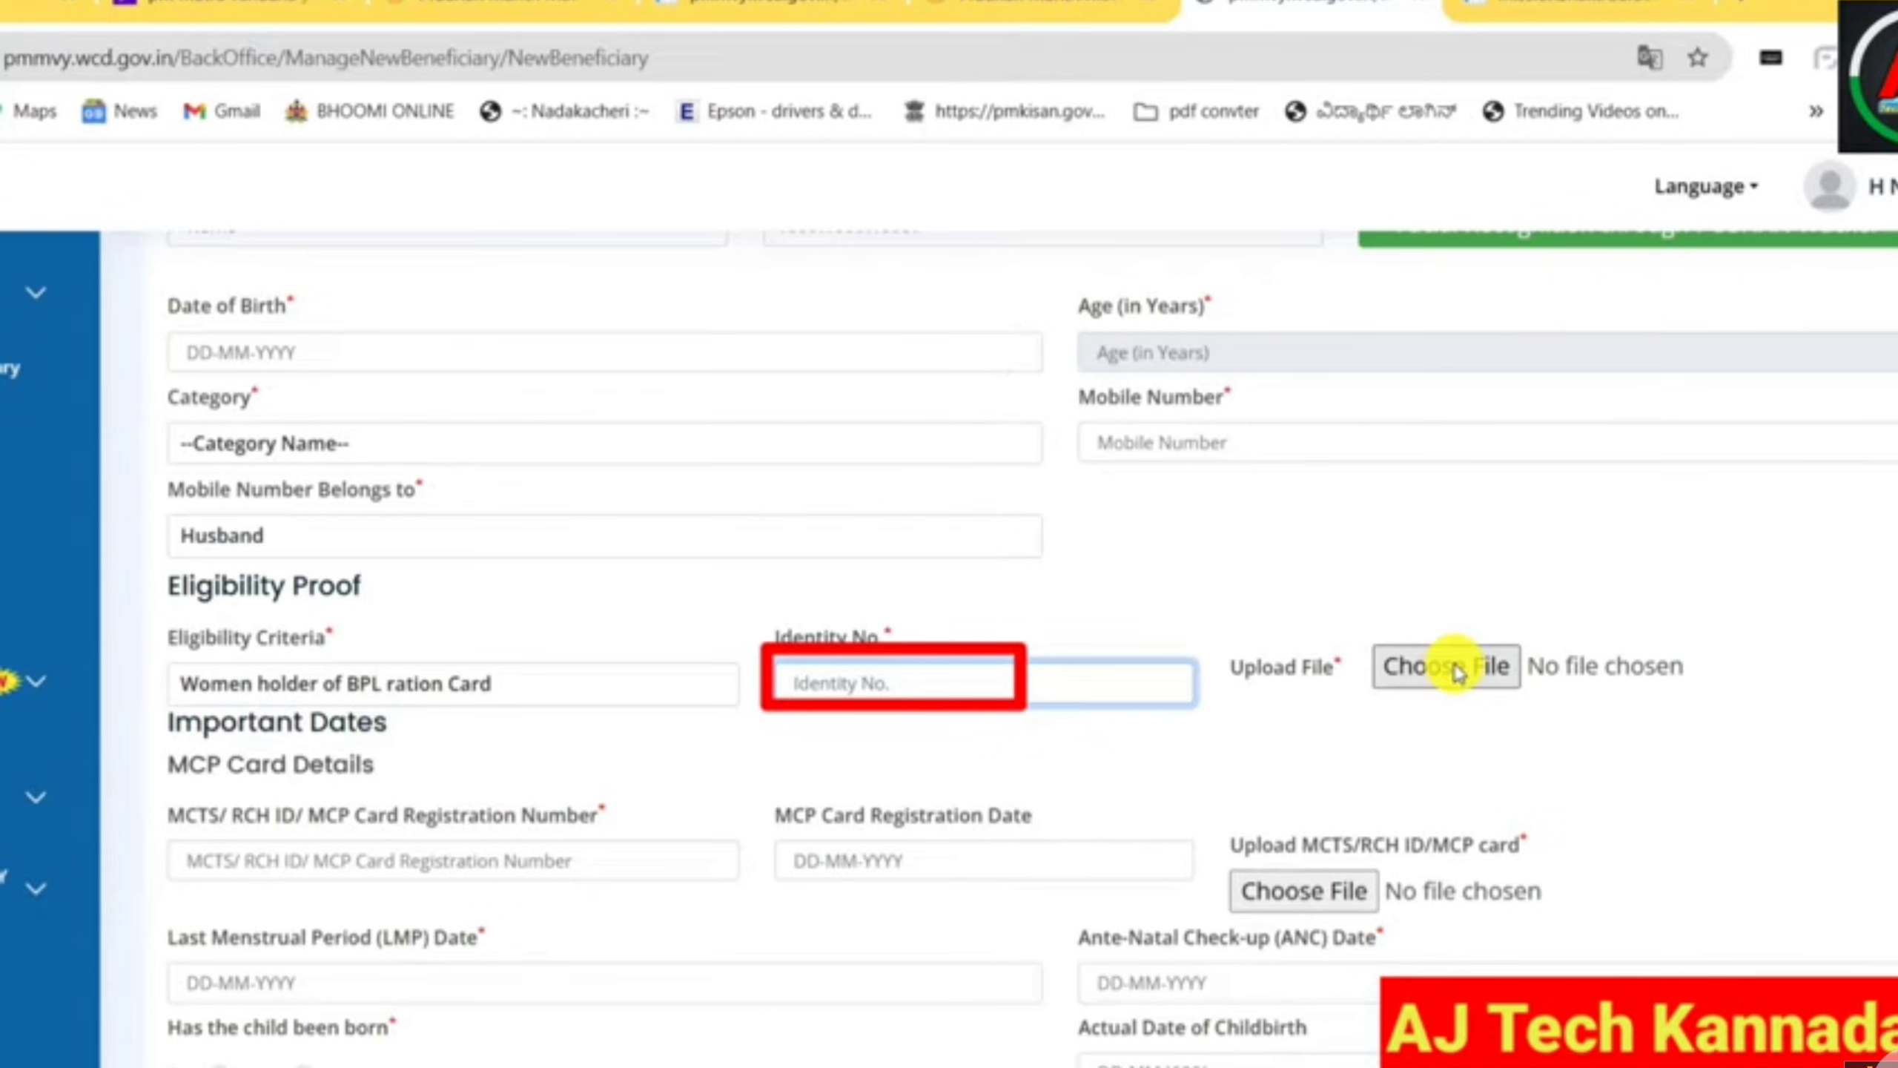
{"action": "left_click", "coordinate": [1436, 671]}
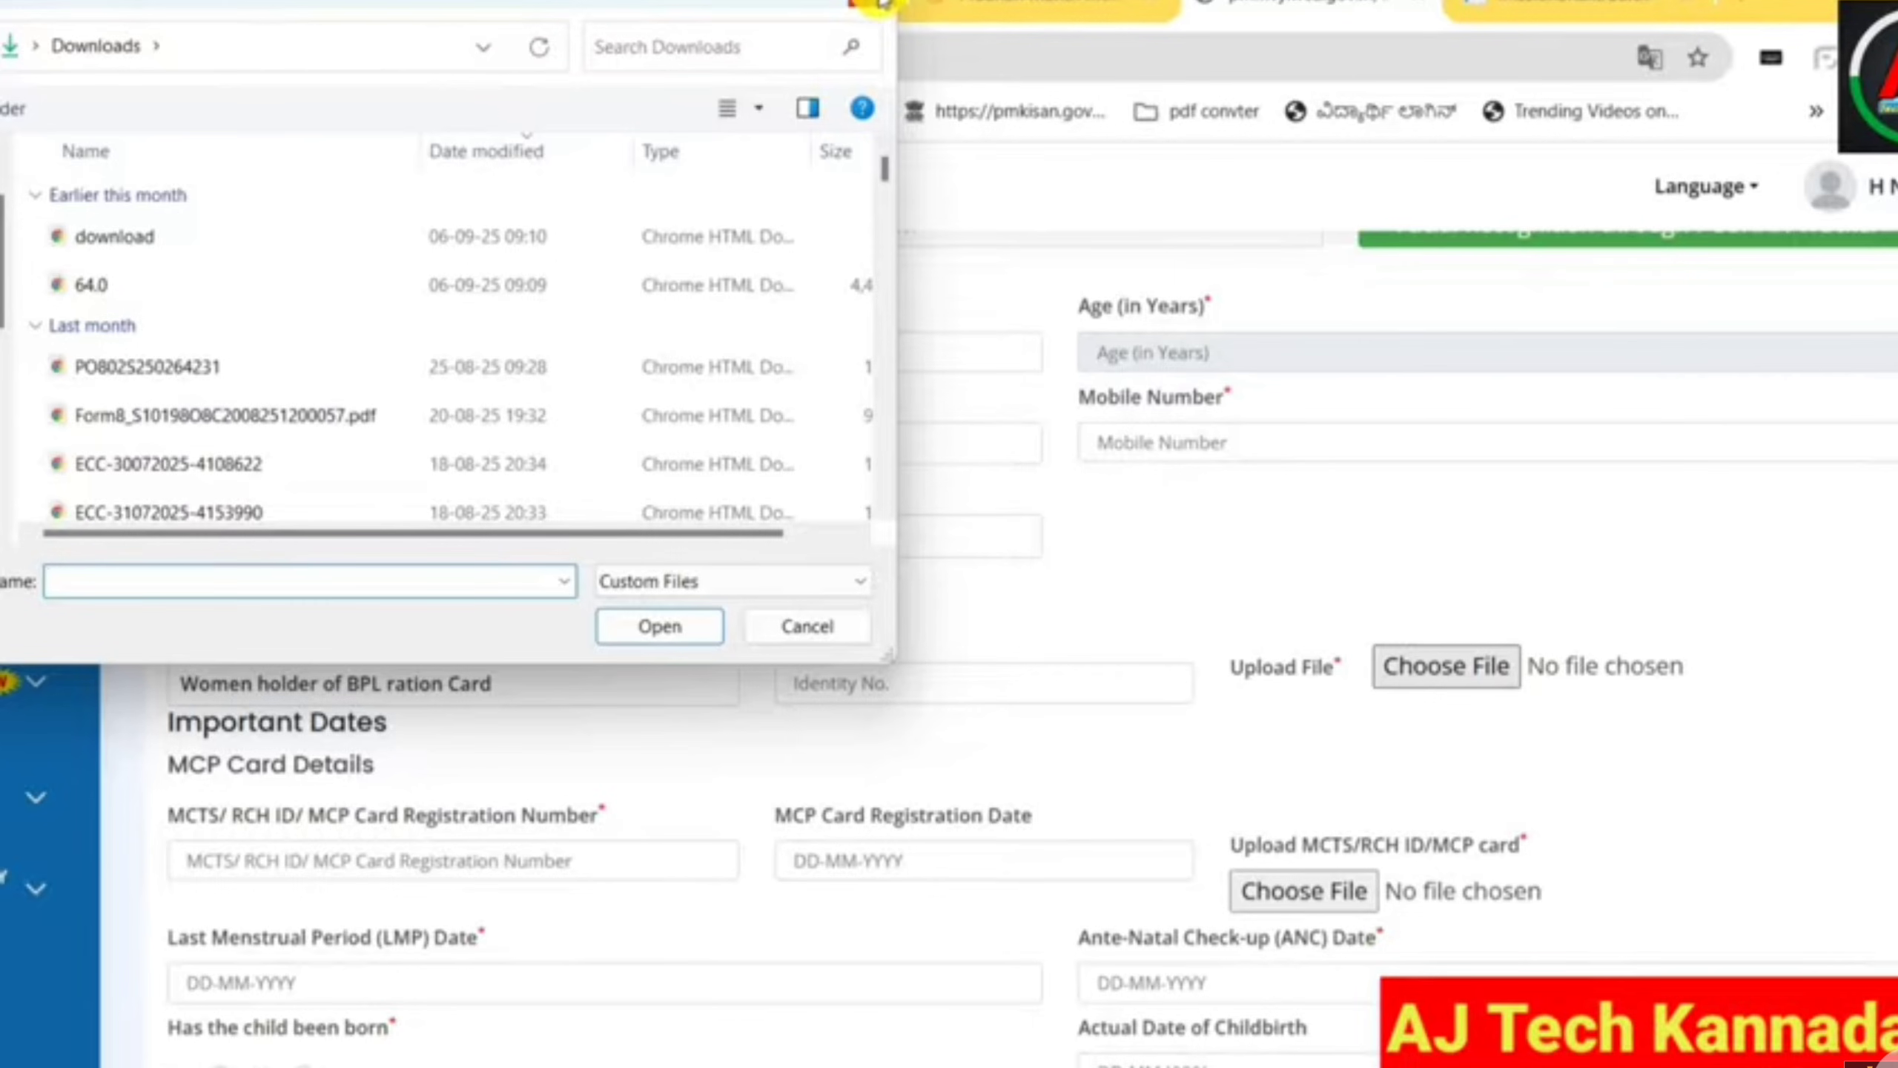
{"action": "key", "text": "Escape"}
{"action": "scroll", "coordinate": [889, 754], "scroll_direction": "down", "scroll_amount": 1}
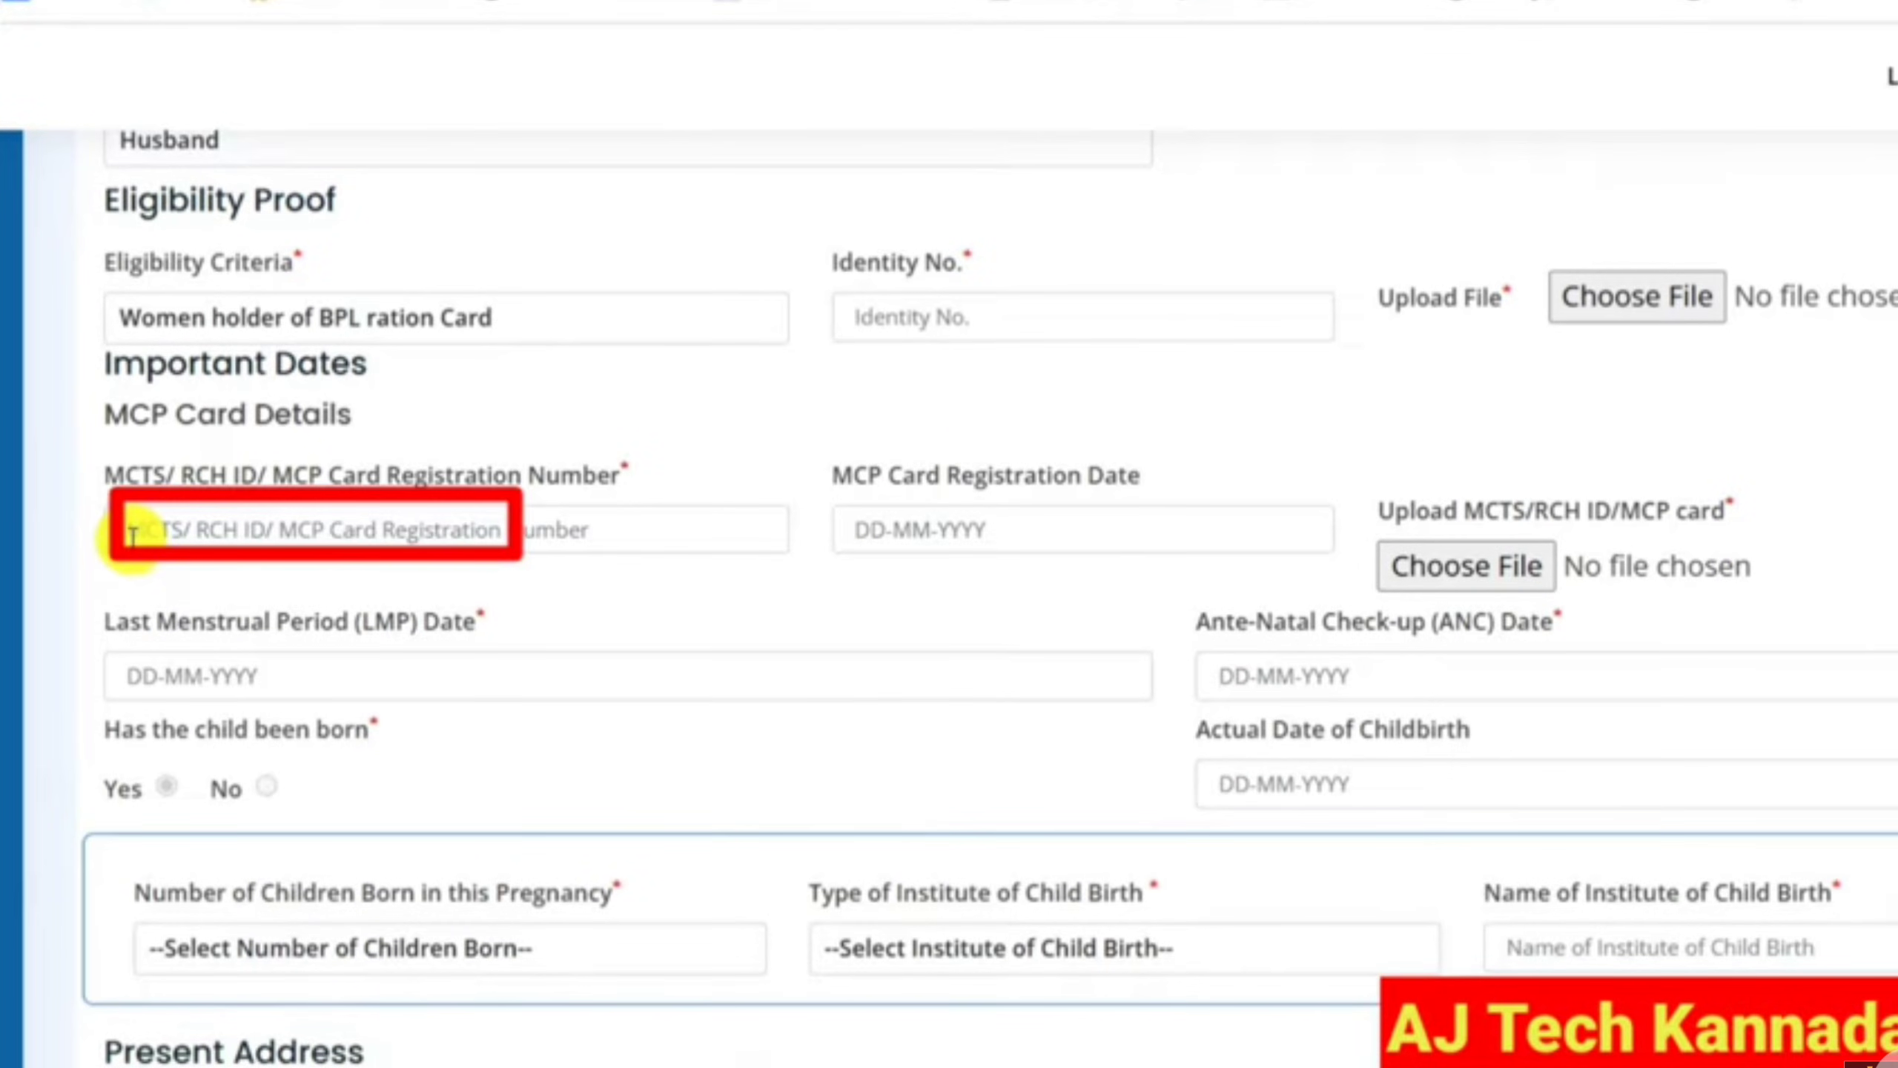
{"action": "left_click", "coordinate": [131, 532]}
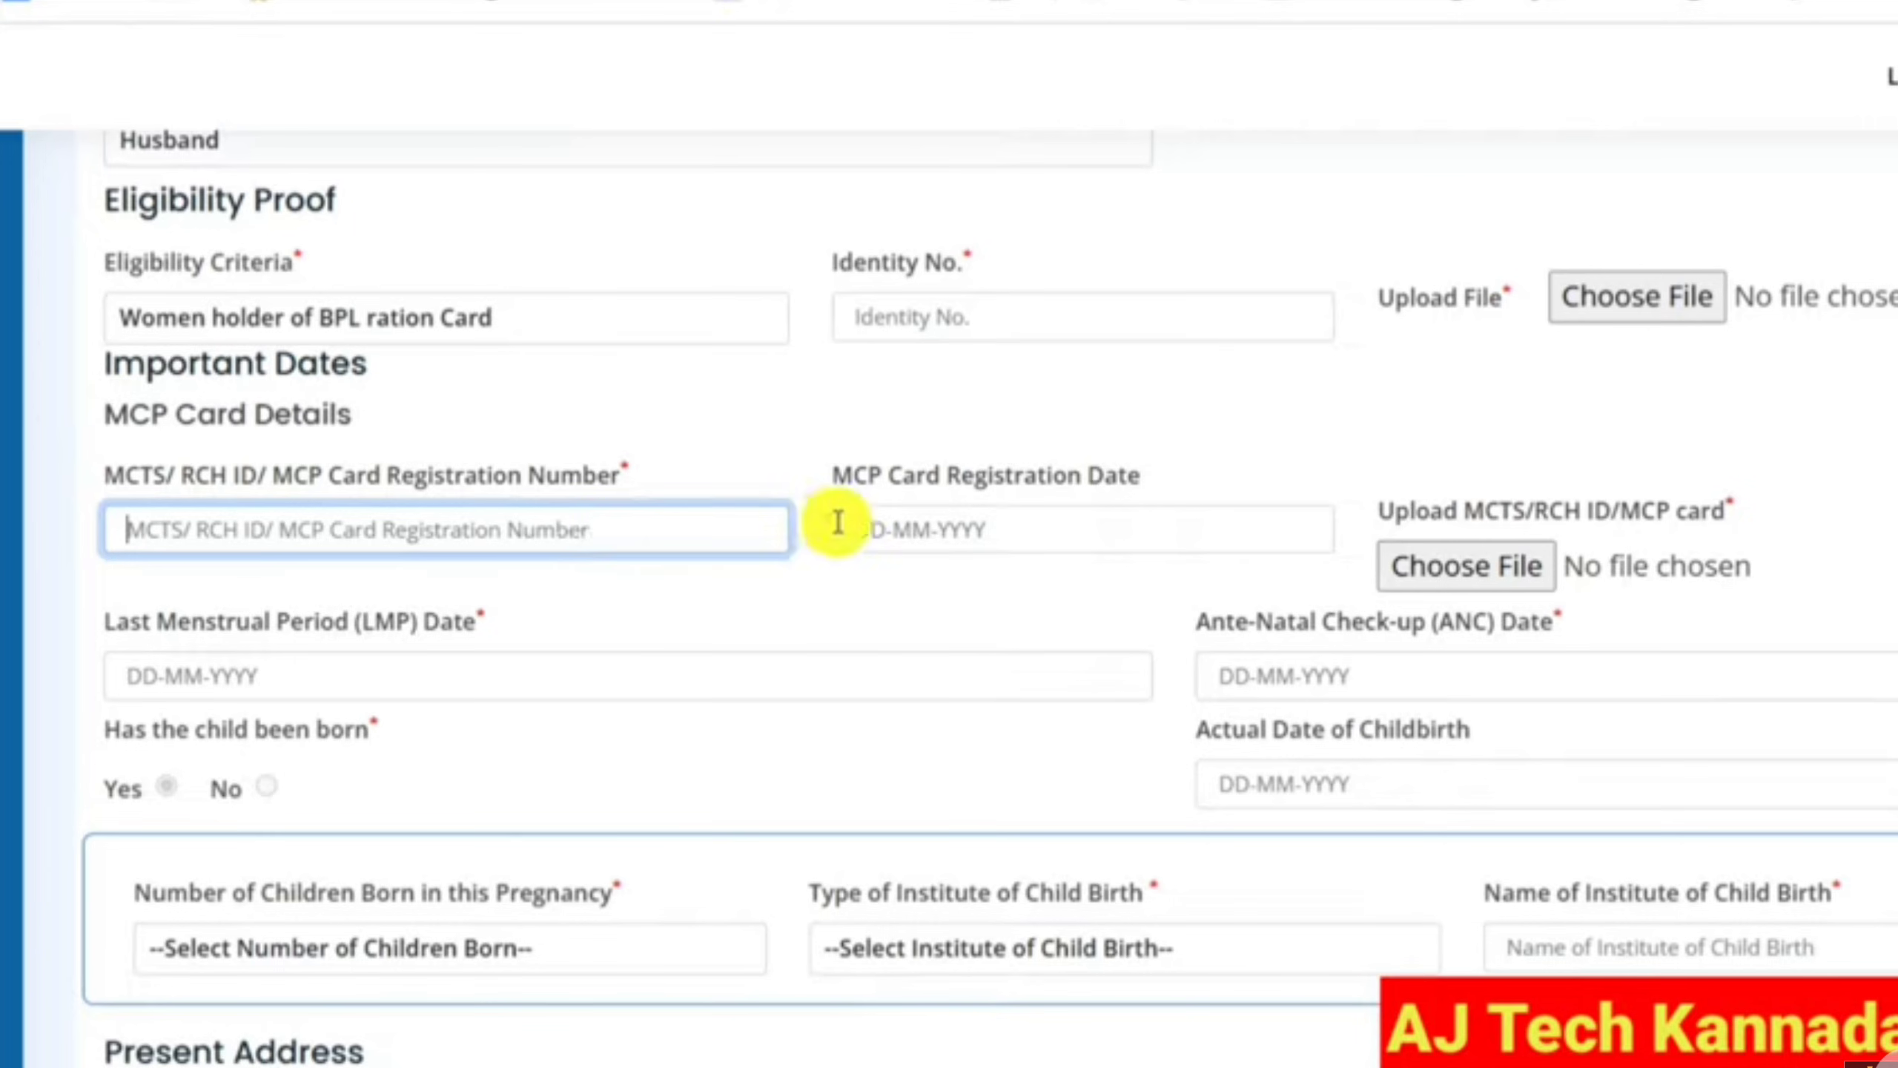
{"action": "left_click", "coordinate": [1046, 528]}
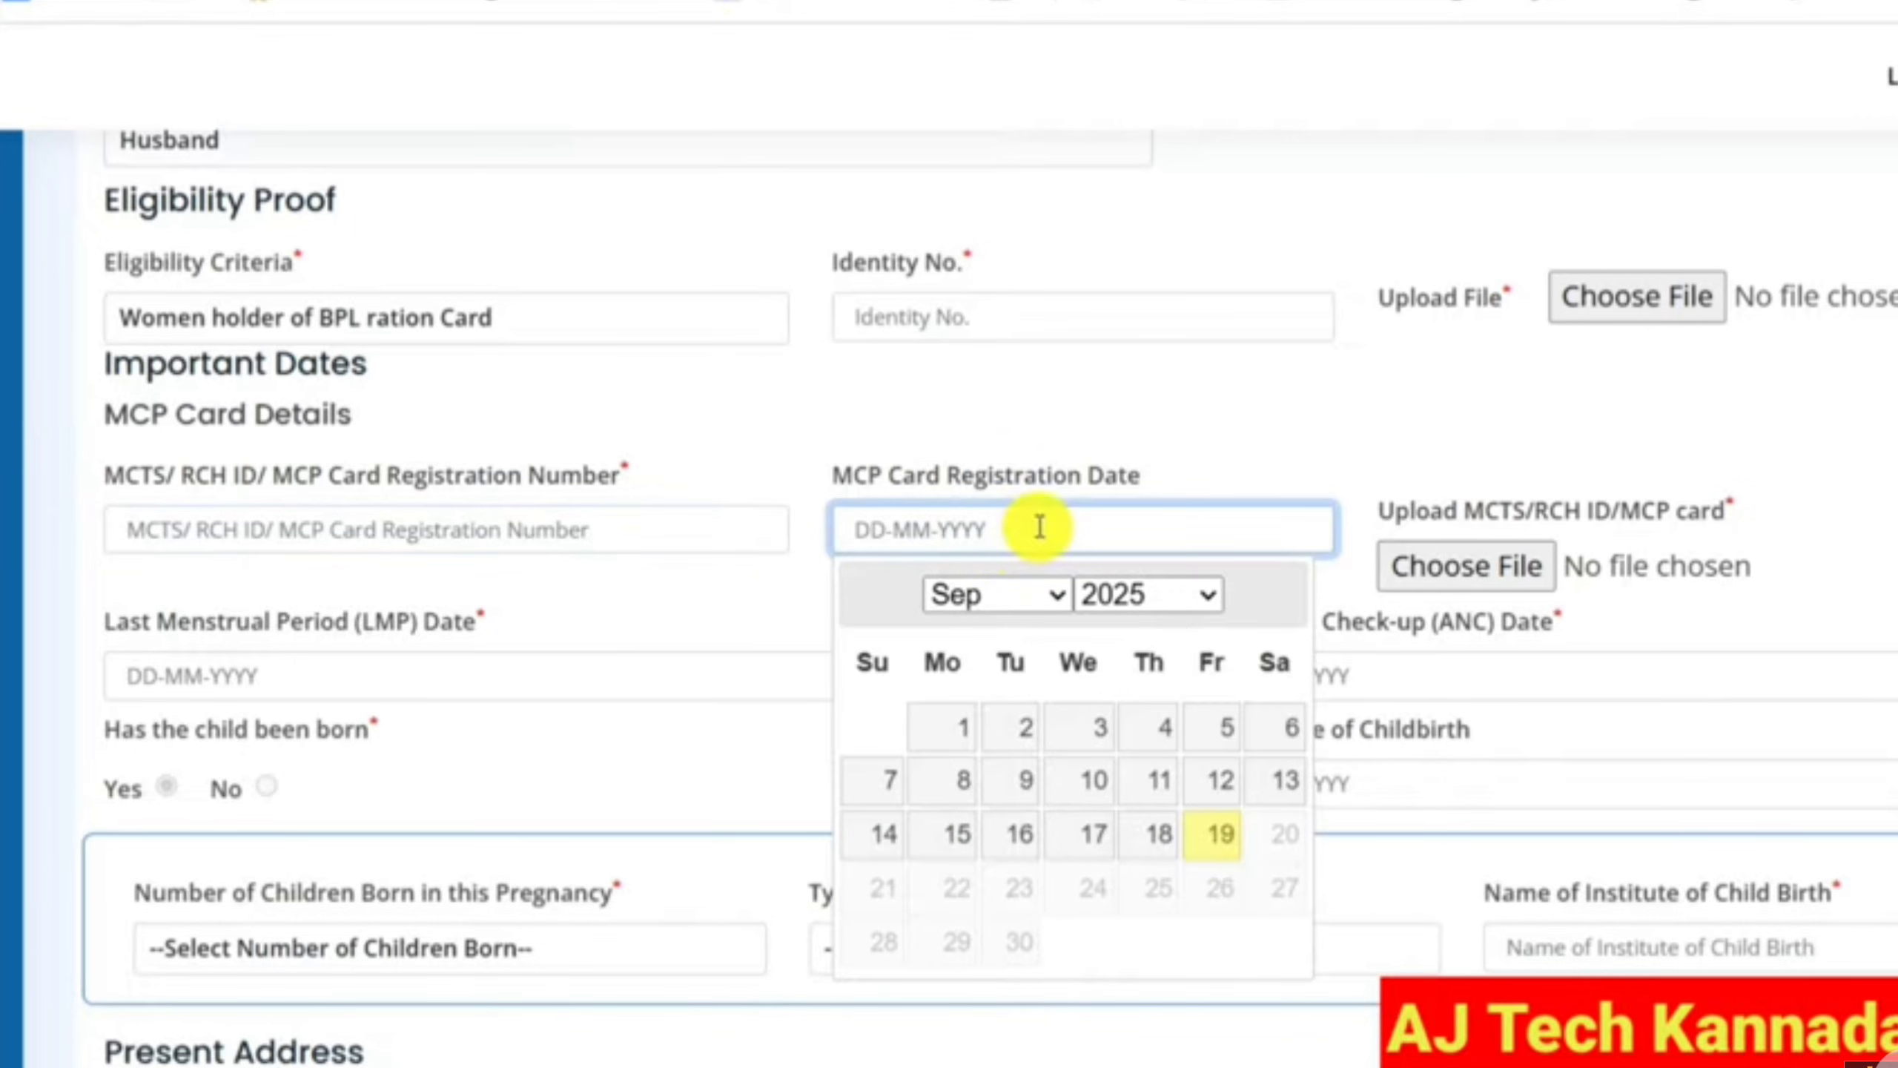
{"action": "left_click", "coordinate": [1622, 563]}
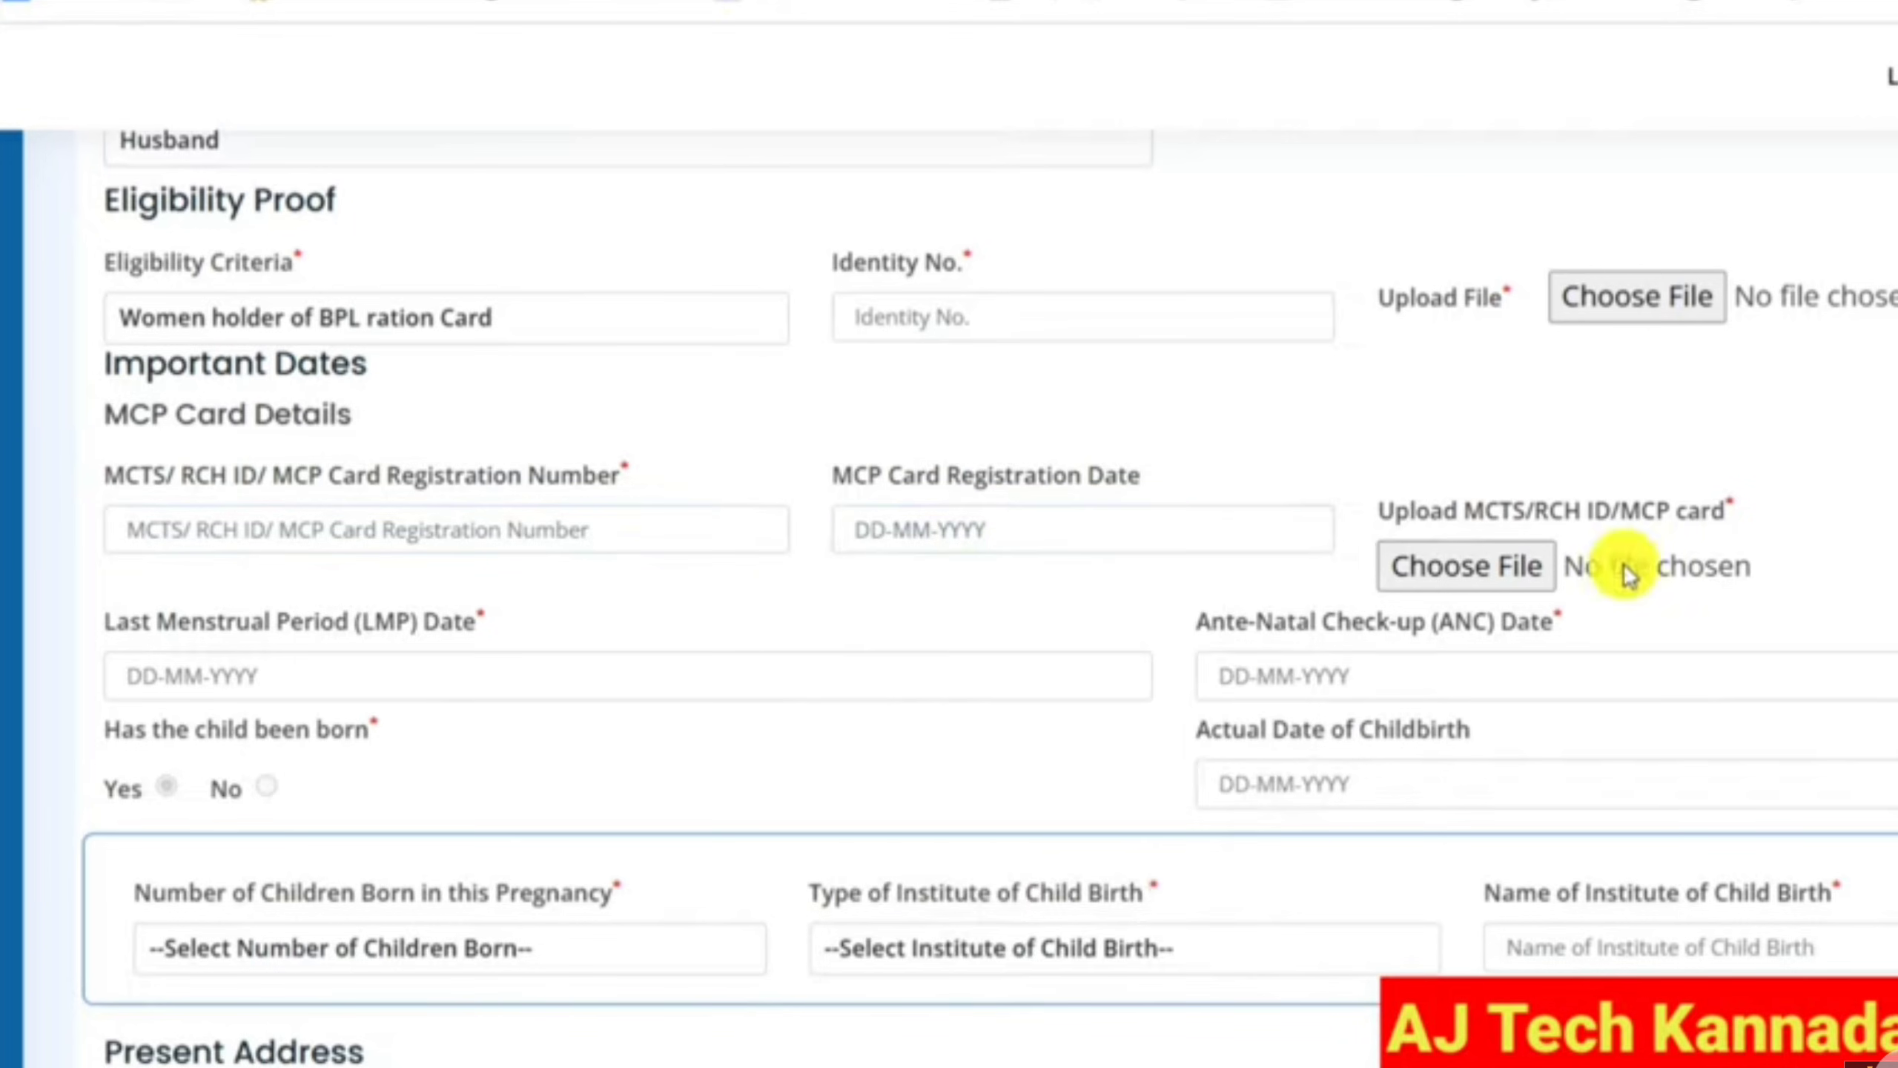
{"action": "left_click", "coordinate": [1465, 563]}
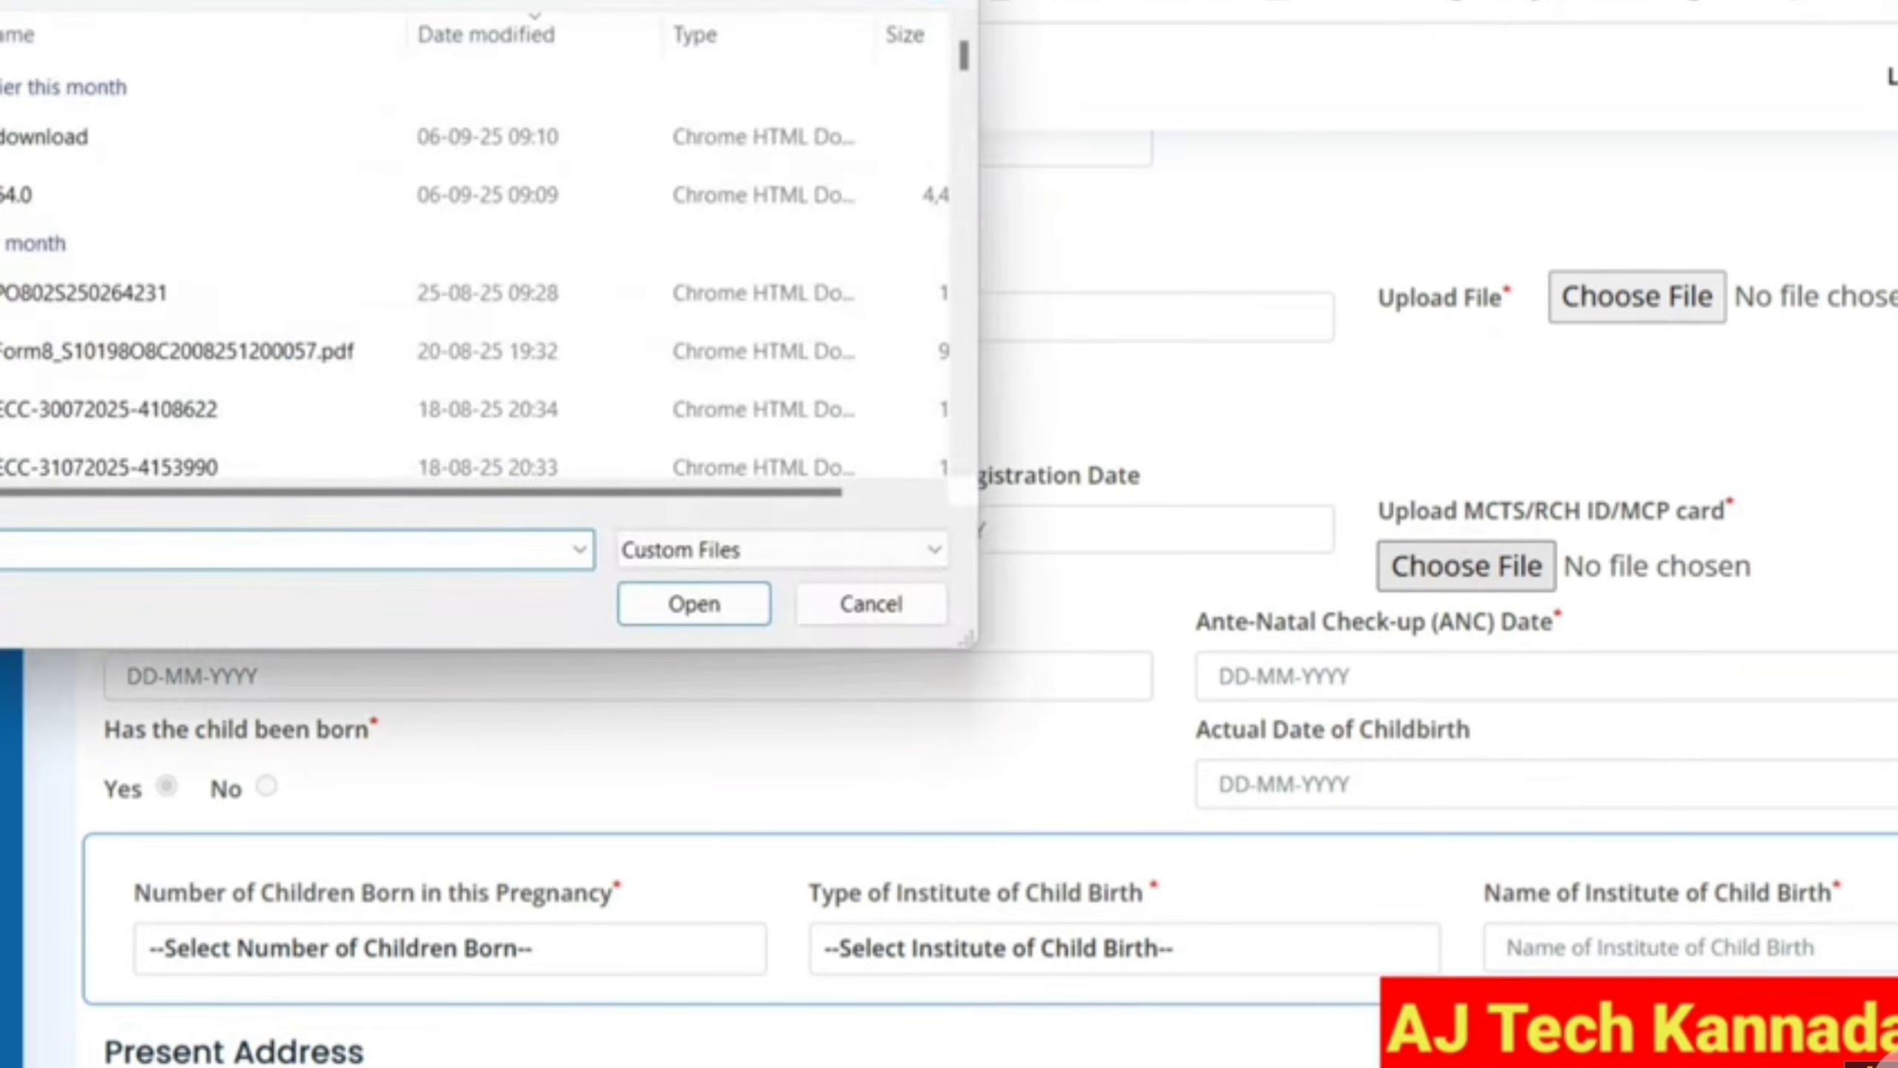
{"action": "left_click", "coordinate": [942, 2]}
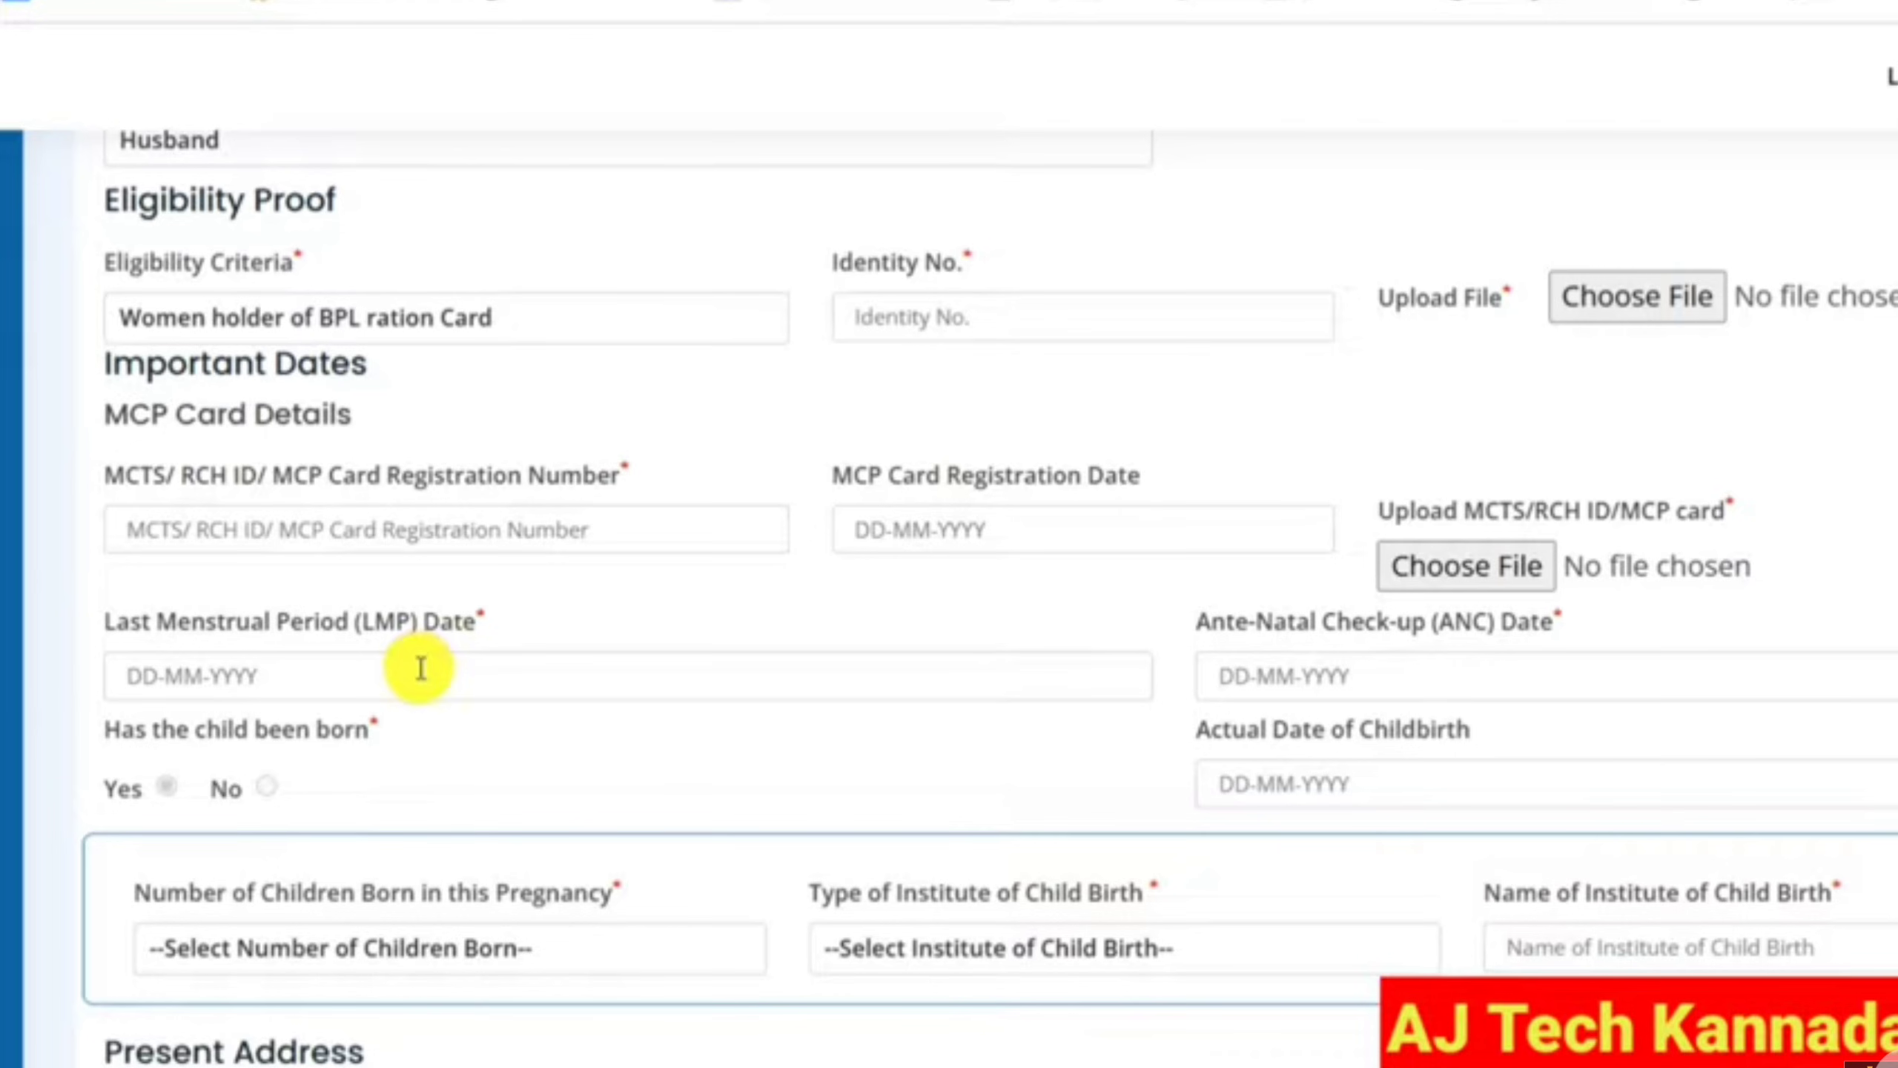
{"action": "left_click", "coordinate": [1525, 673]}
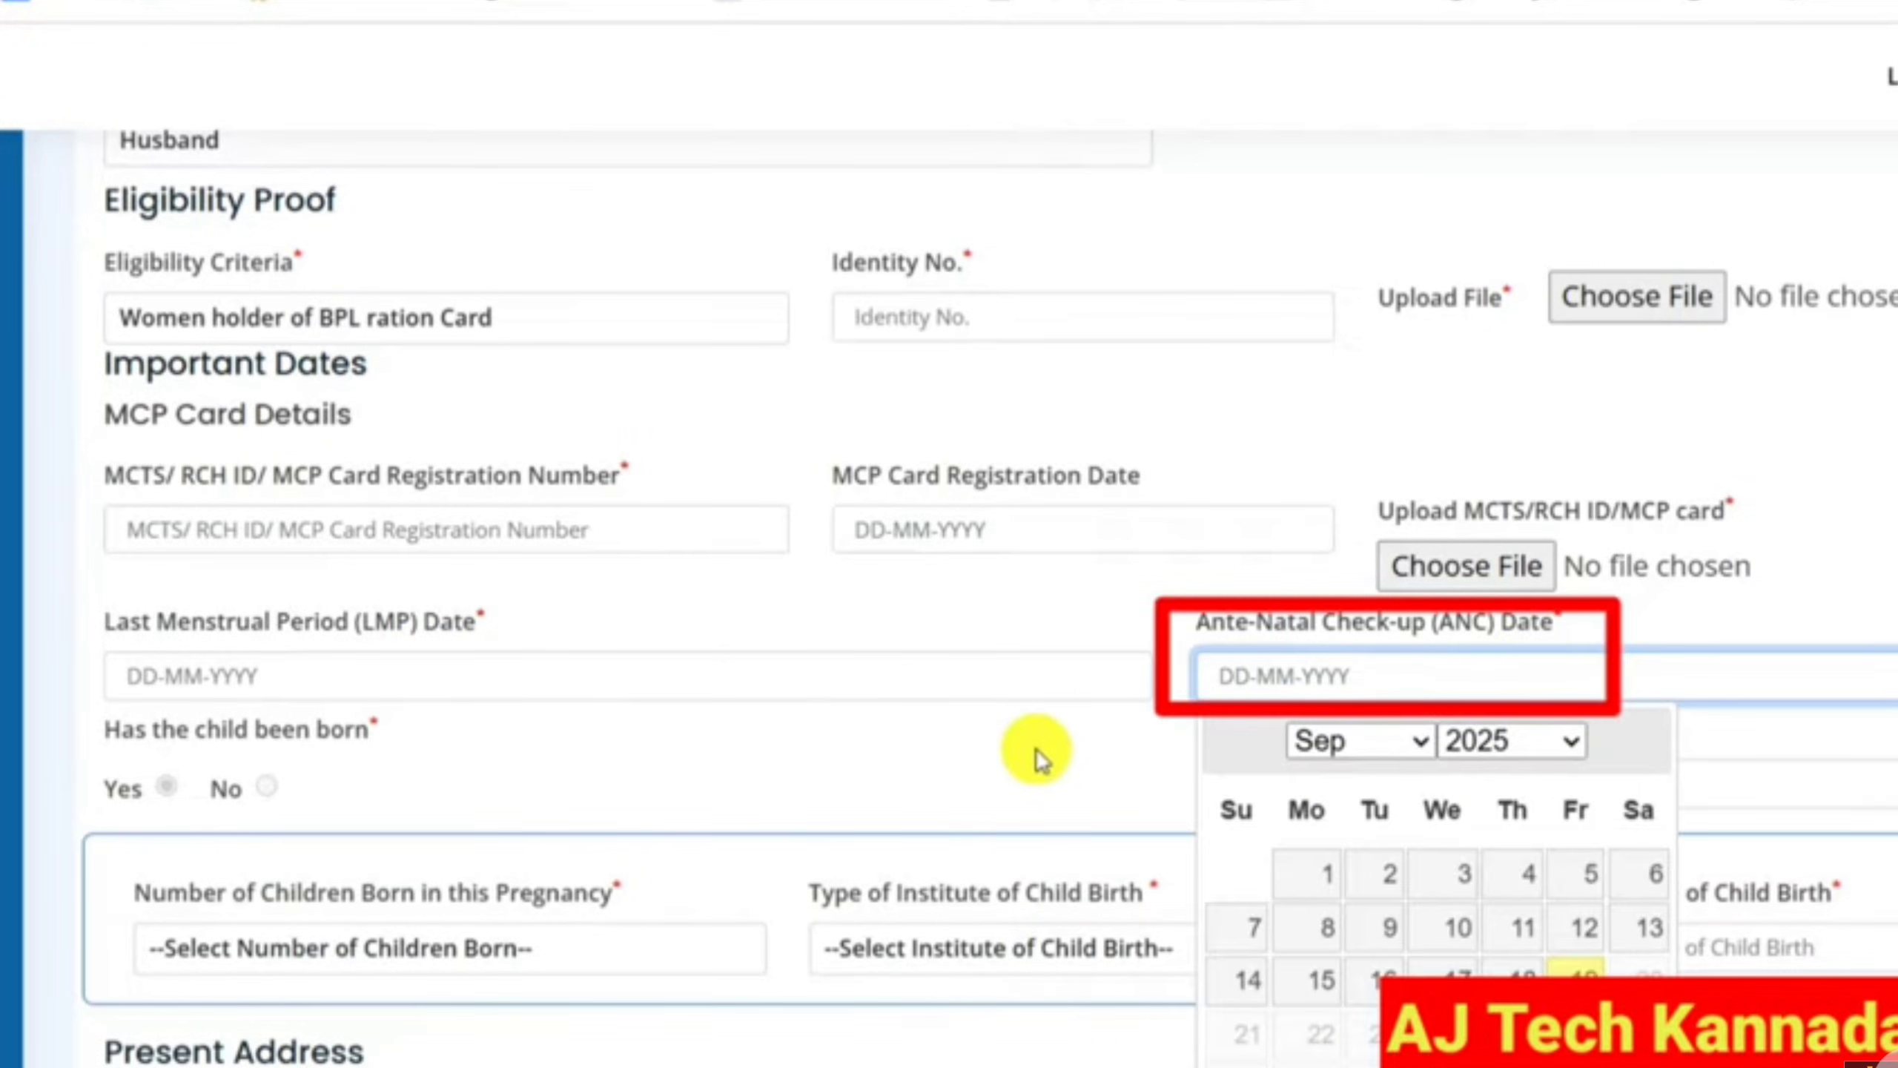
{"action": "left_click", "coordinate": [615, 821]}
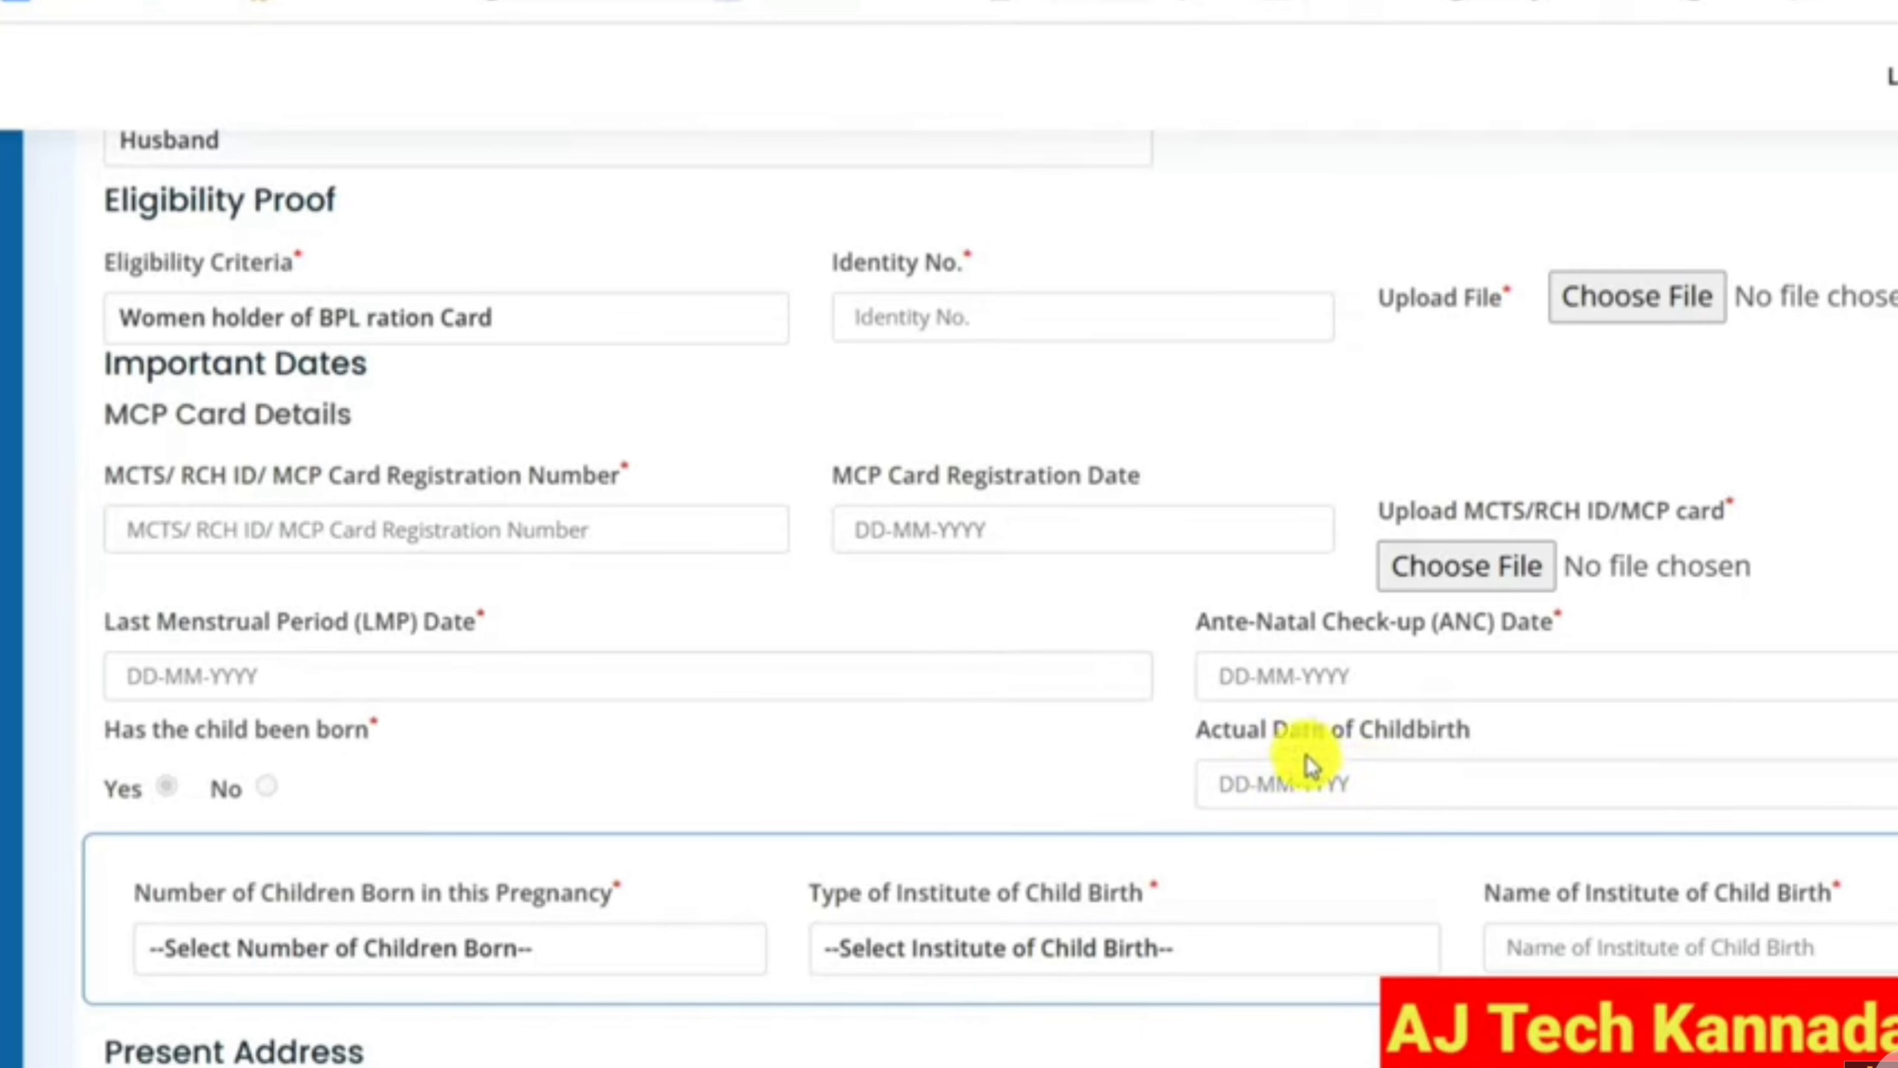
{"action": "left_click", "coordinate": [1374, 785]}
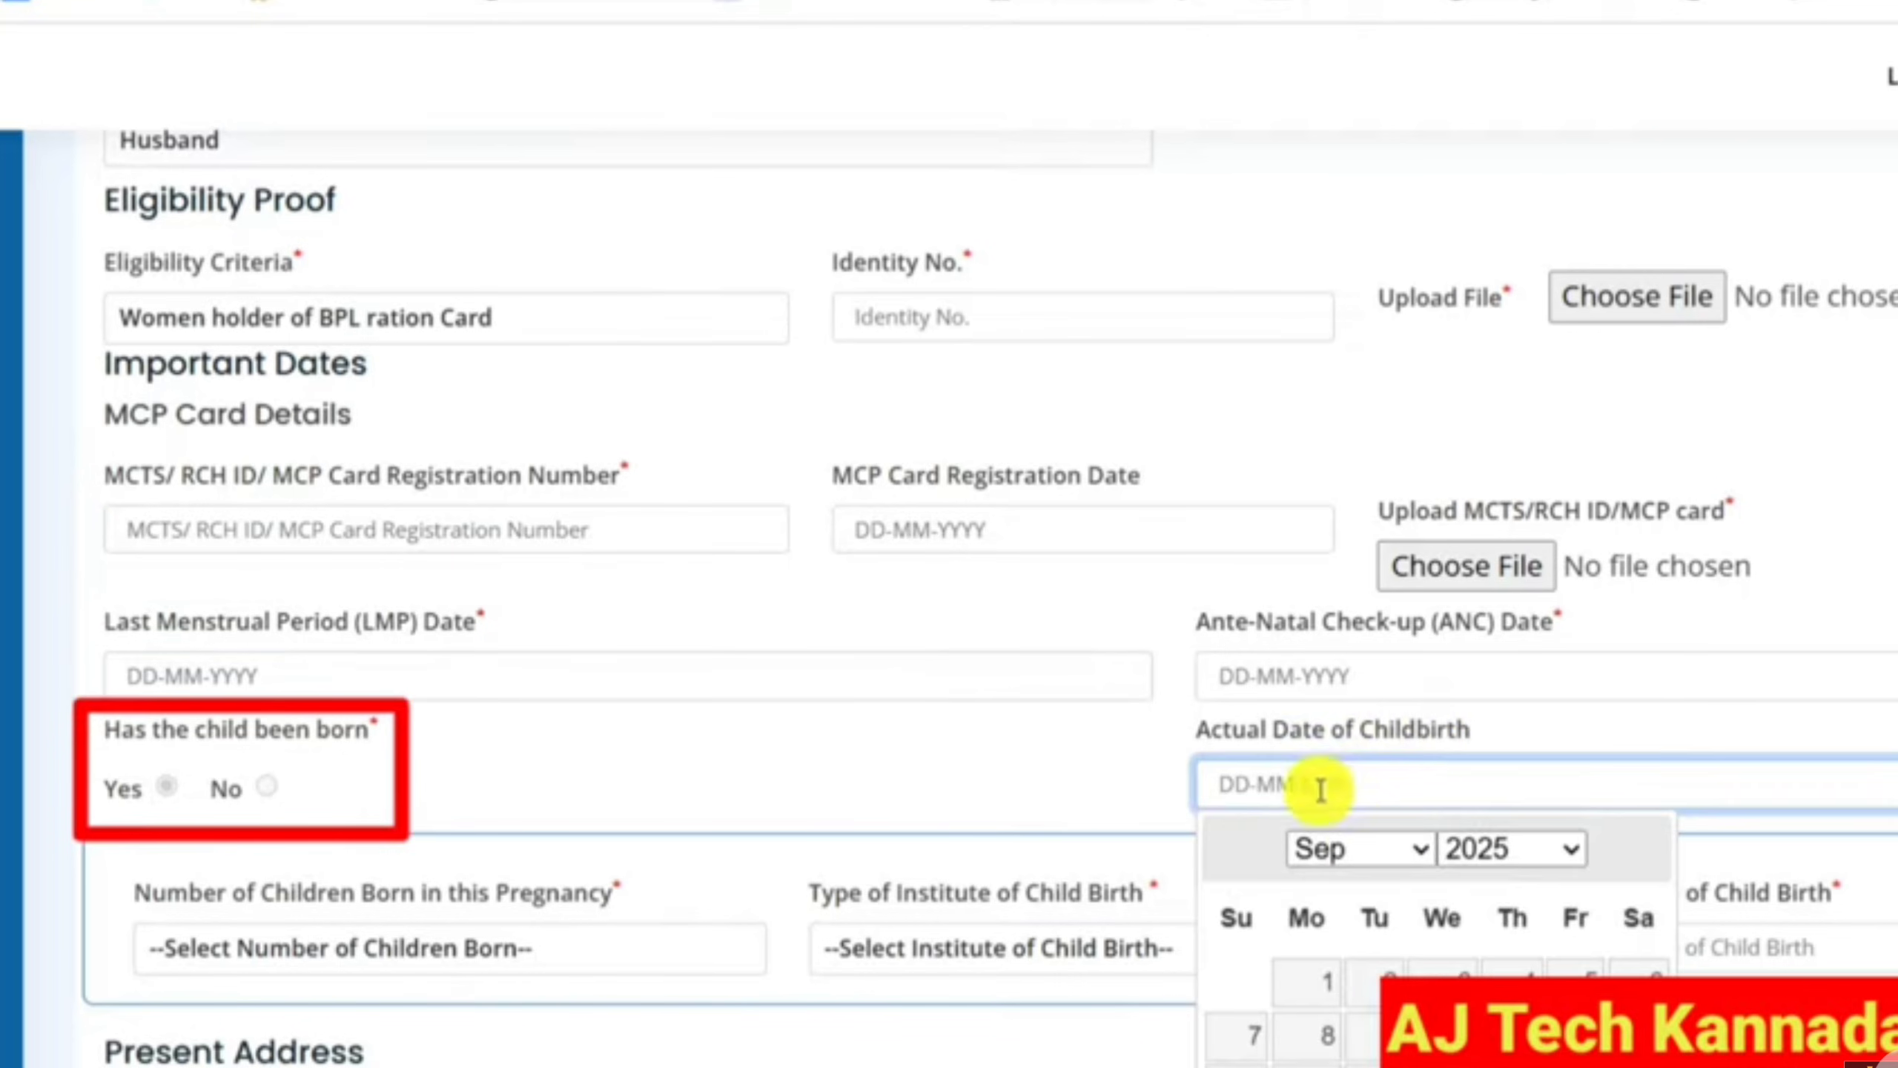
{"action": "left_click", "coordinate": [1032, 750]}
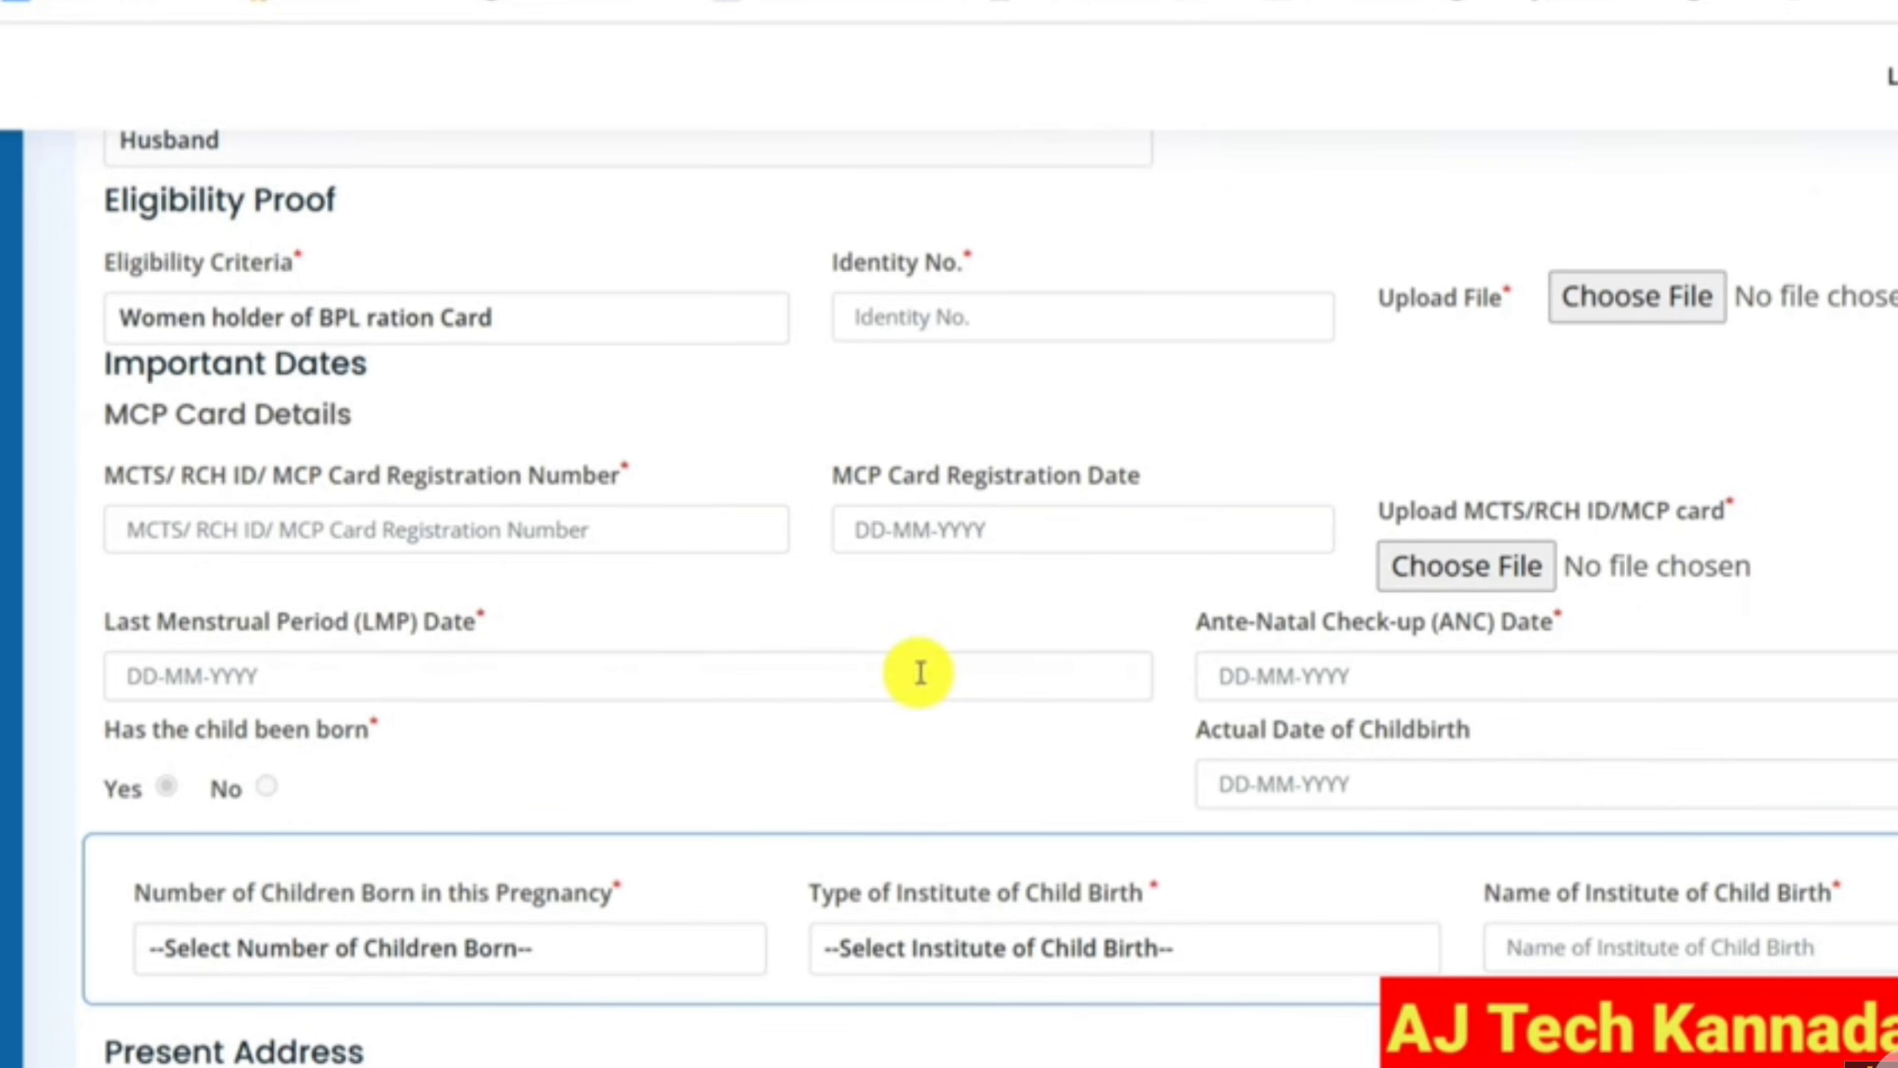
Step: Record 1 child born, with Government Hospital as the type of institute
{"action": "scroll", "coordinate": [957, 670], "scroll_direction": "down", "scroll_amount": 5}
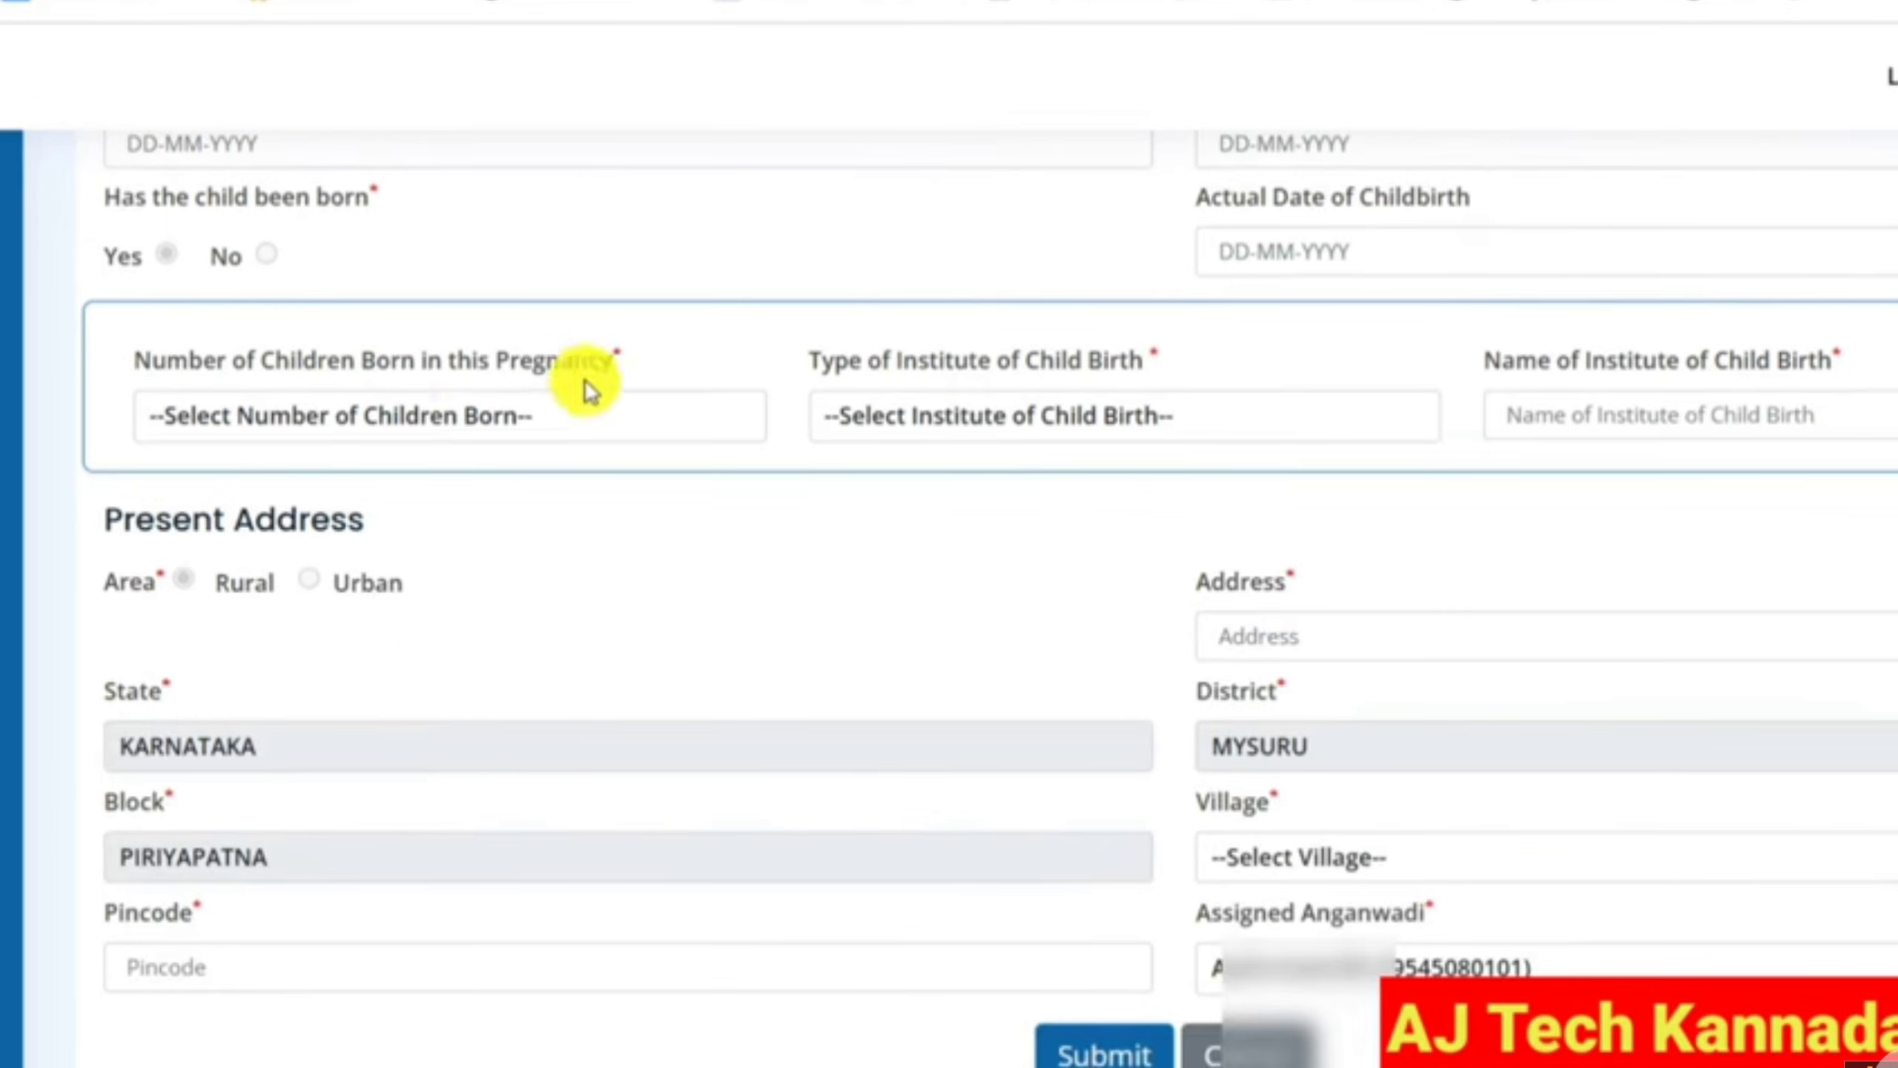
{"action": "left_click", "coordinate": [457, 413]}
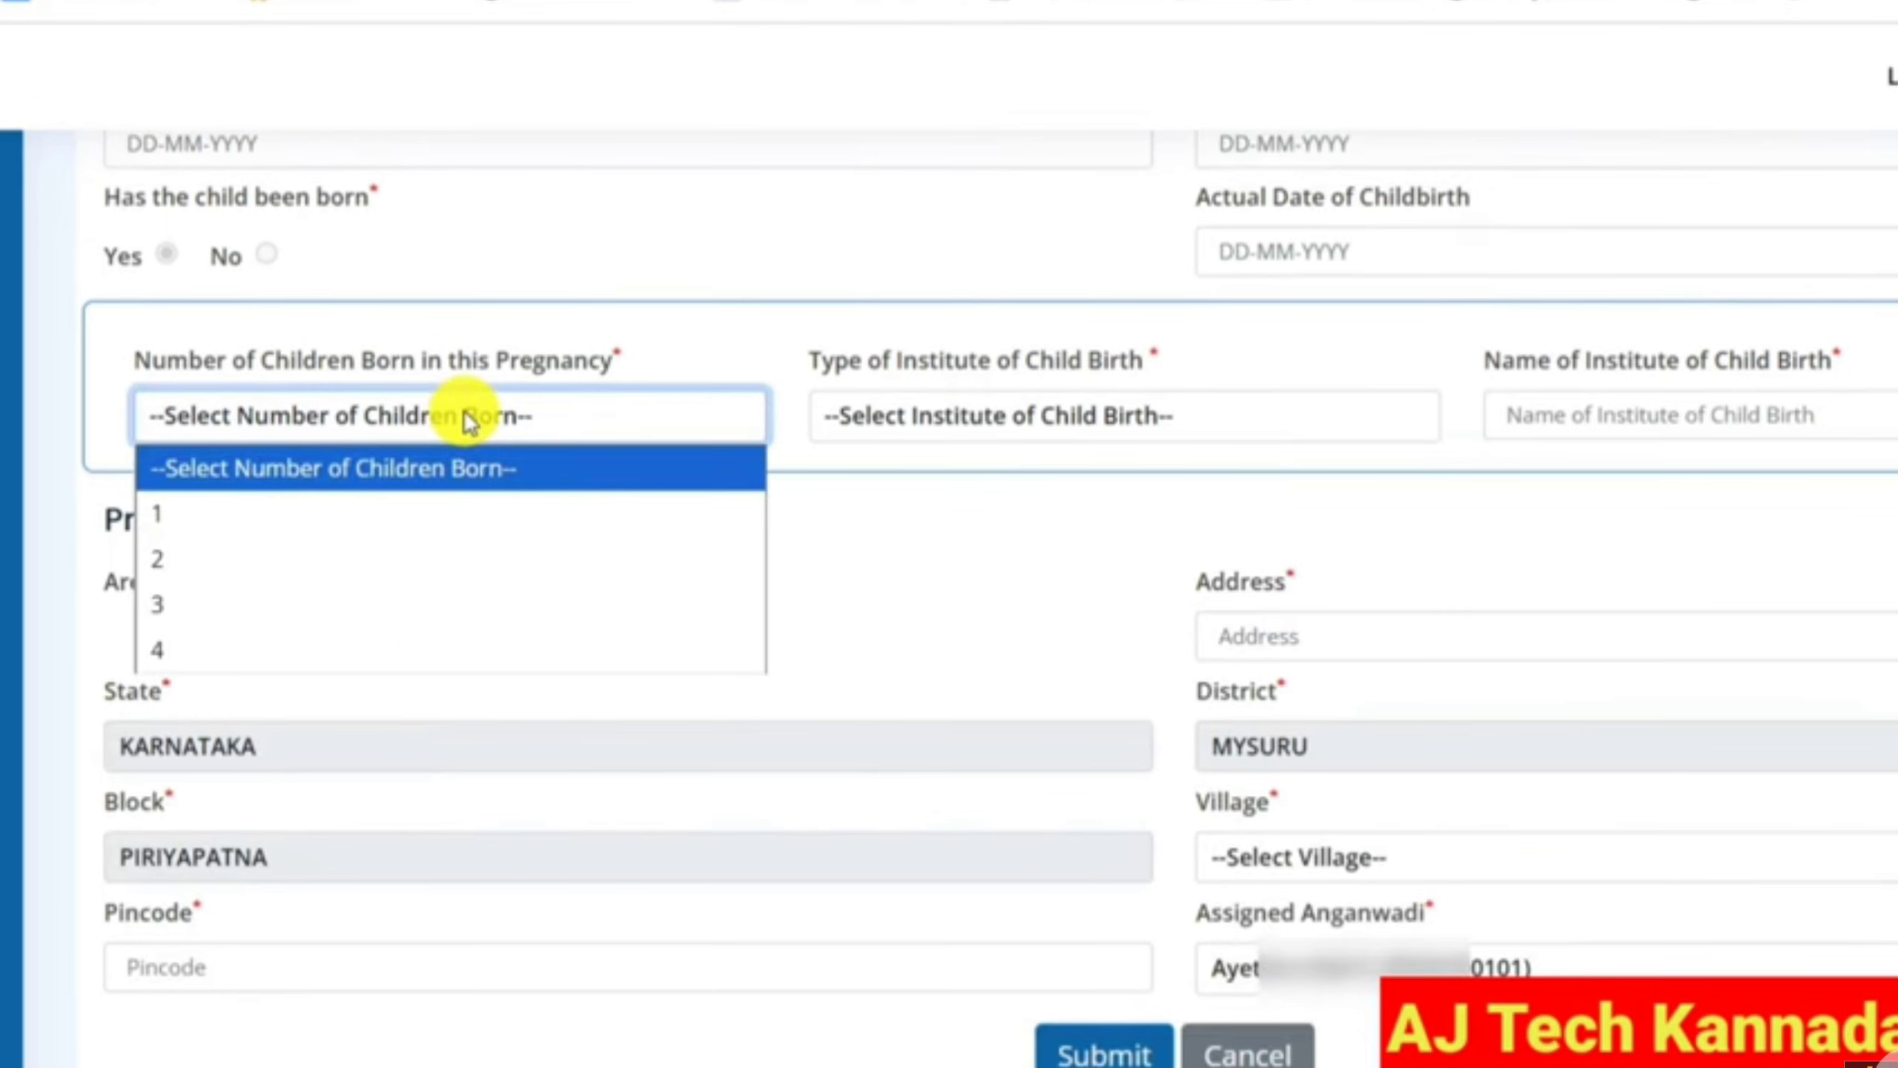
{"action": "left_click", "coordinate": [251, 516]}
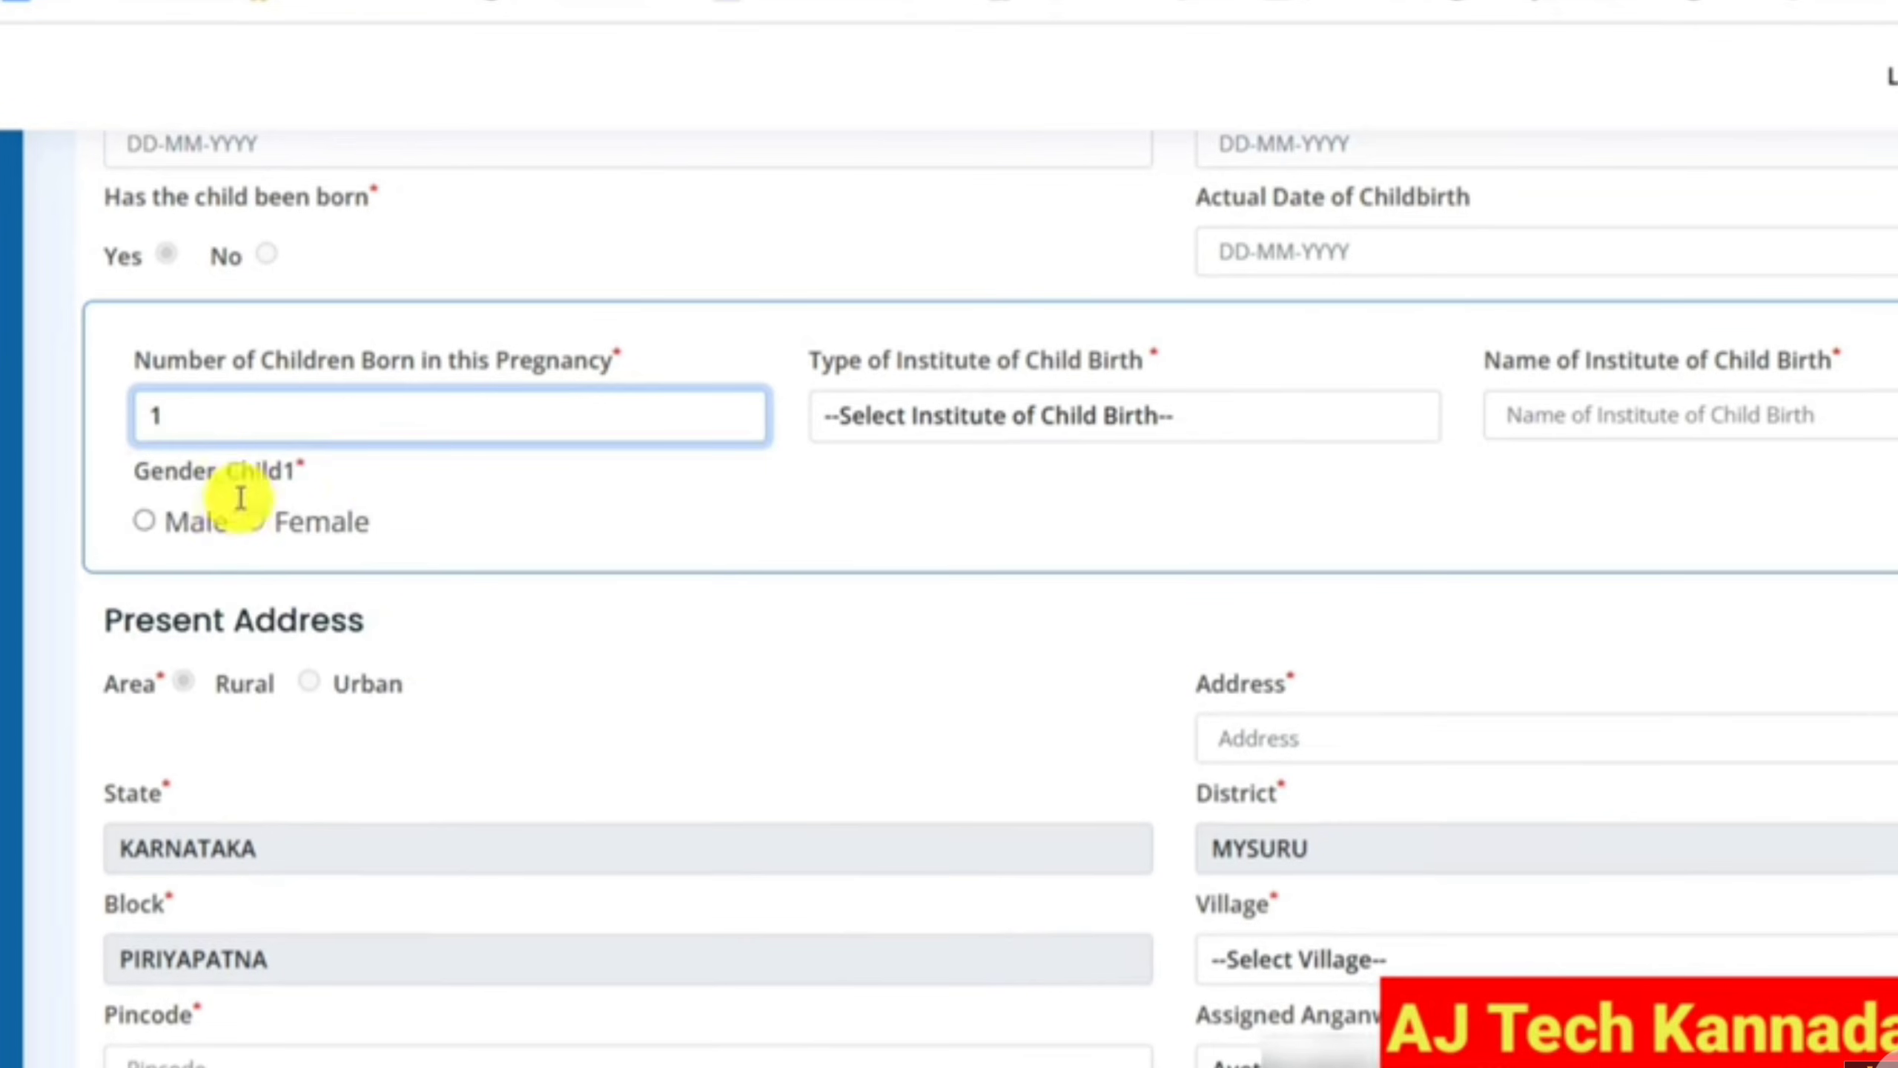
{"action": "left_click", "coordinate": [1066, 415]}
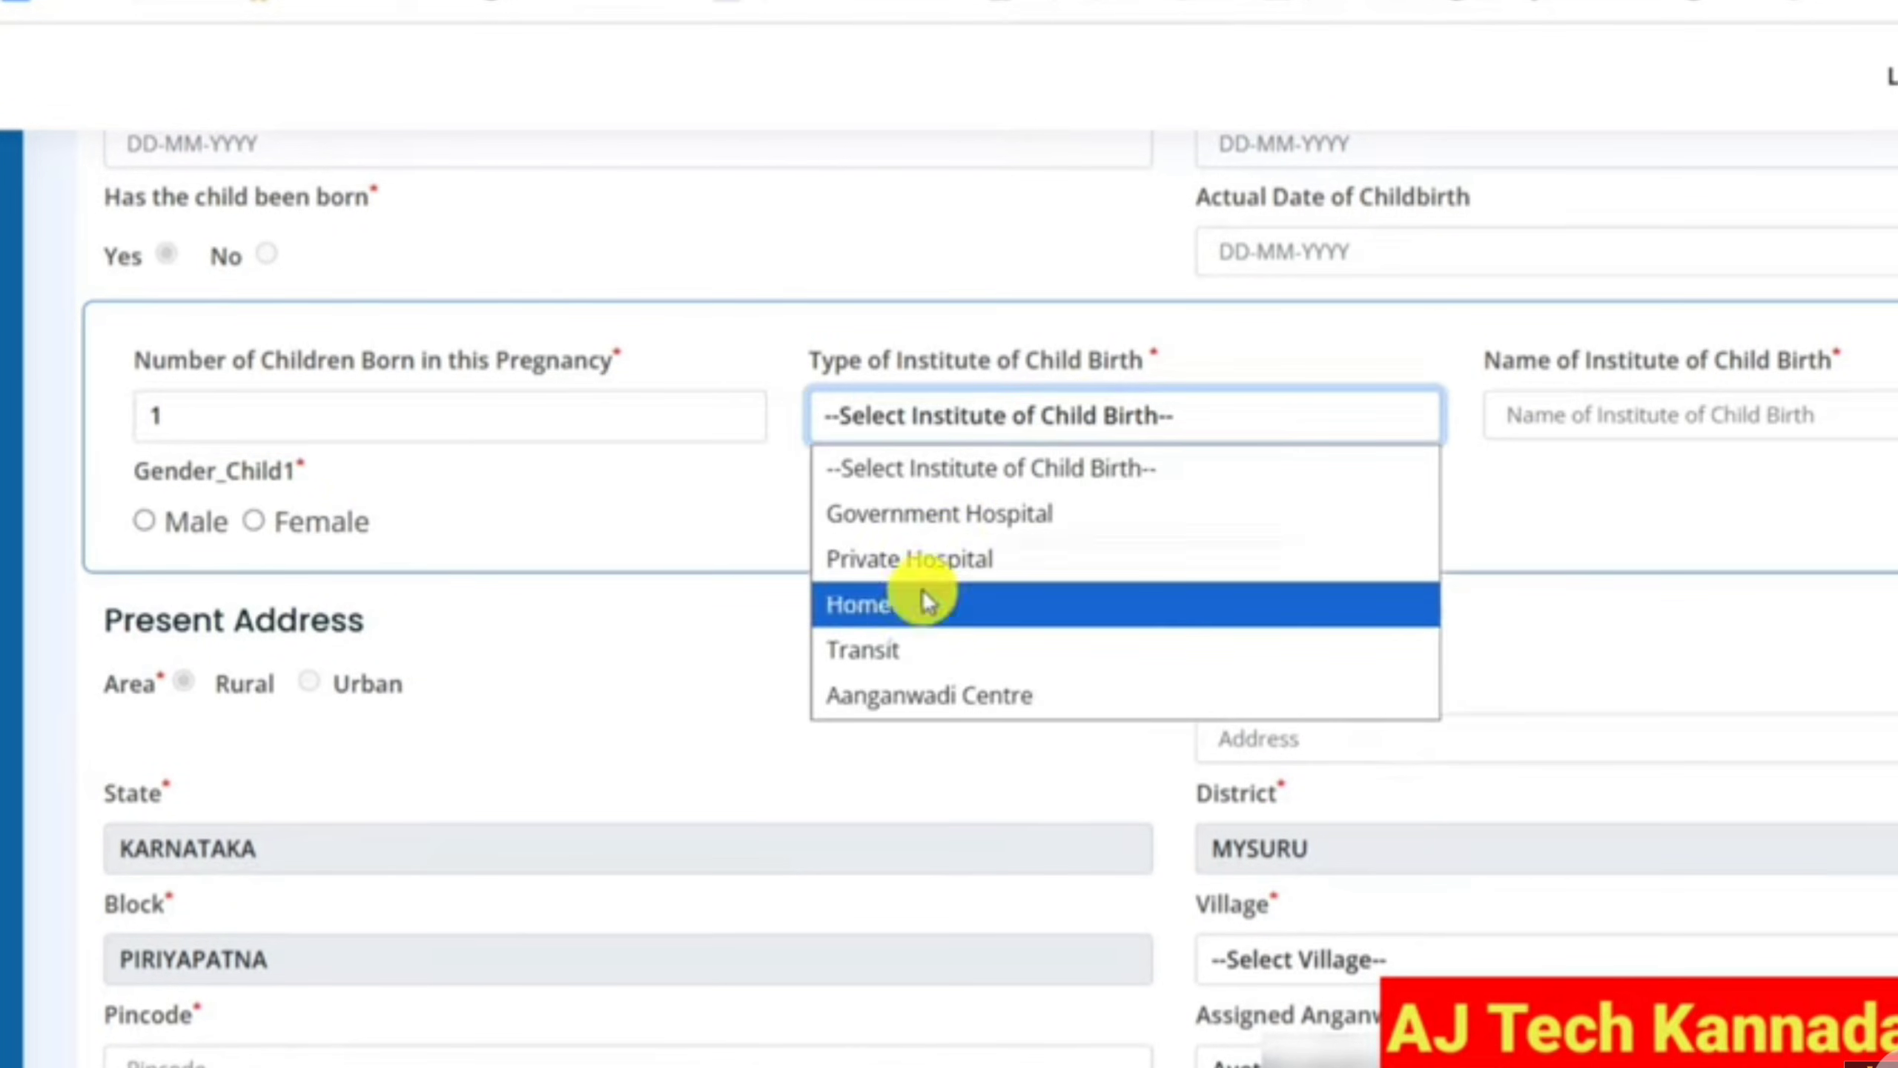
{"action": "left_click", "coordinate": [990, 521]}
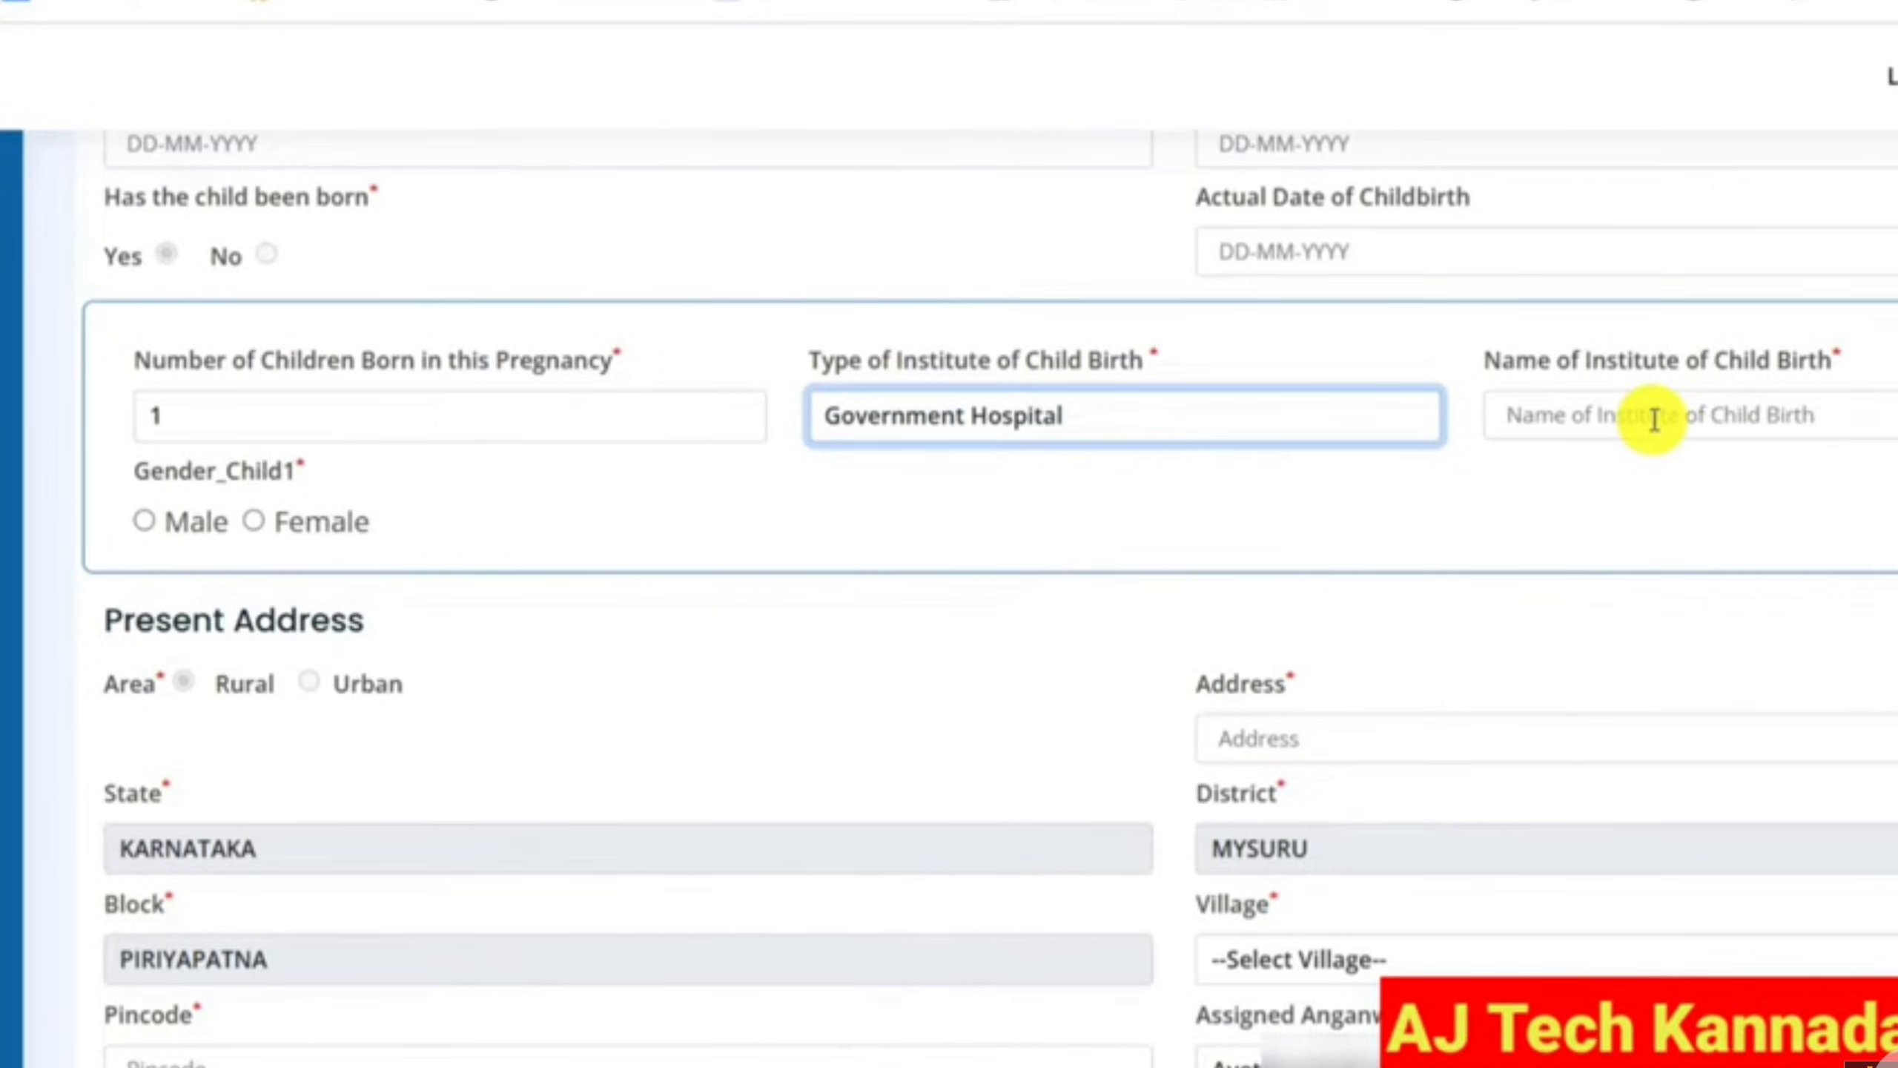
{"action": "left_click", "coordinate": [1622, 422]}
{"action": "left_click", "coordinate": [1592, 480]}
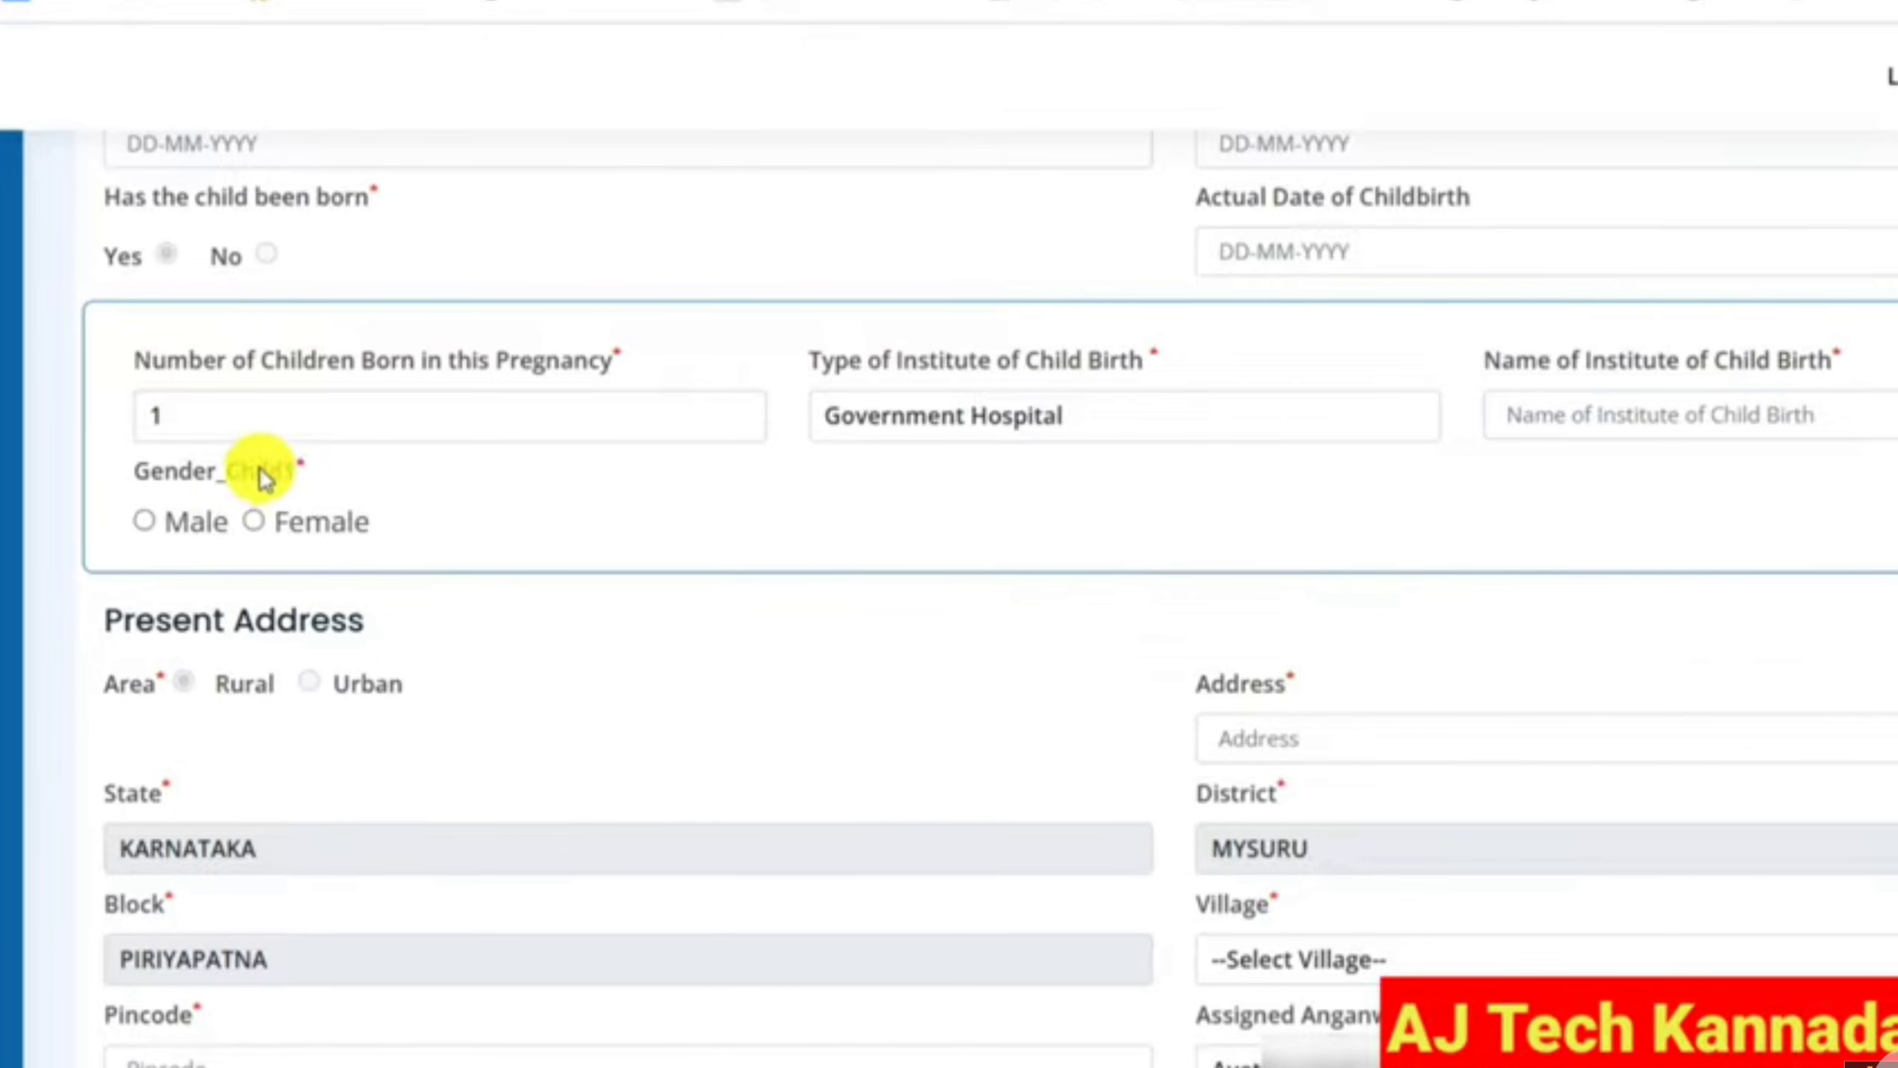
Step: Set Gender_Child1 to Male
{"action": "left_click", "coordinate": [143, 523]}
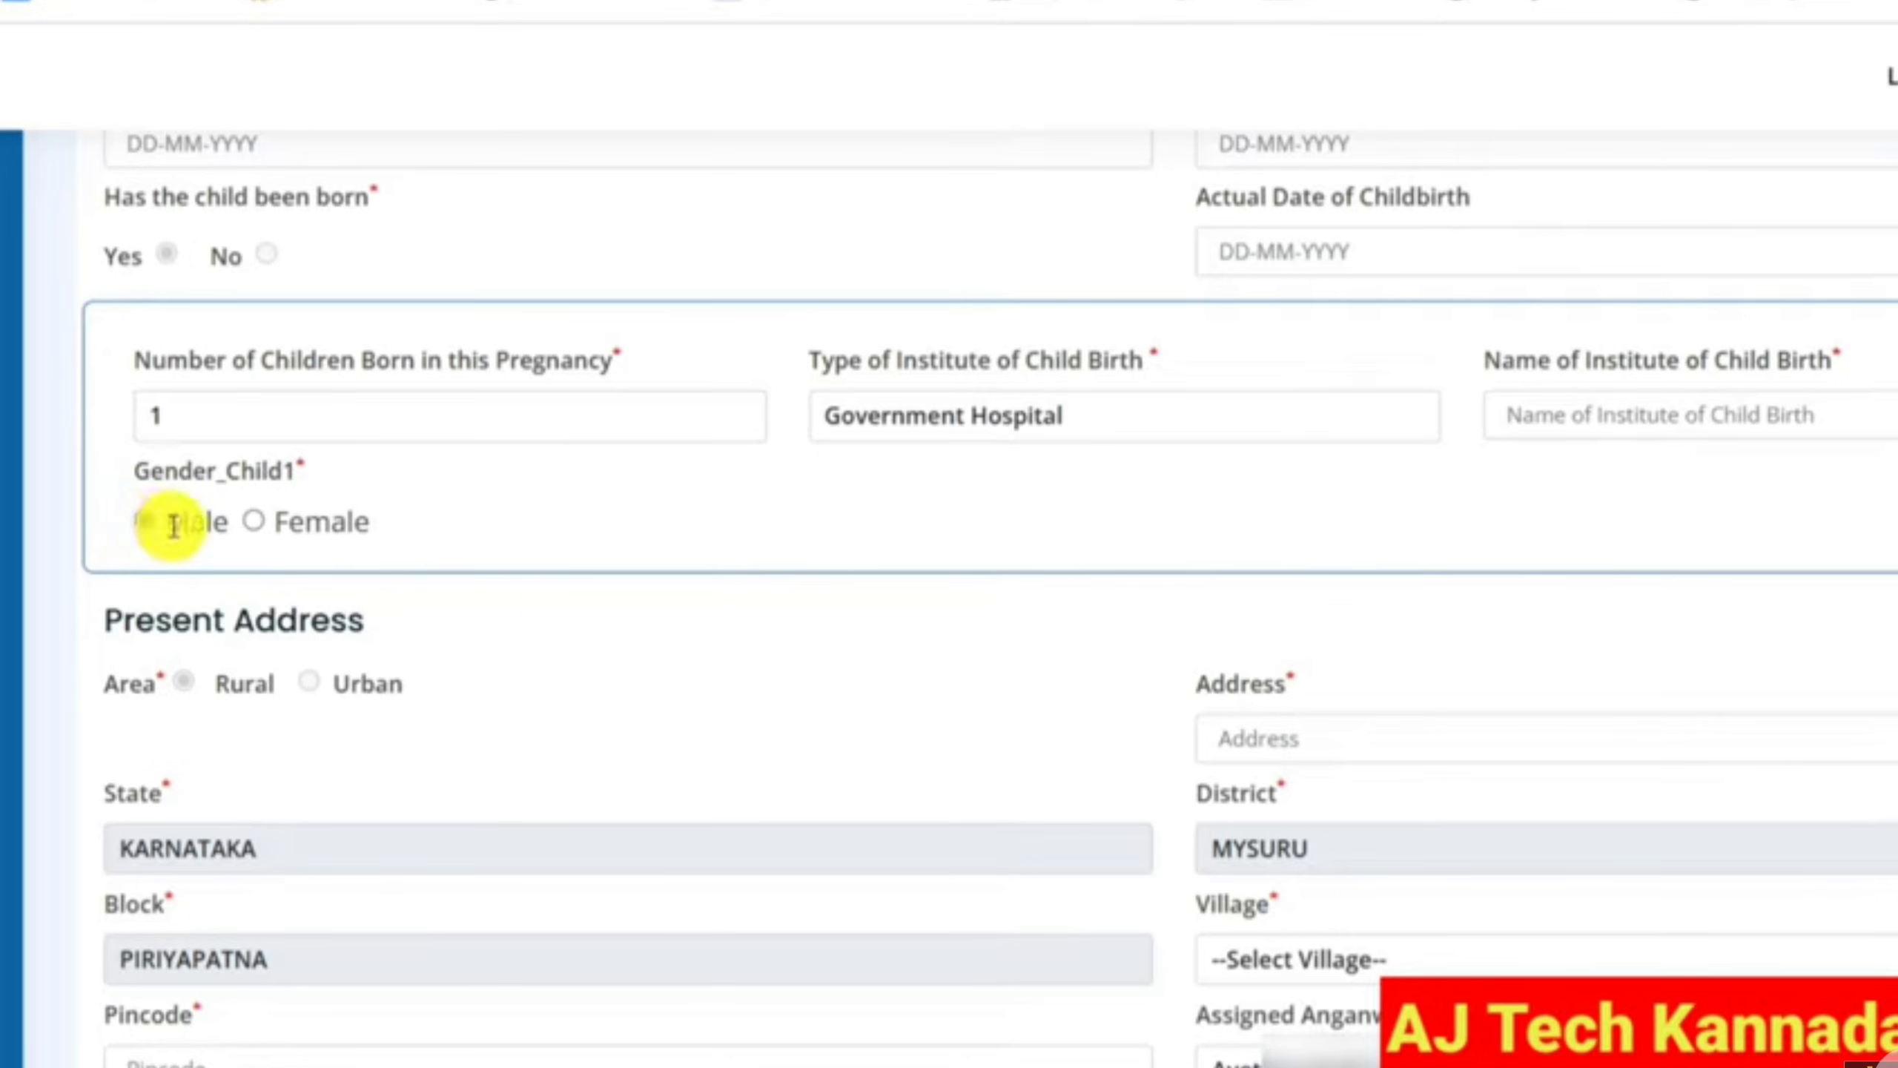
{"action": "left_click", "coordinate": [253, 522]}
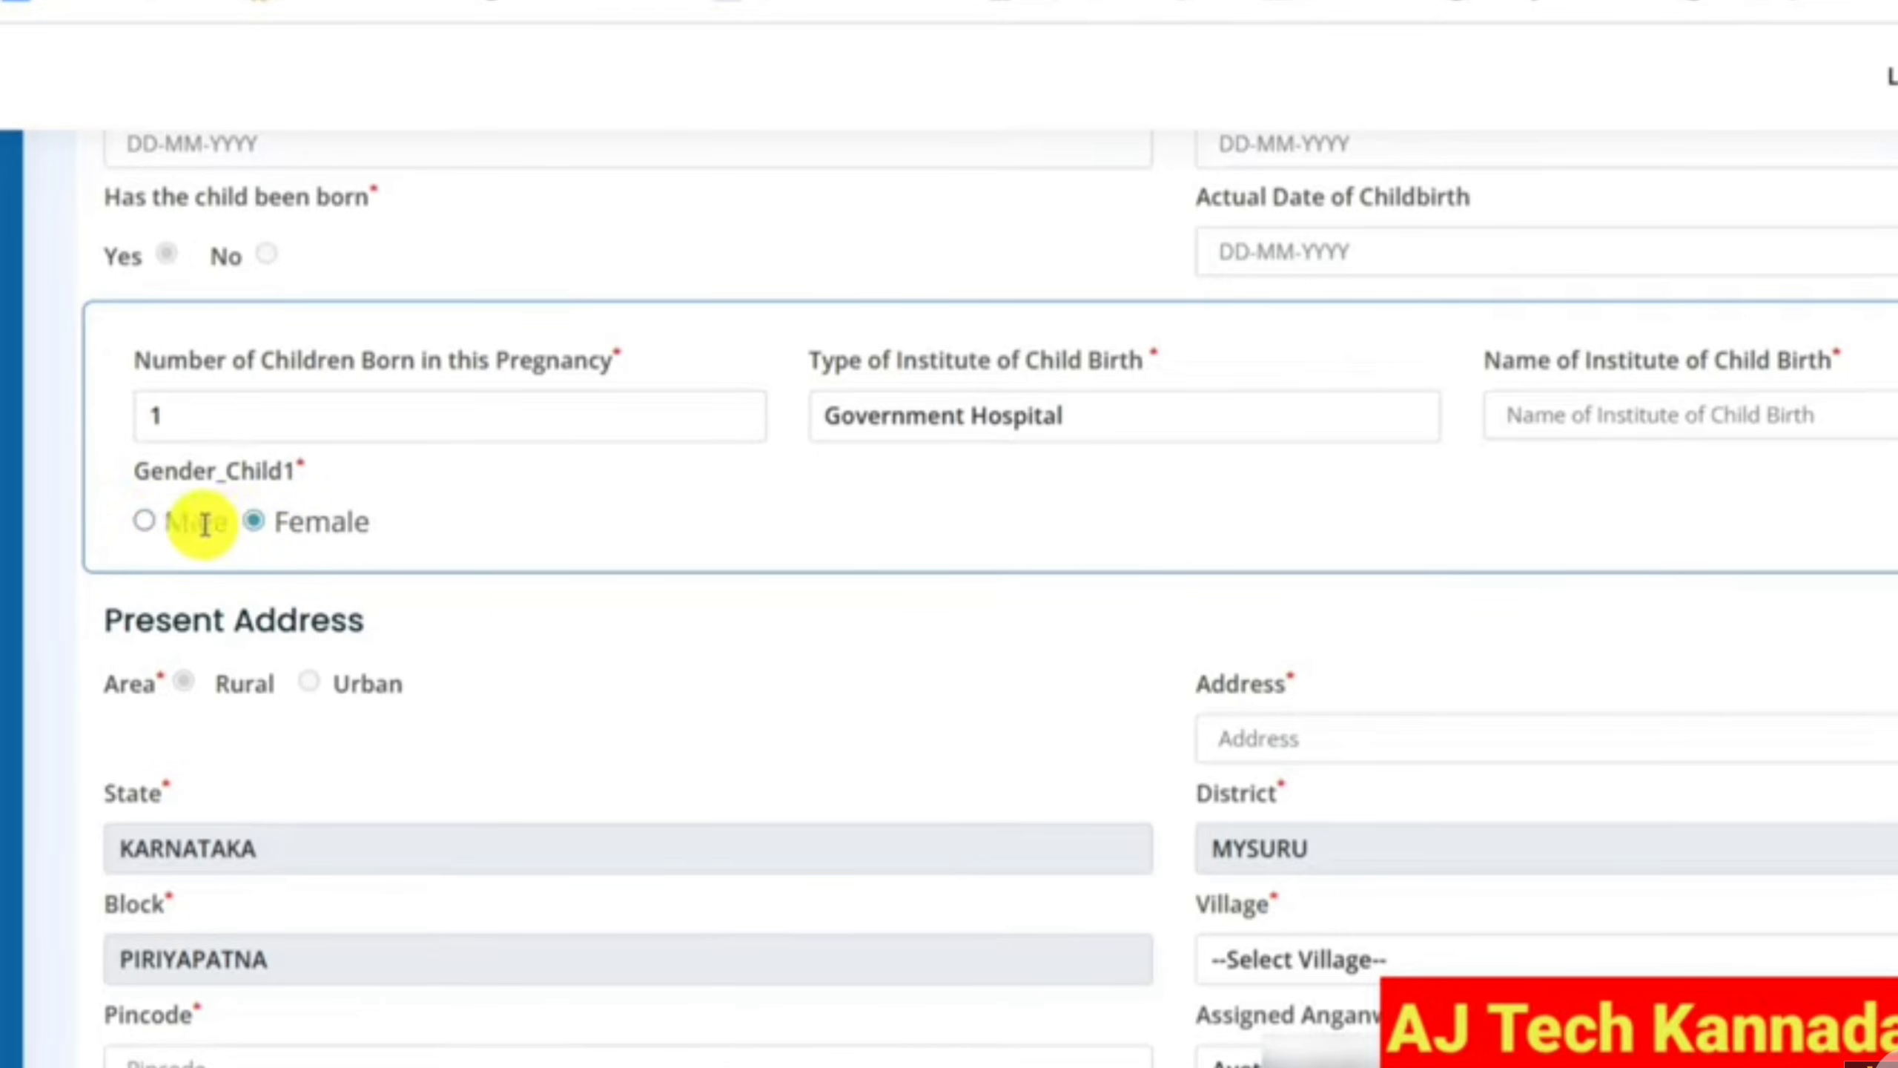
{"action": "left_click", "coordinate": [144, 523]}
{"action": "scroll", "coordinate": [561, 462], "scroll_direction": "down", "scroll_amount": 2}
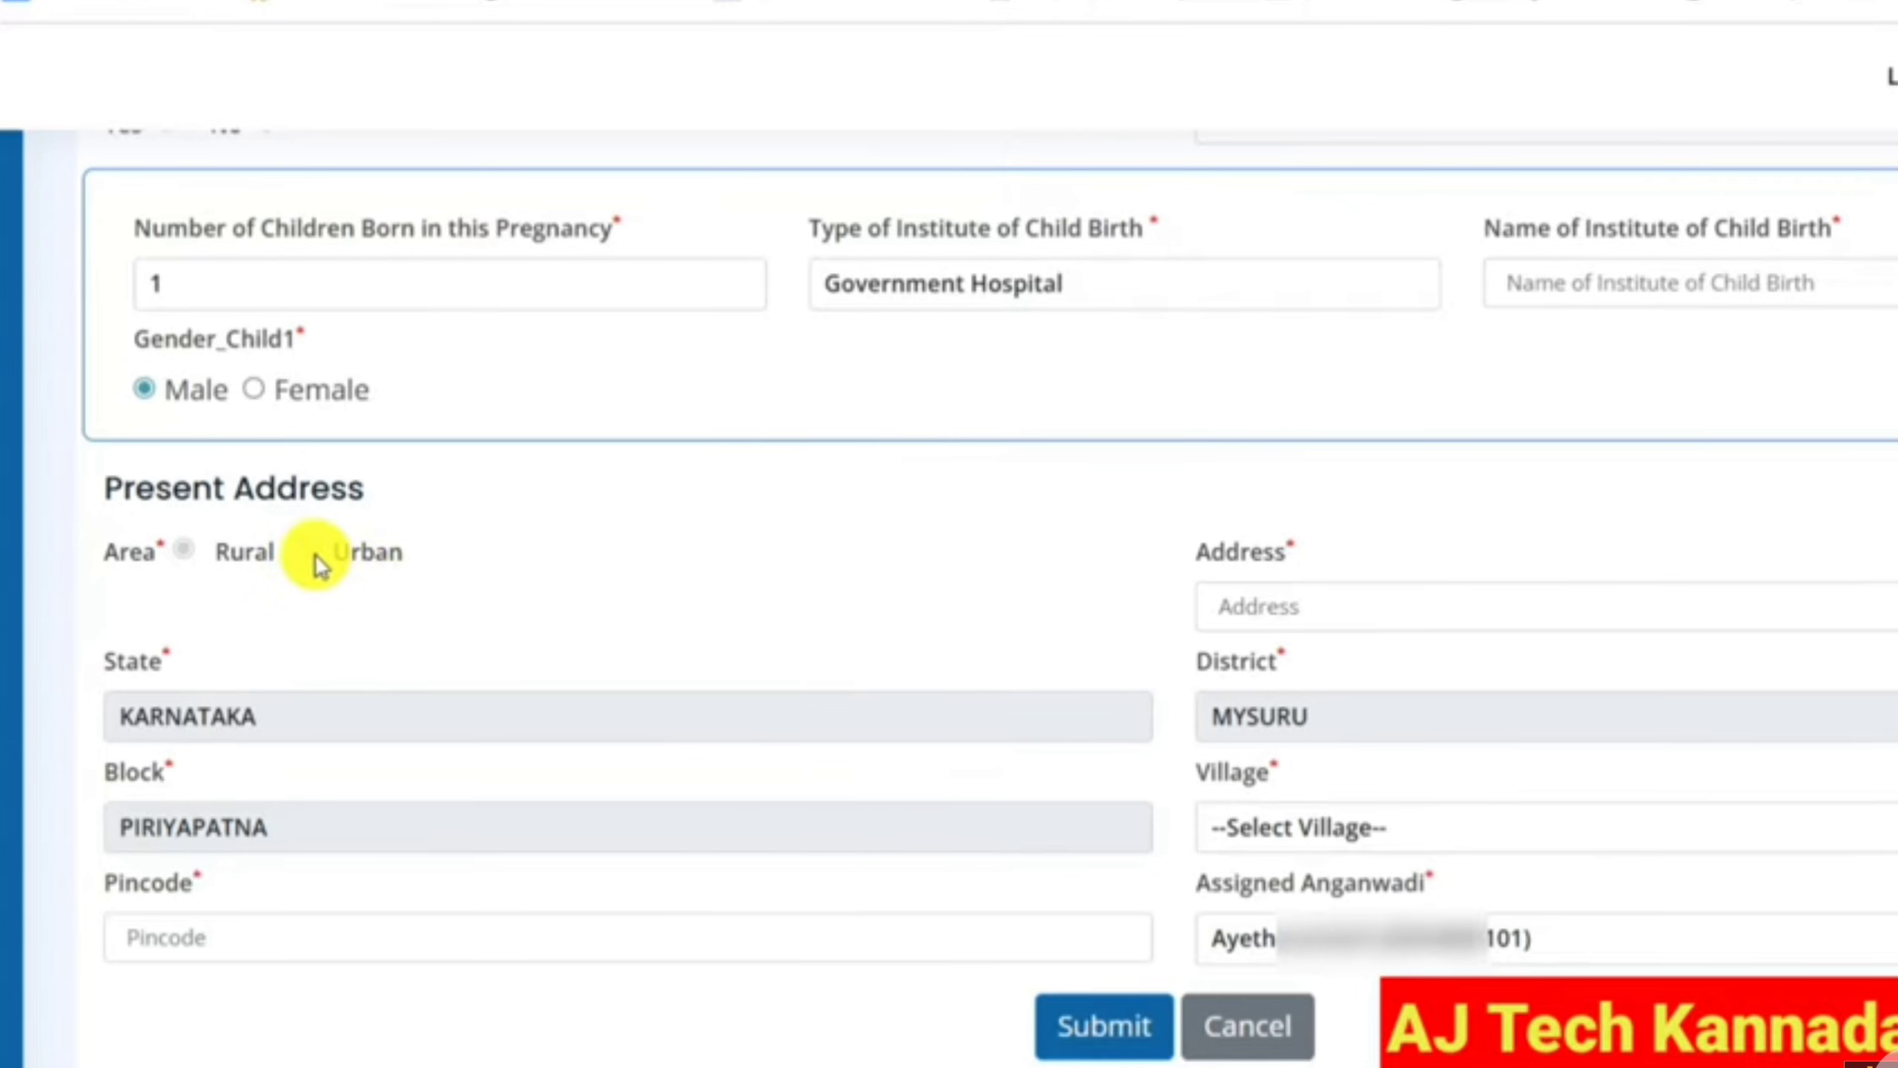
Step: Select the beneficiary's village in the present address and enter pincode 571107
{"action": "left_click", "coordinate": [1252, 607]}
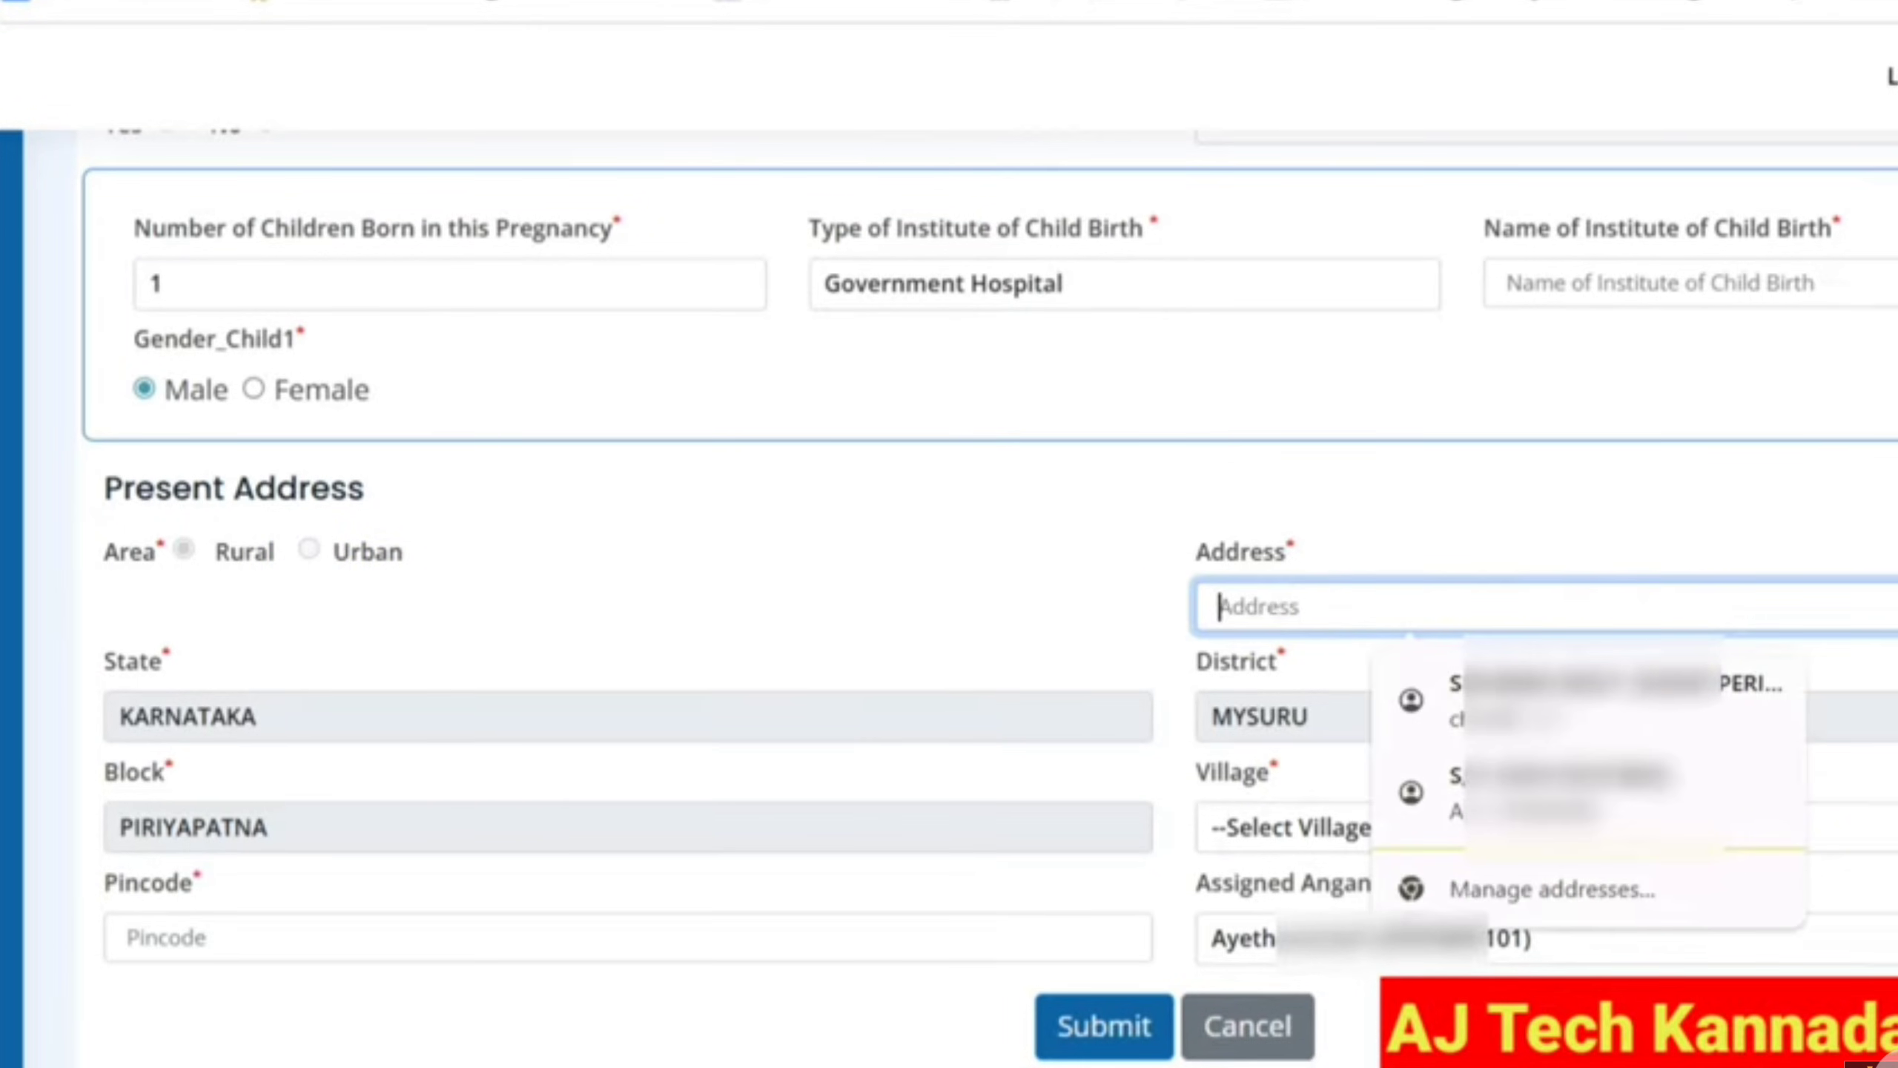
{"action": "left_click", "coordinate": [719, 587]}
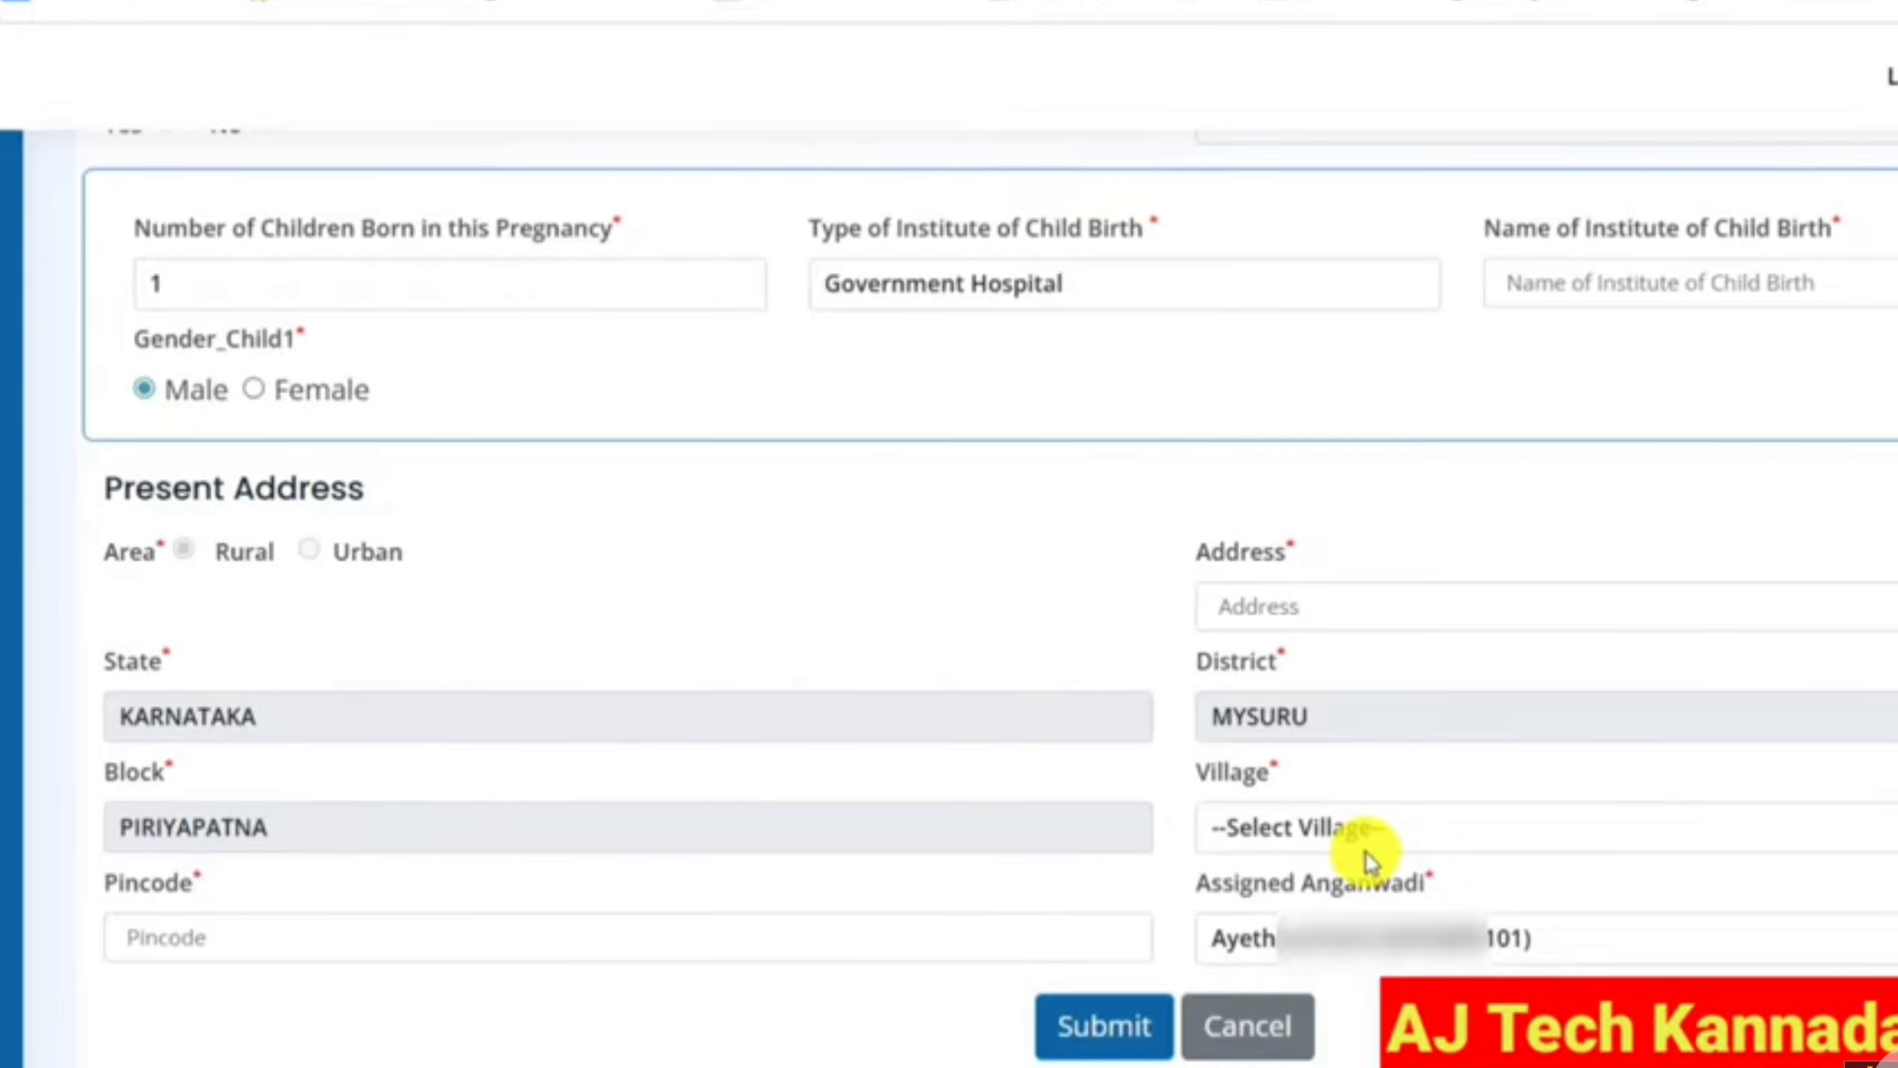
{"action": "left_click", "coordinate": [1343, 828]}
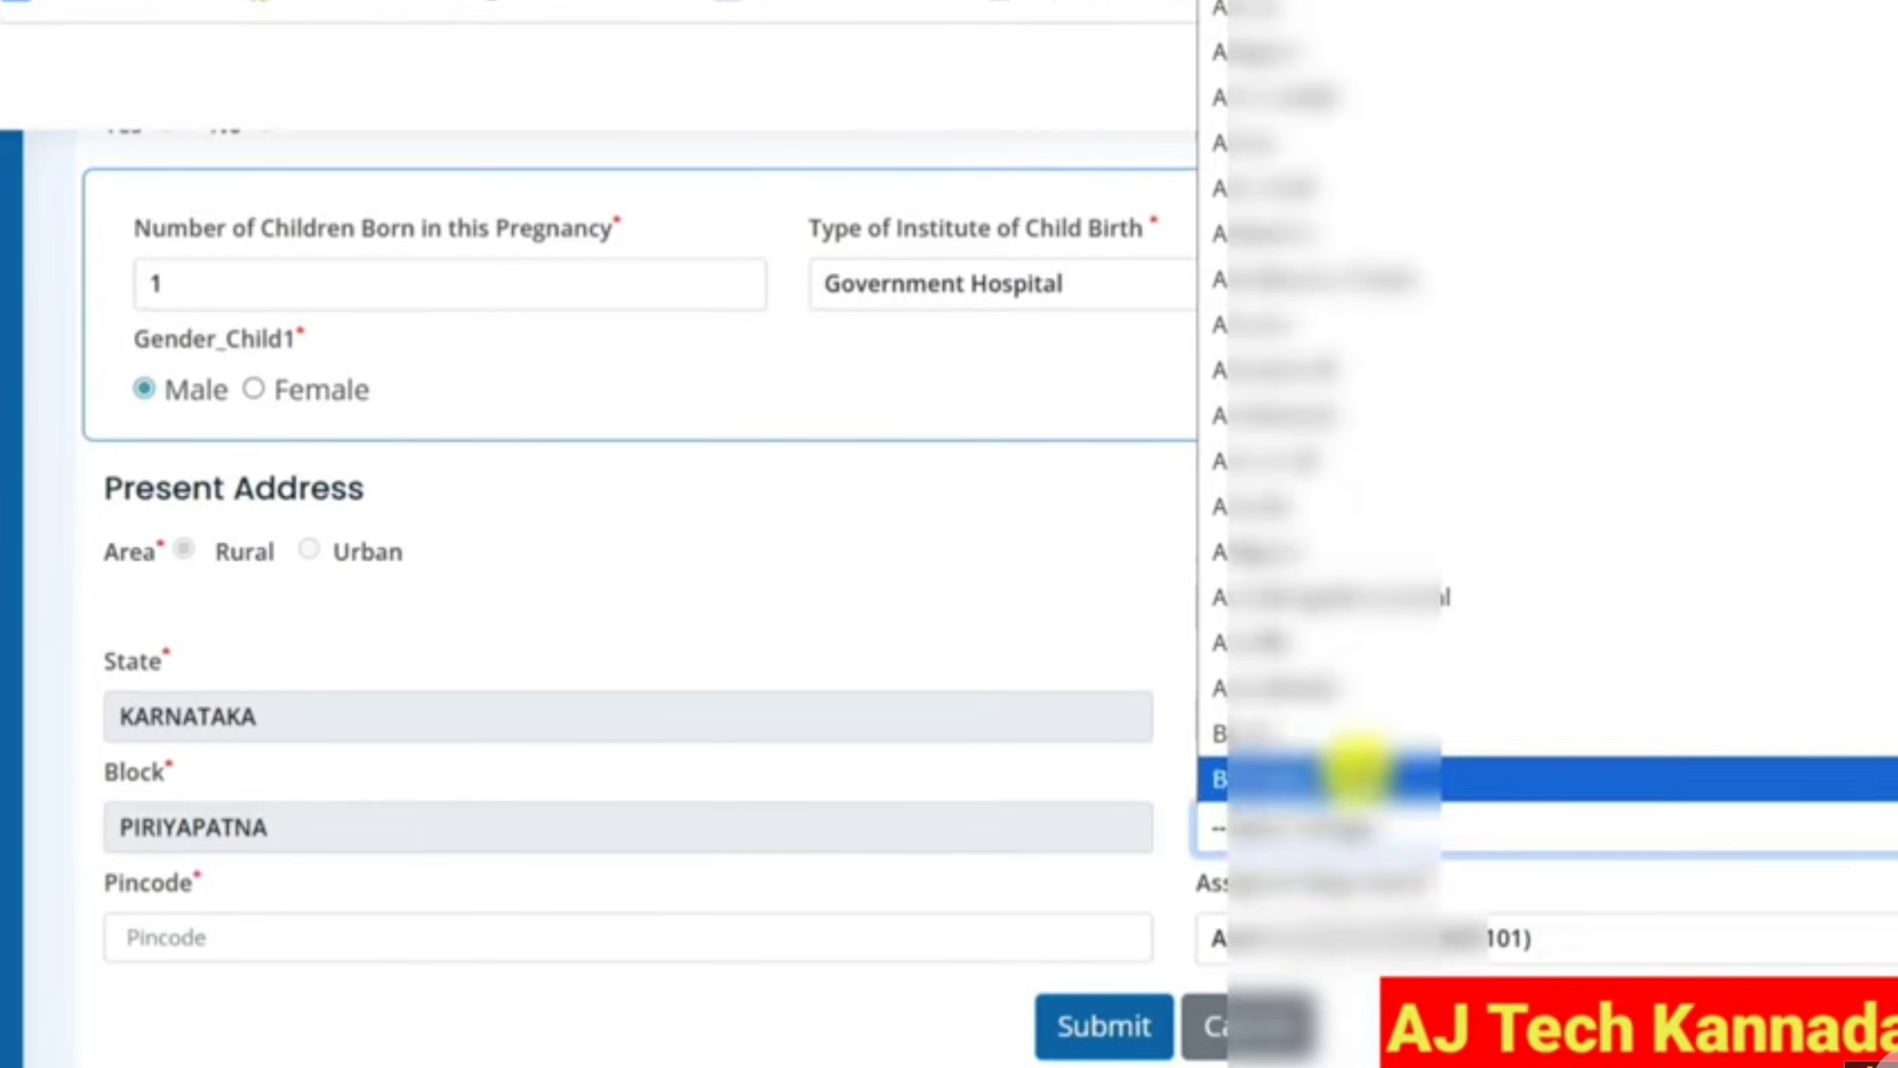
{"action": "left_click", "coordinate": [1268, 96]}
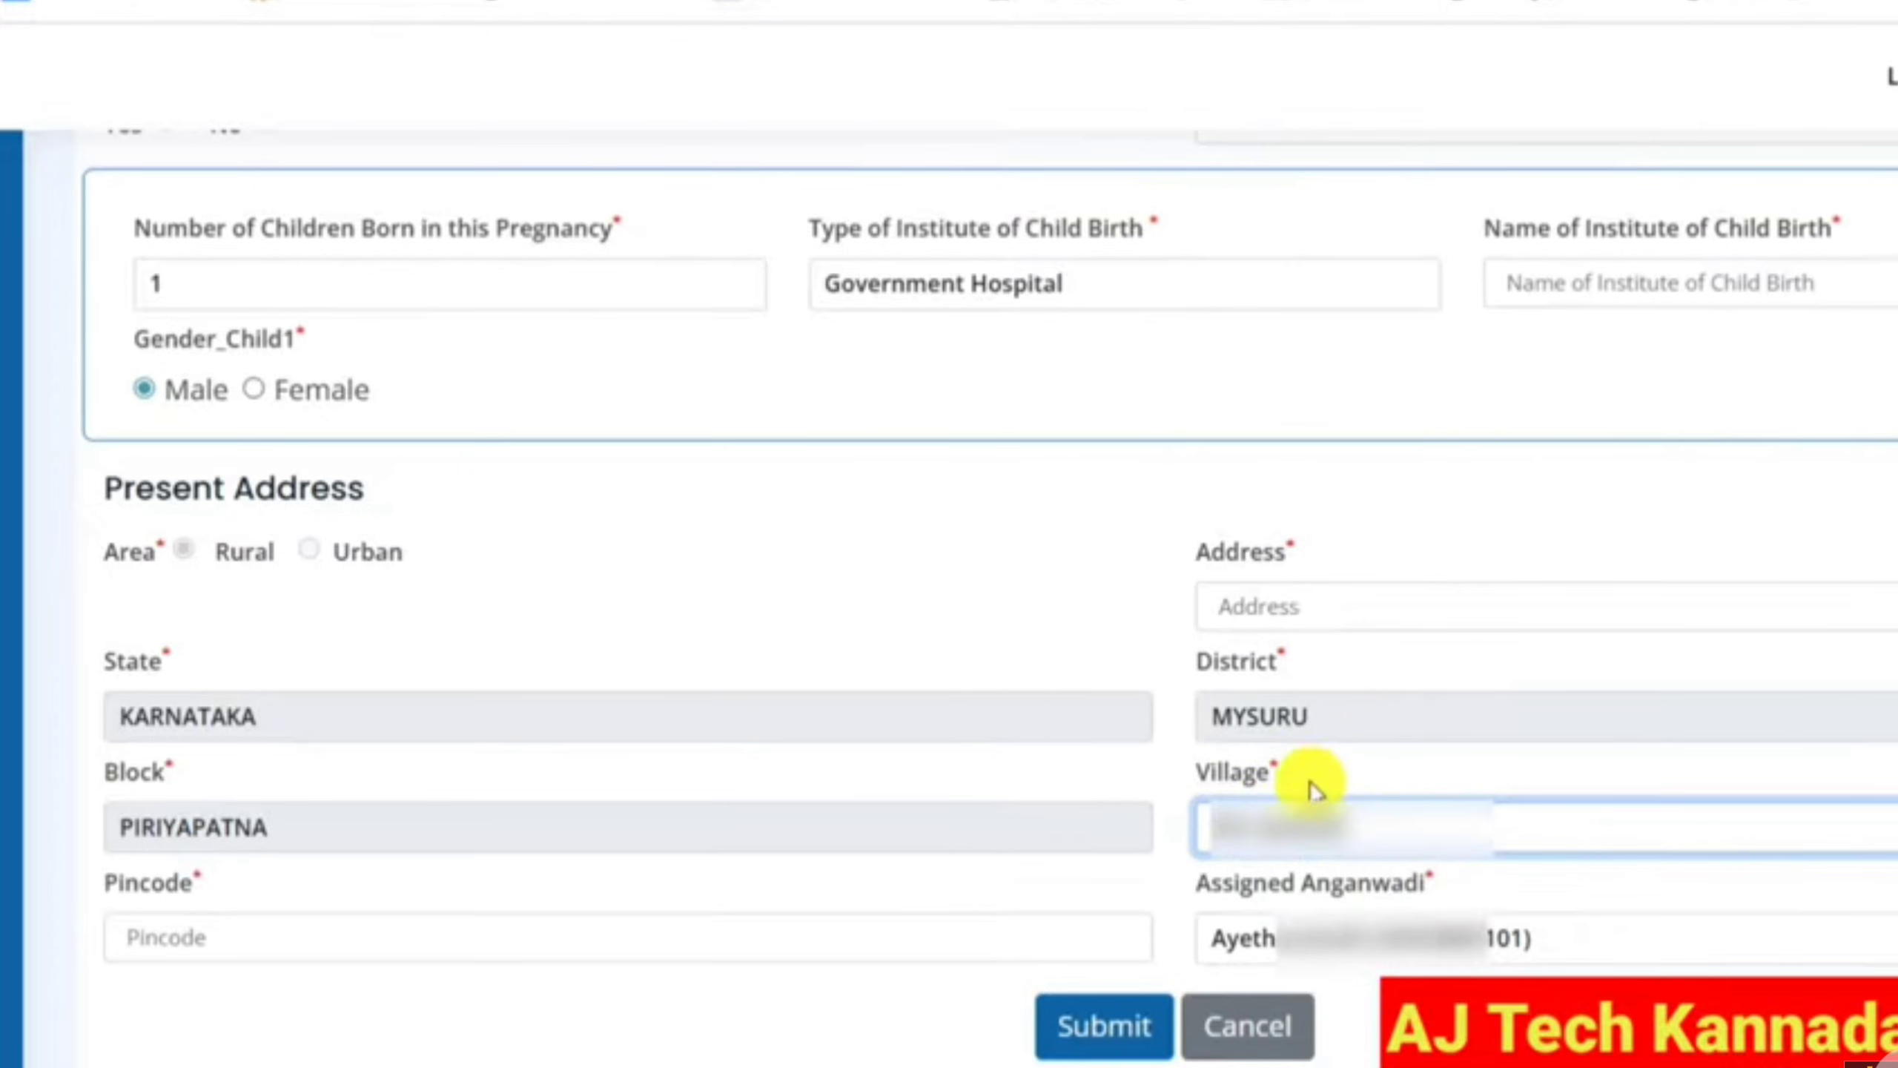
{"action": "left_click", "coordinate": [129, 937]}
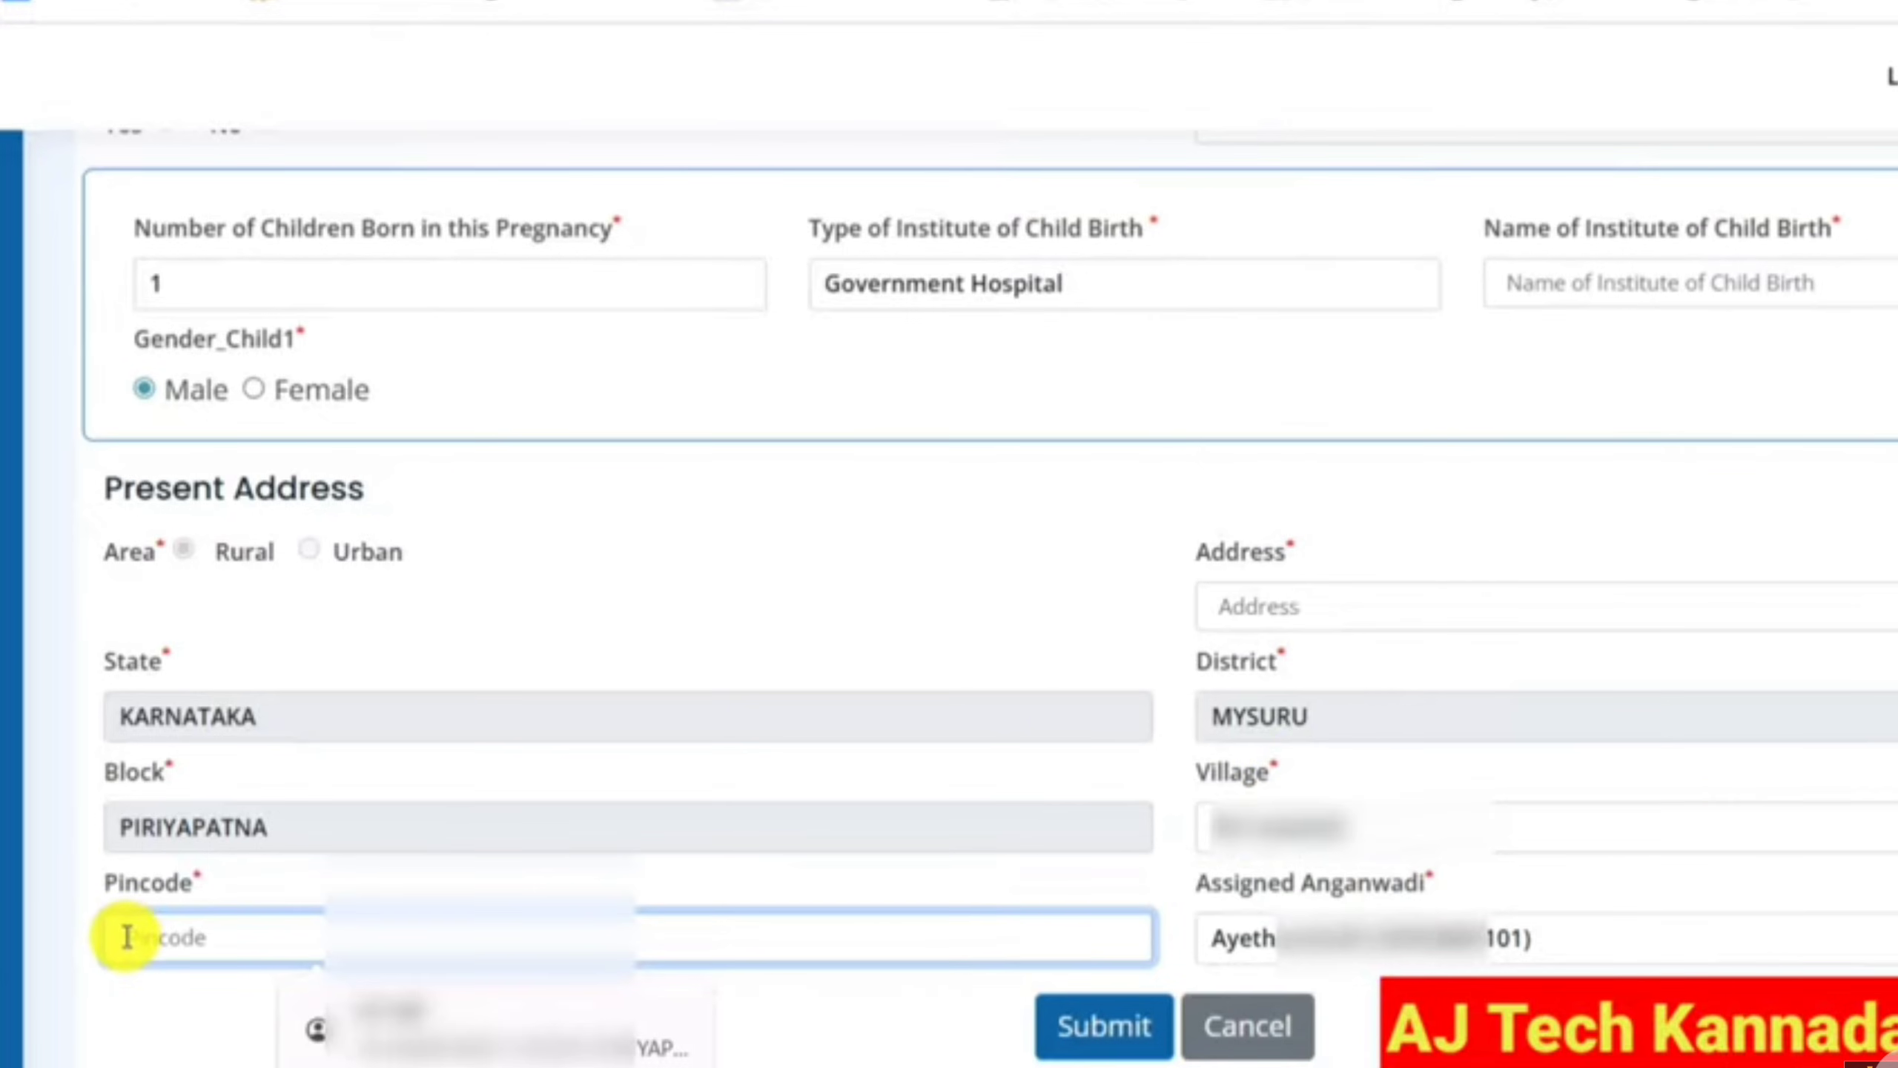
{"action": "type", "text": "57110"}
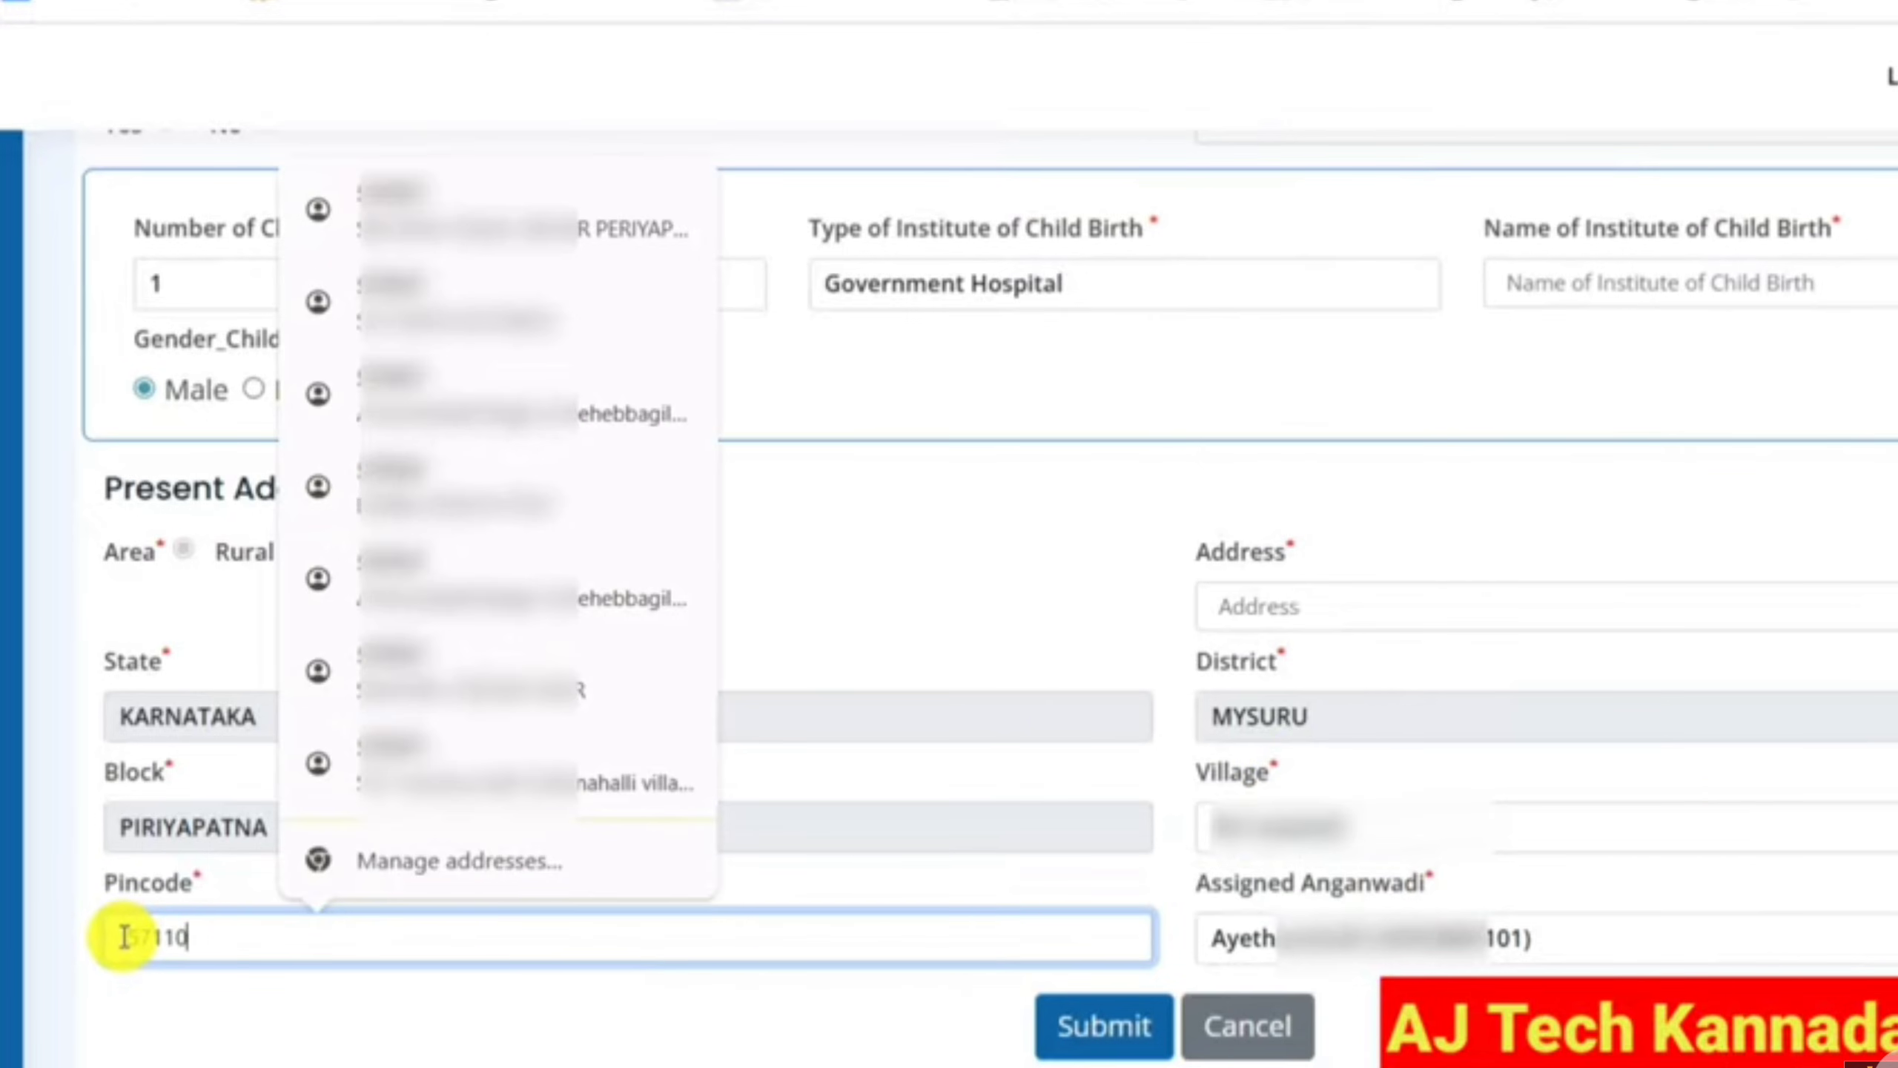
{"action": "type", "text": "7"}
{"action": "left_click", "coordinate": [284, 1053]}
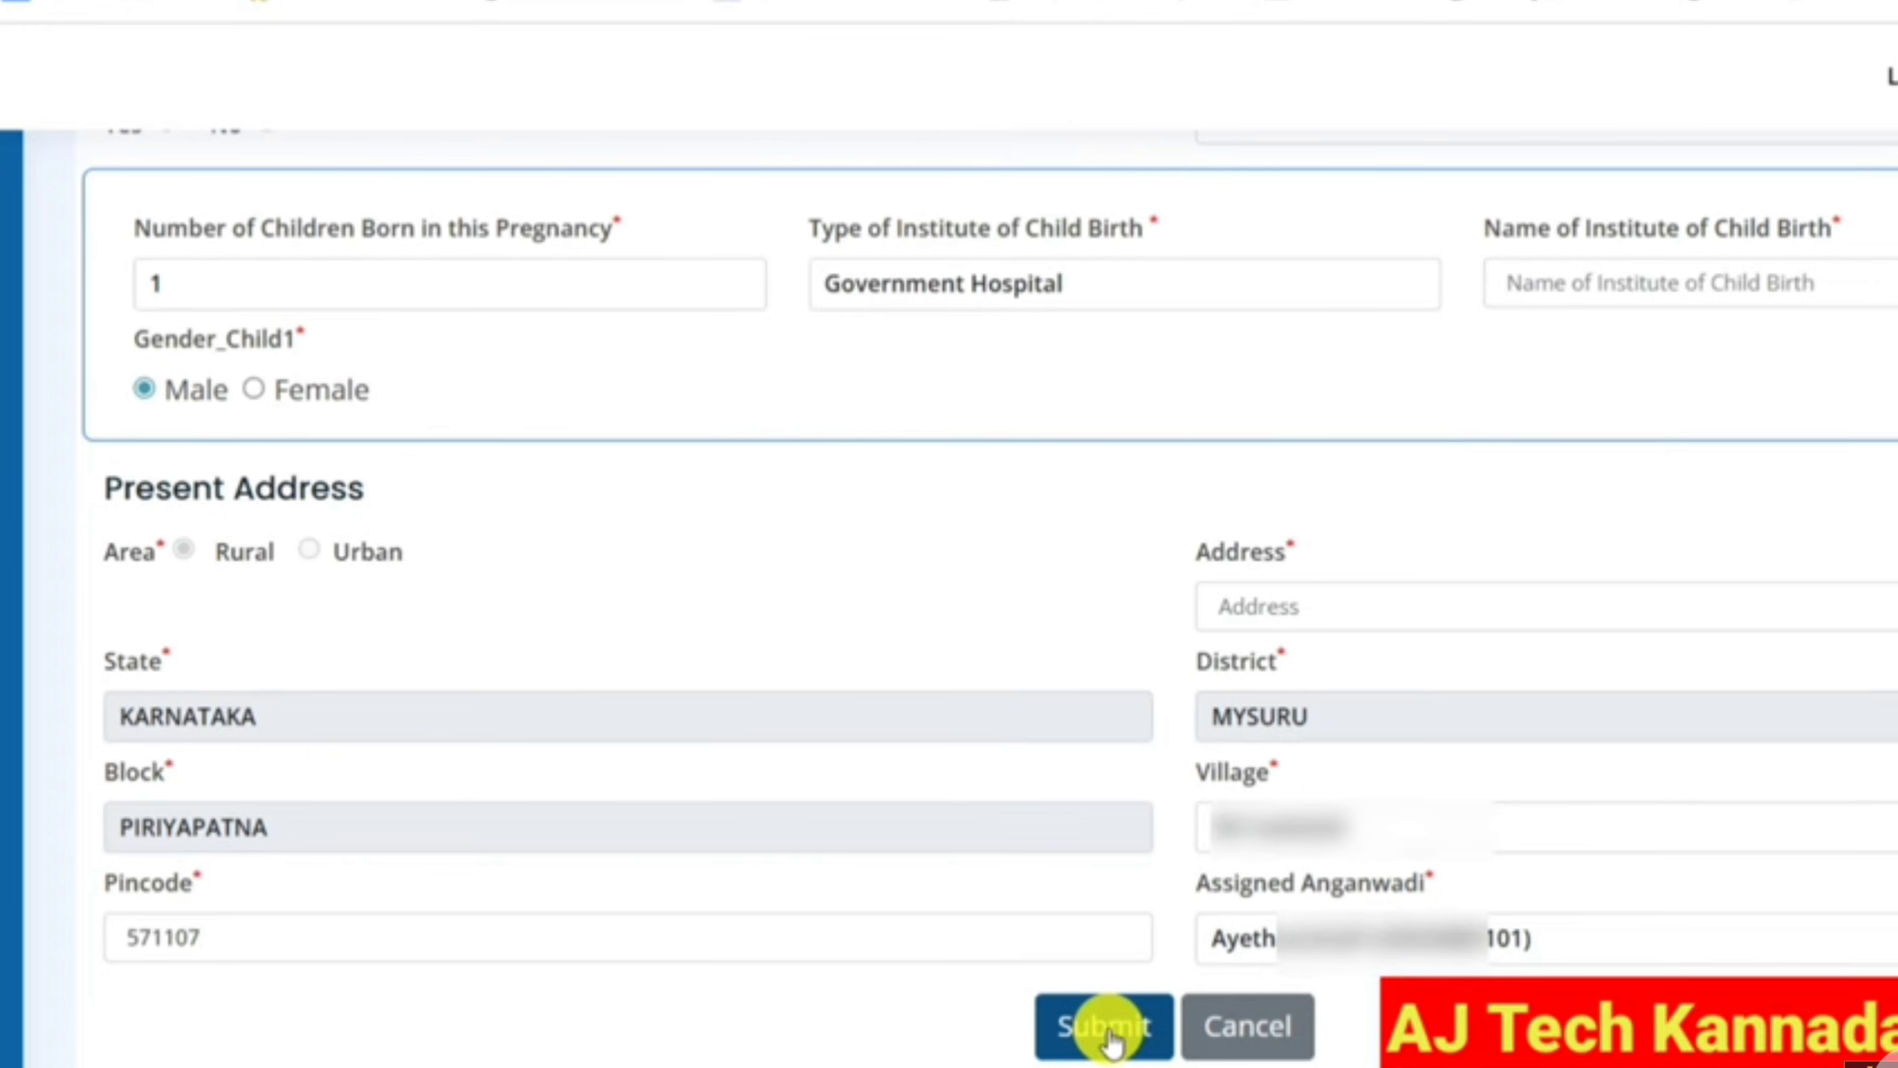
Step: Submit the registration, then check the first pre-registered beneficiary's NPCI mapping status
{"action": "left_click", "coordinate": [1111, 1042]}
{"action": "left_click", "coordinate": [211, 154]}
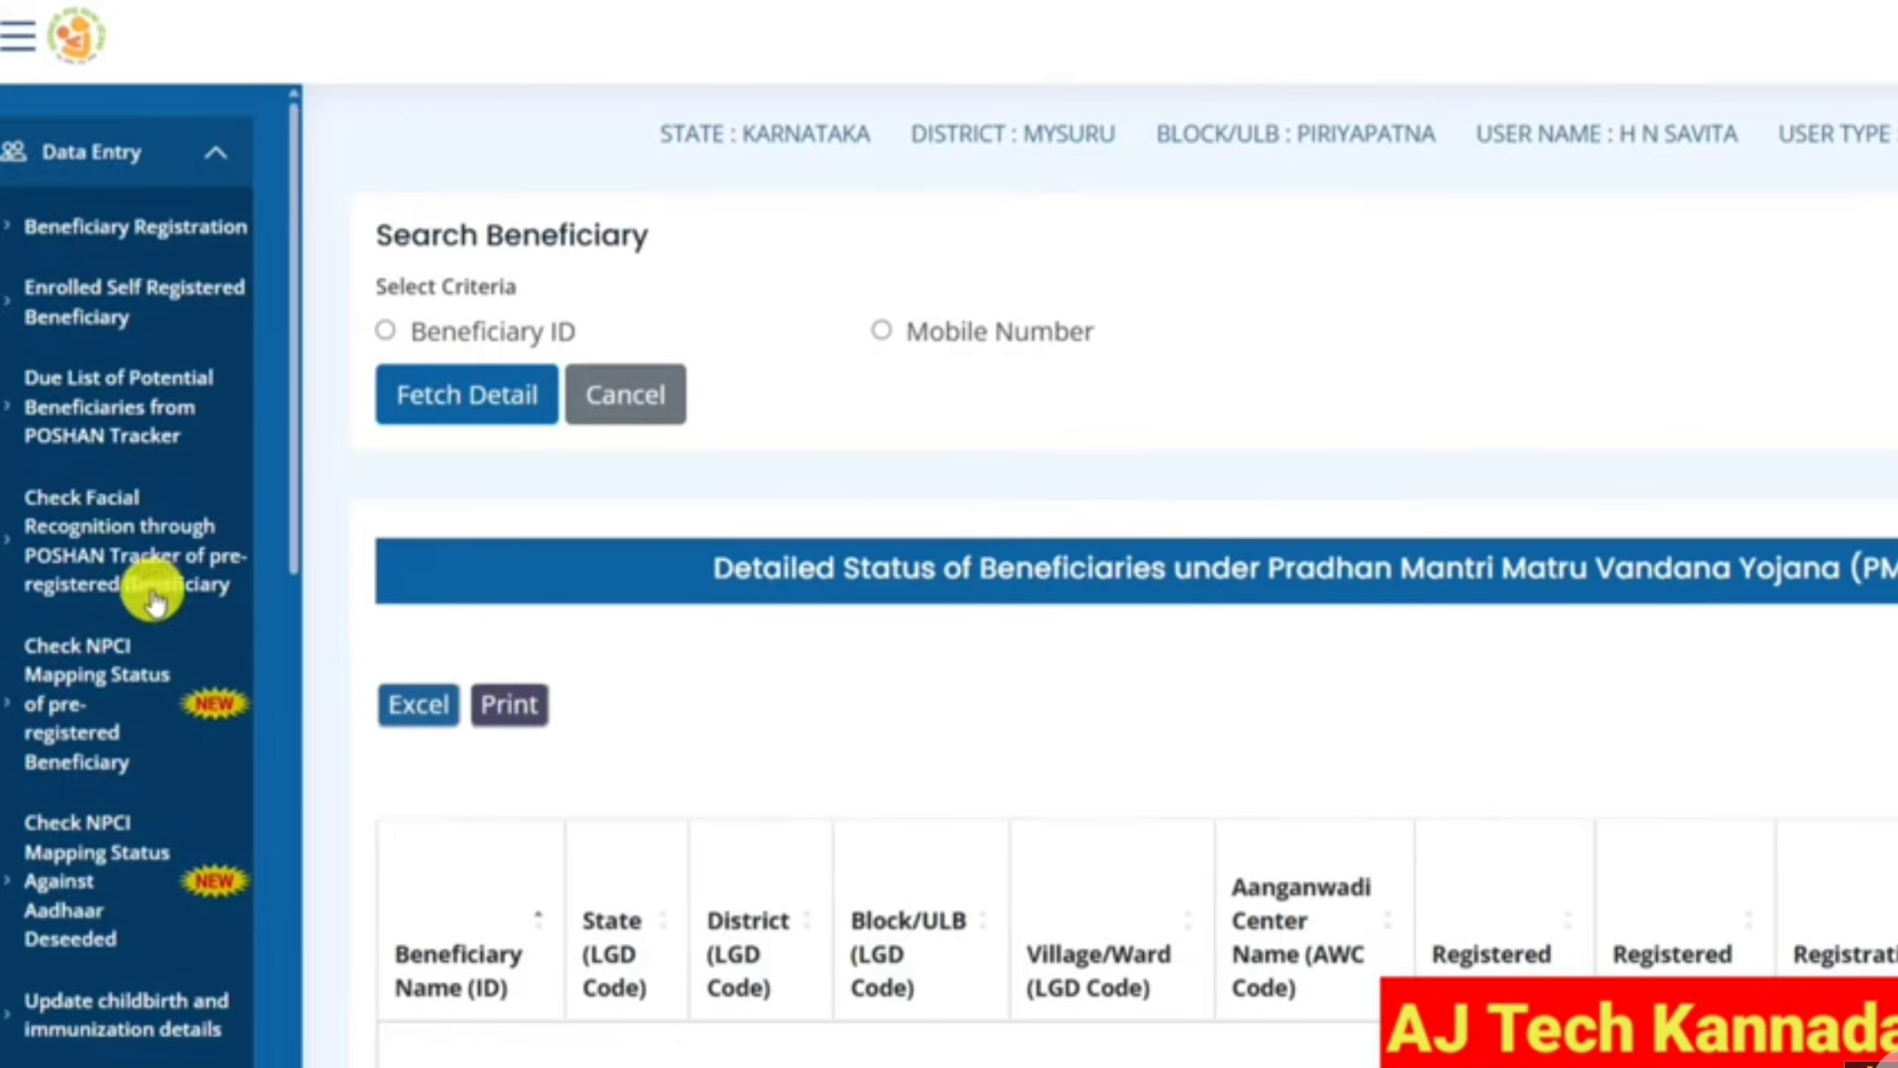
{"action": "scroll", "coordinate": [51, 636], "scroll_direction": "down", "scroll_amount": 4}
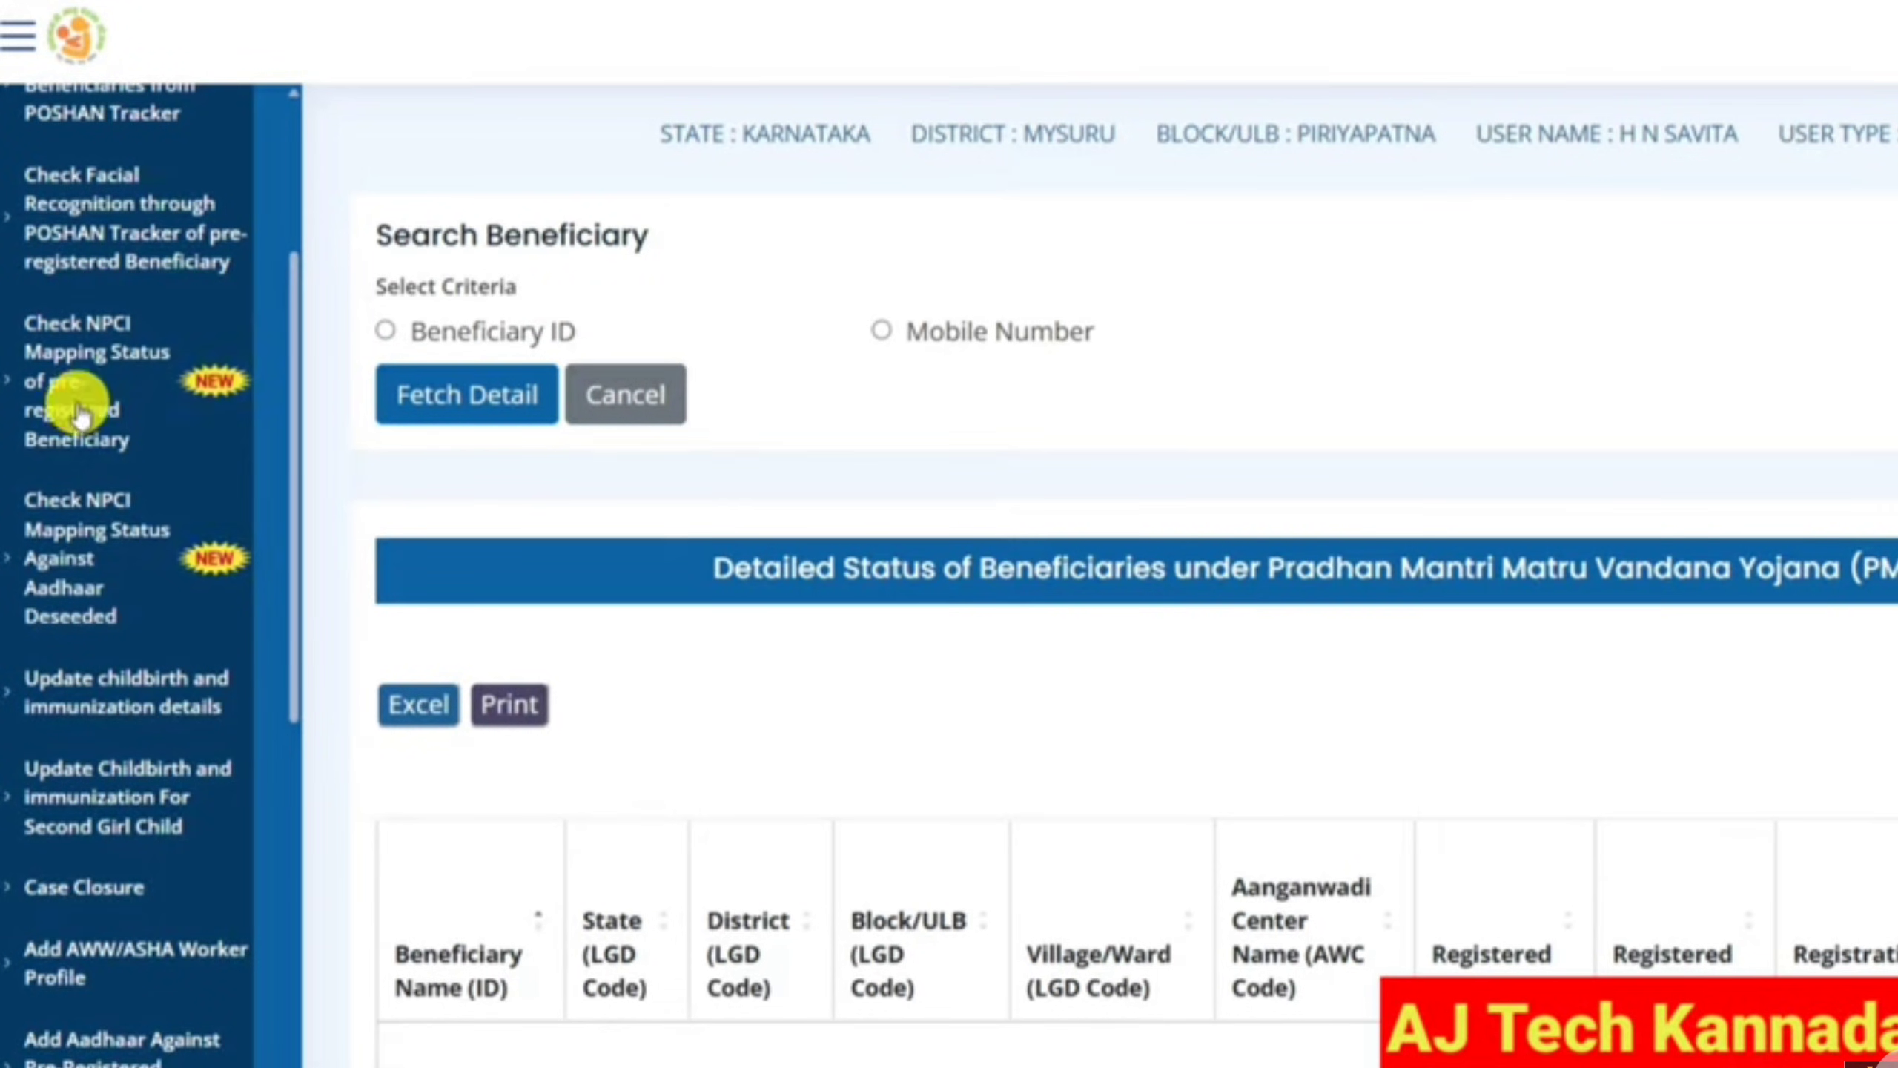
{"action": "left_click", "coordinate": [81, 377]}
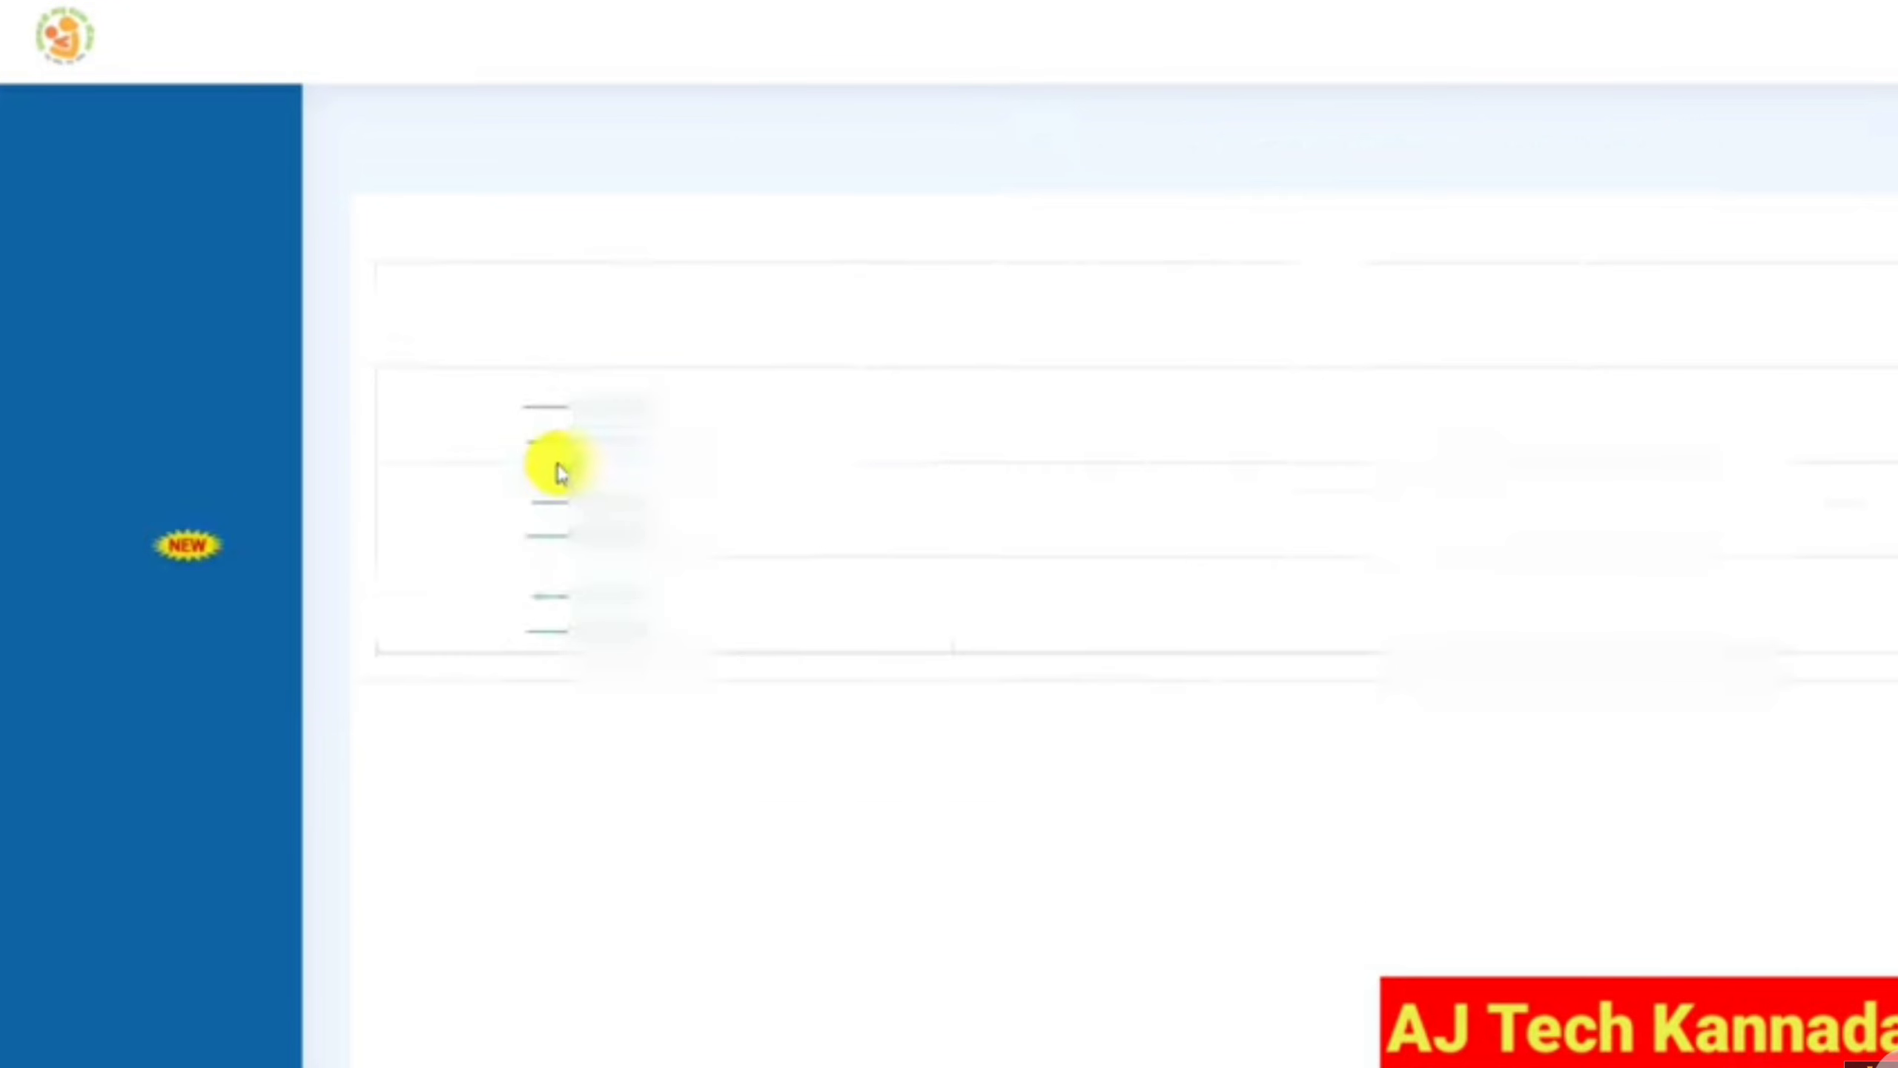
{"action": "scroll", "coordinate": [673, 609], "scroll_direction": "down", "scroll_amount": 2}
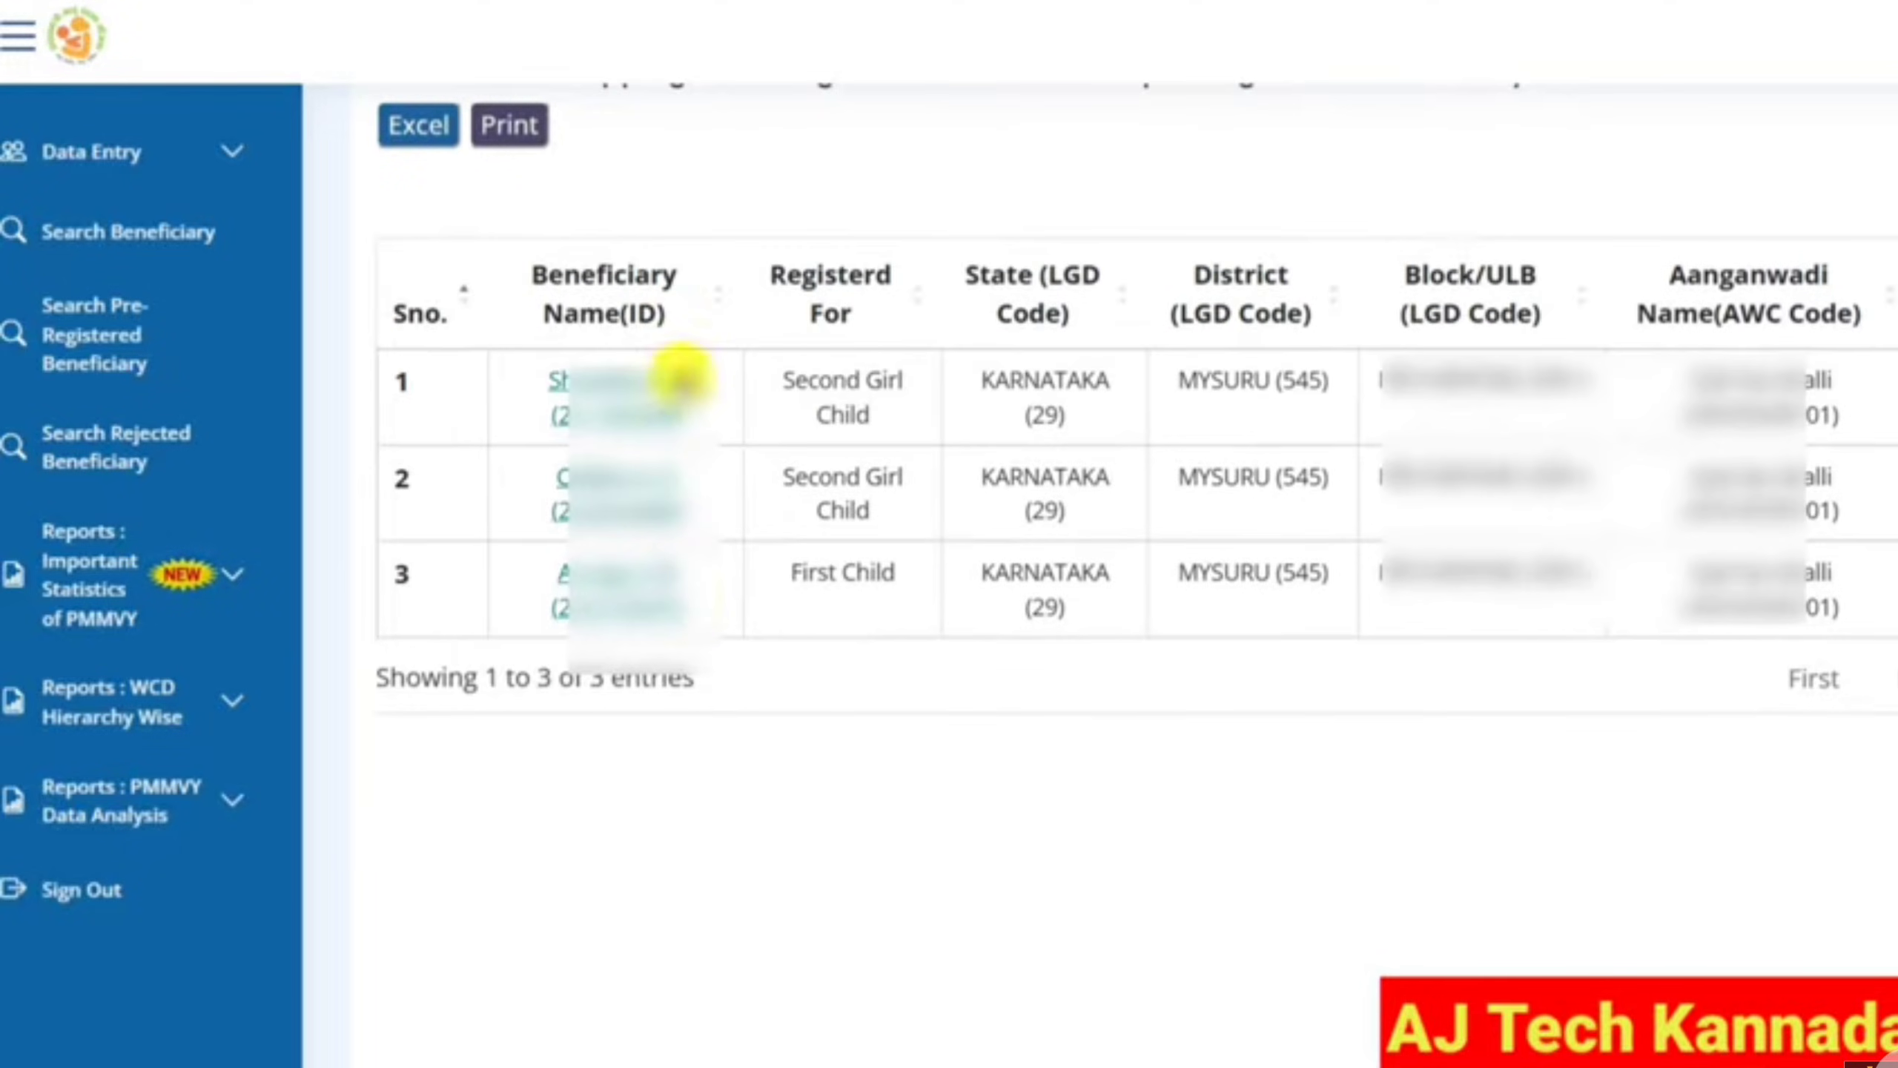
{"action": "left_click", "coordinate": [611, 381]}
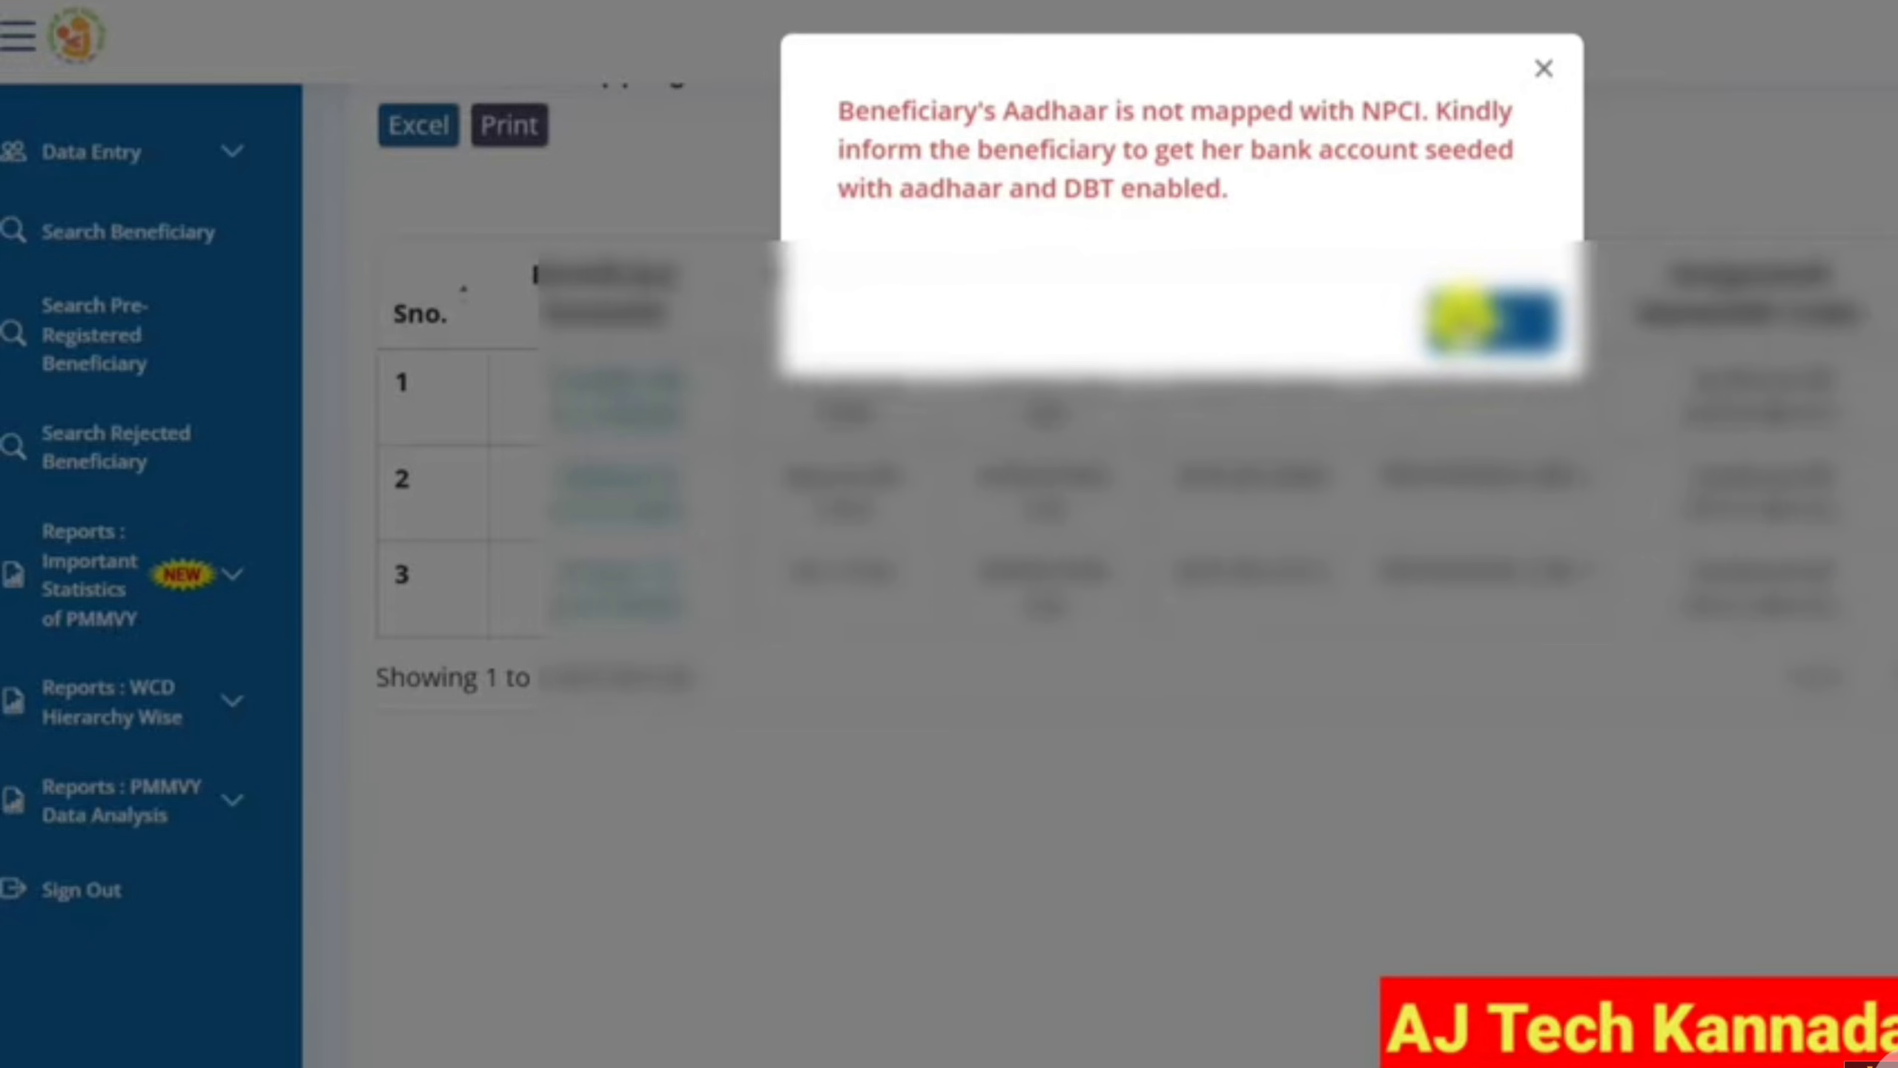
Step: Acknowledge the Aadhaar-not-mapped and NPCI-mapped-successfully notices to view the beneficiary's details
{"action": "left_click", "coordinate": [1461, 318]}
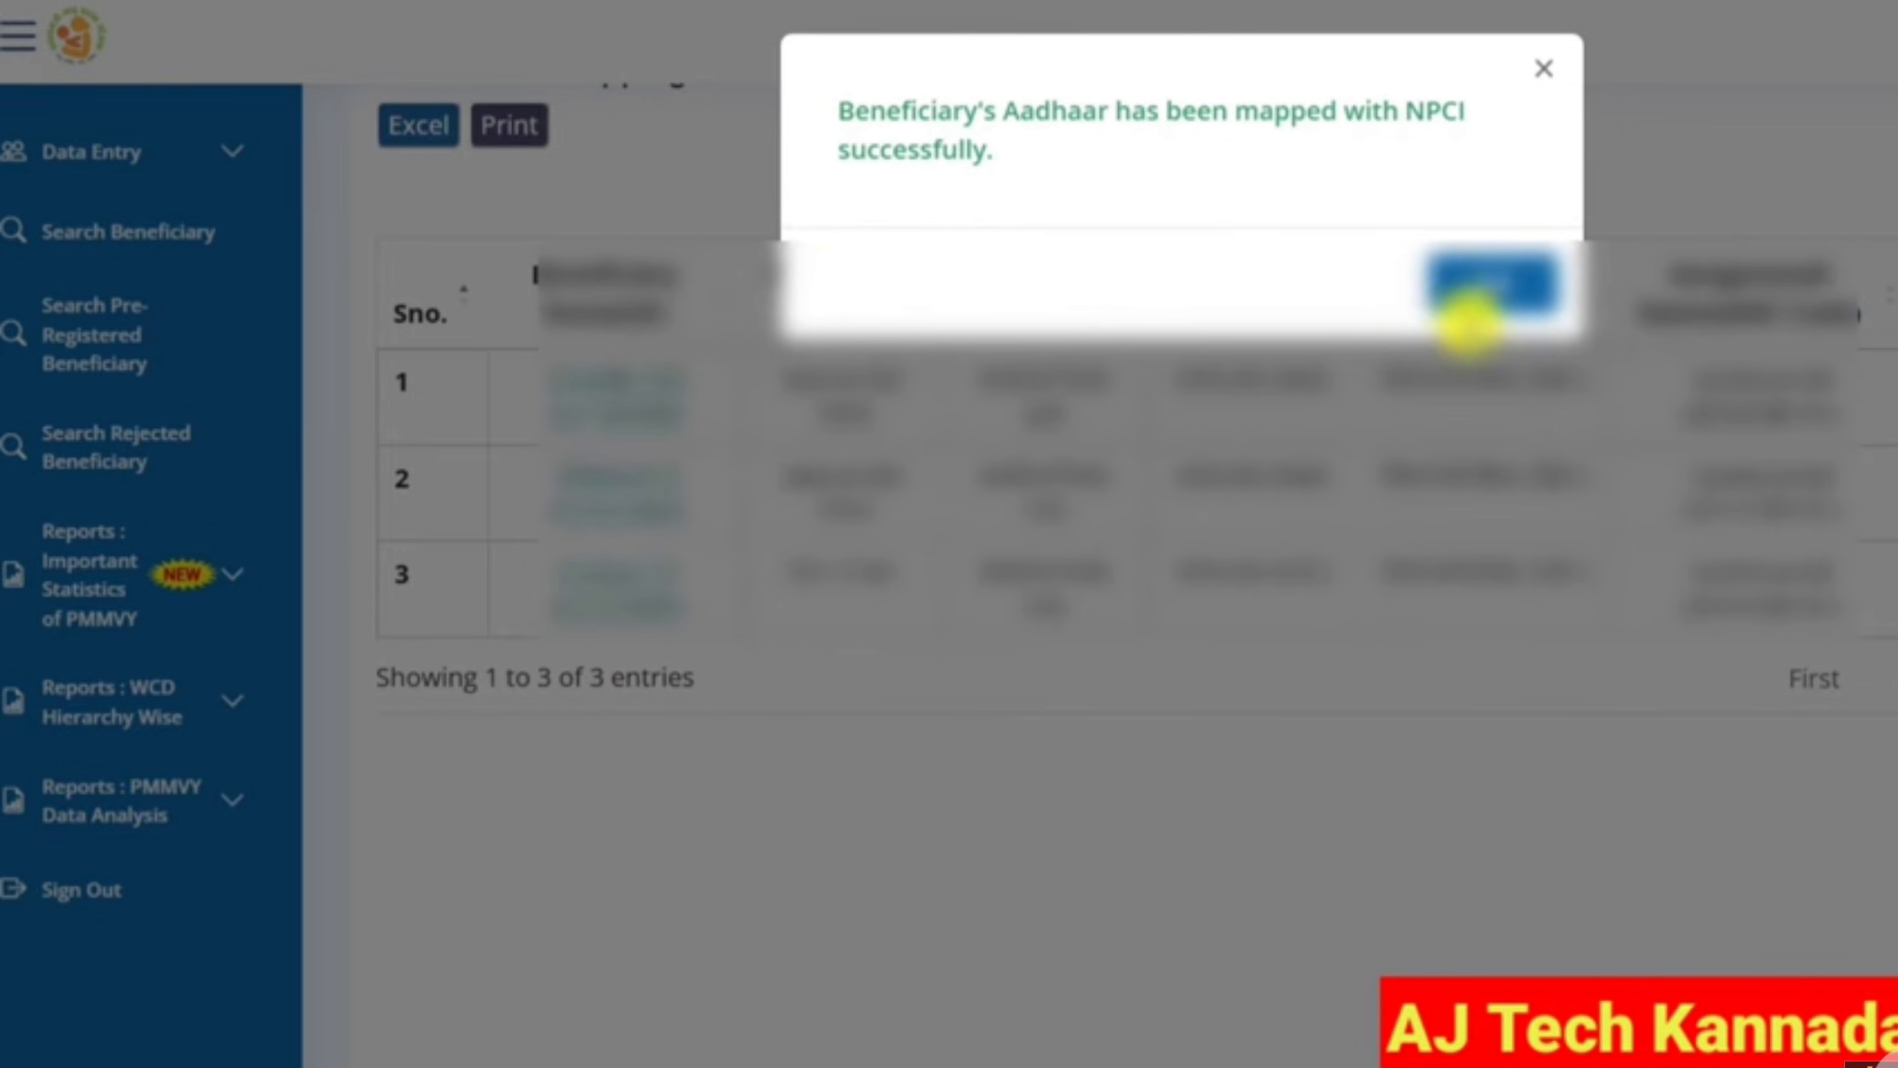
{"action": "left_click", "coordinate": [1488, 288]}
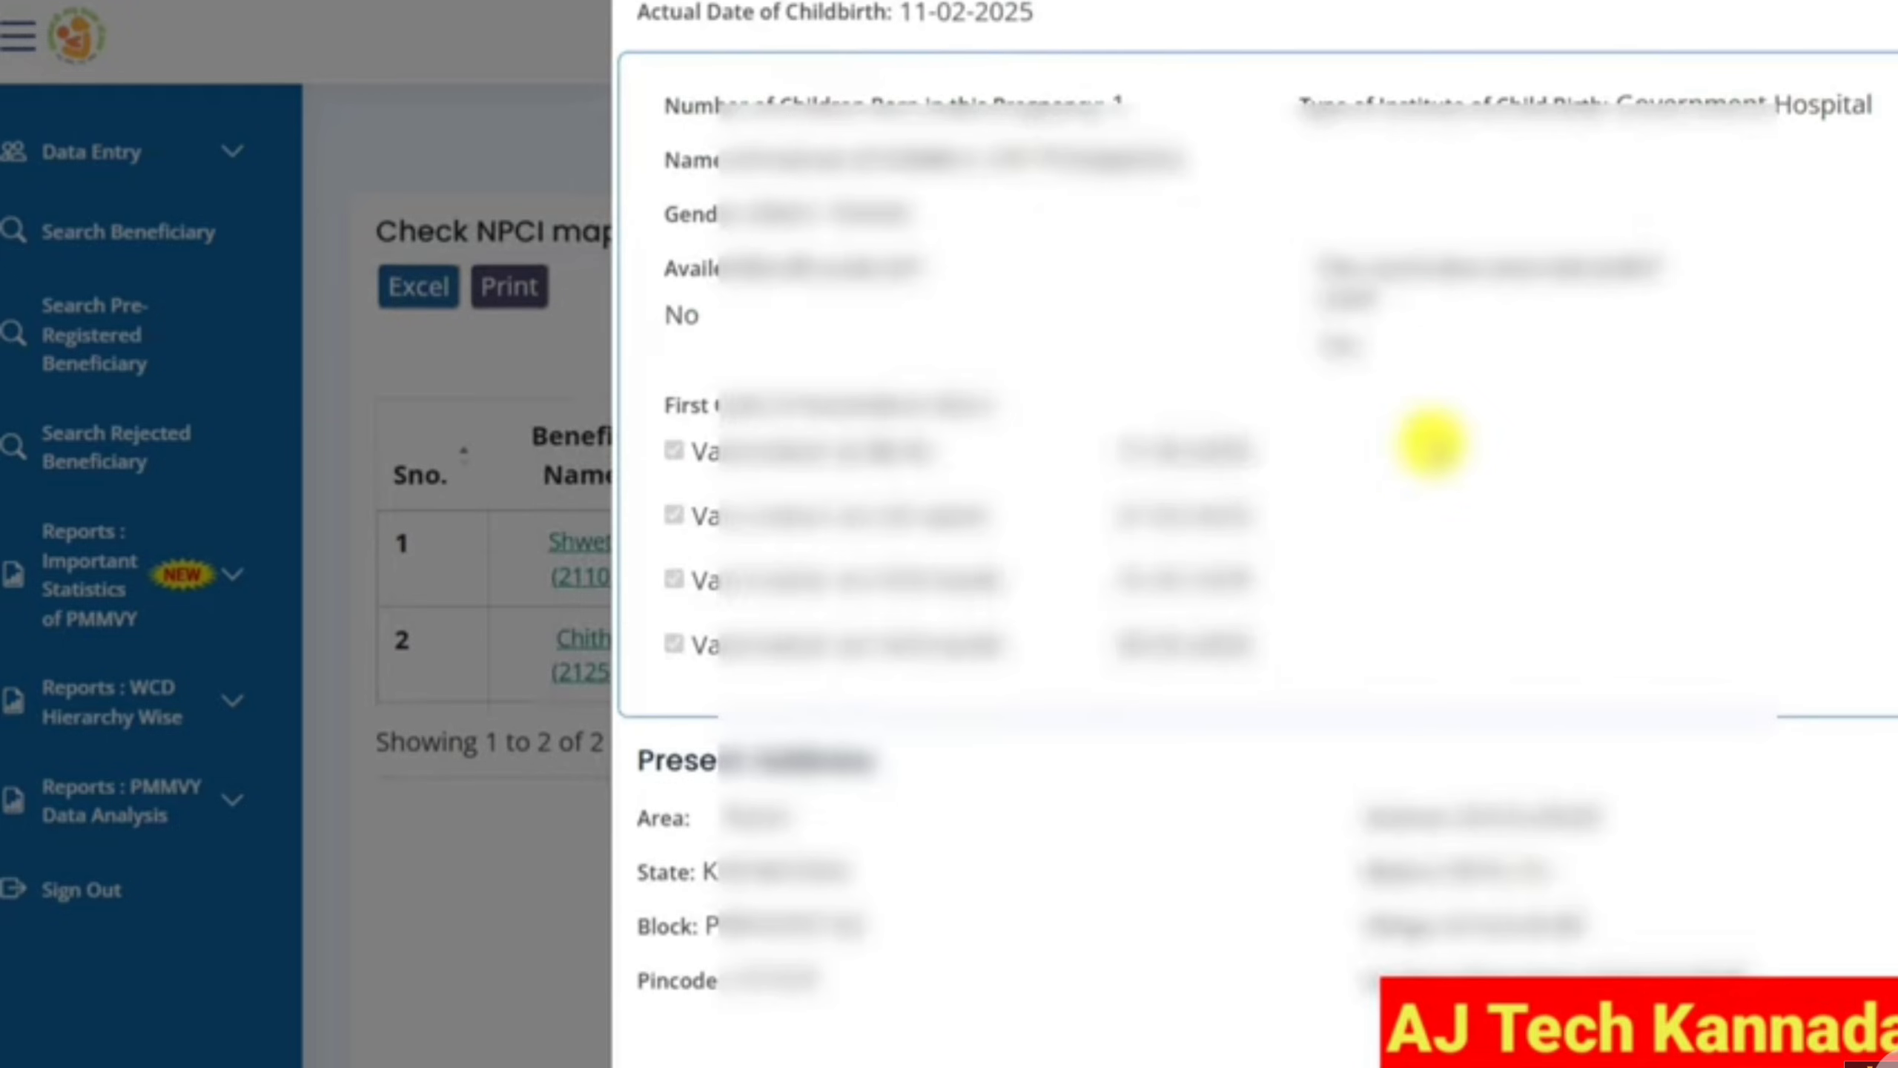
{"action": "scroll", "coordinate": [1431, 445], "scroll_direction": "up", "scroll_amount": 10}
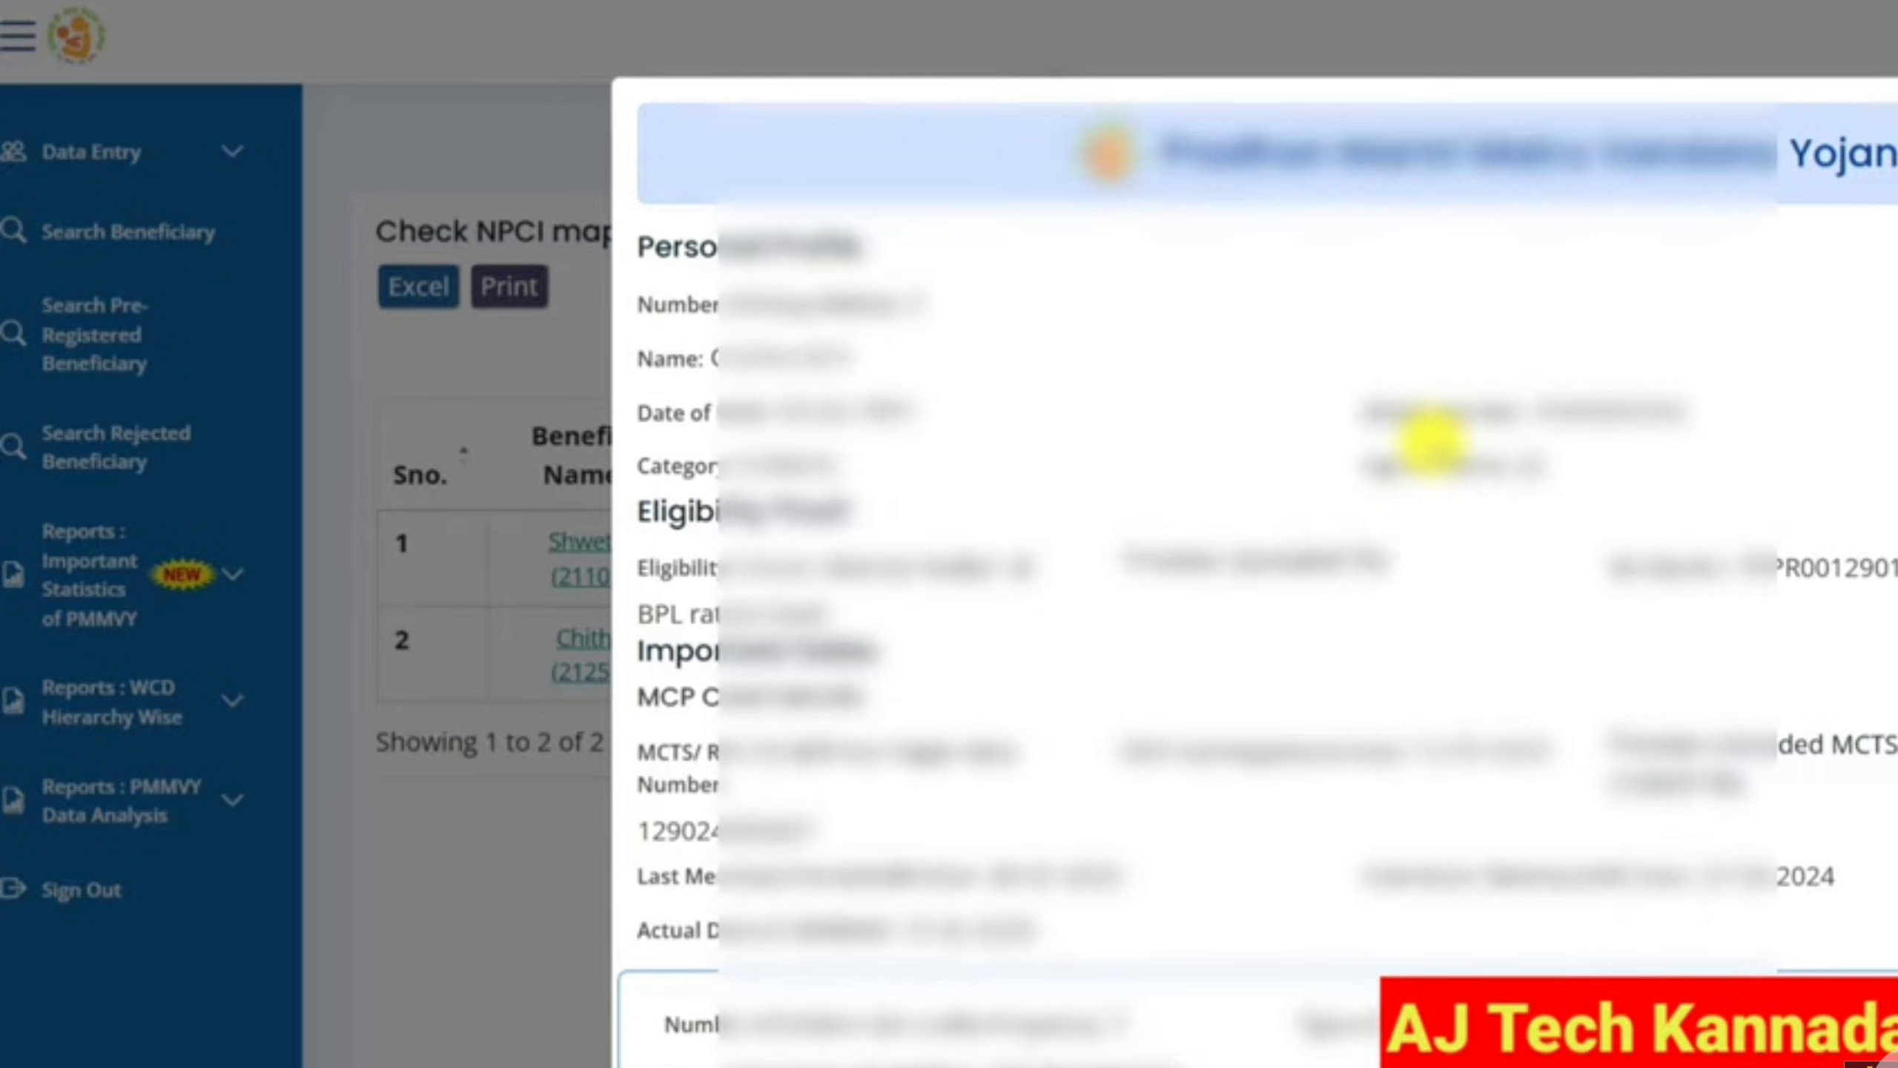